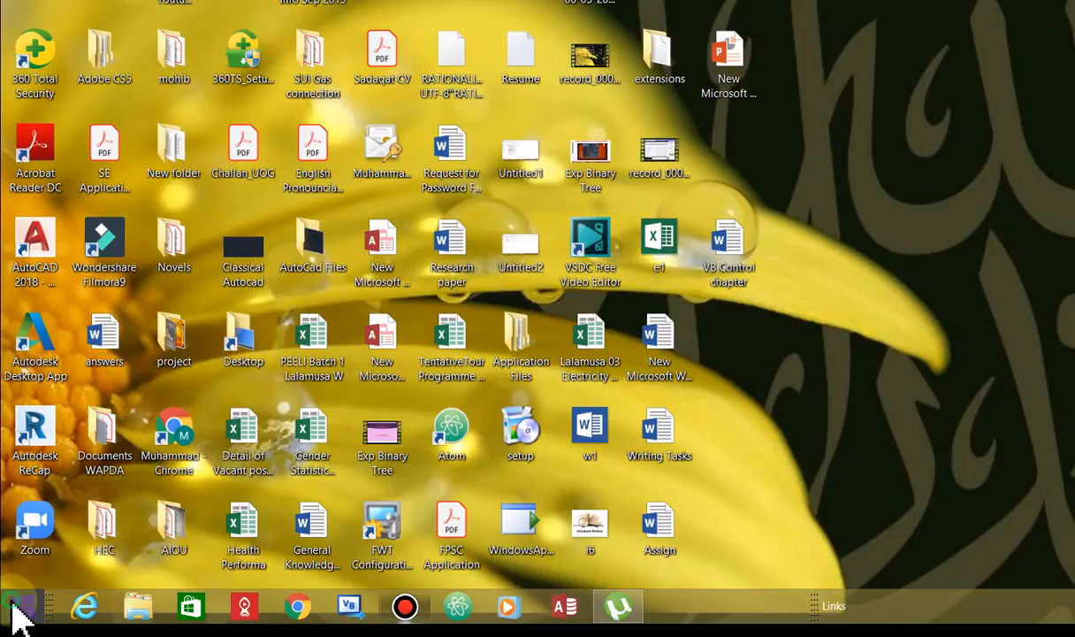
Try to find Word by searching the whole computer for "MS word"
click(14, 610)
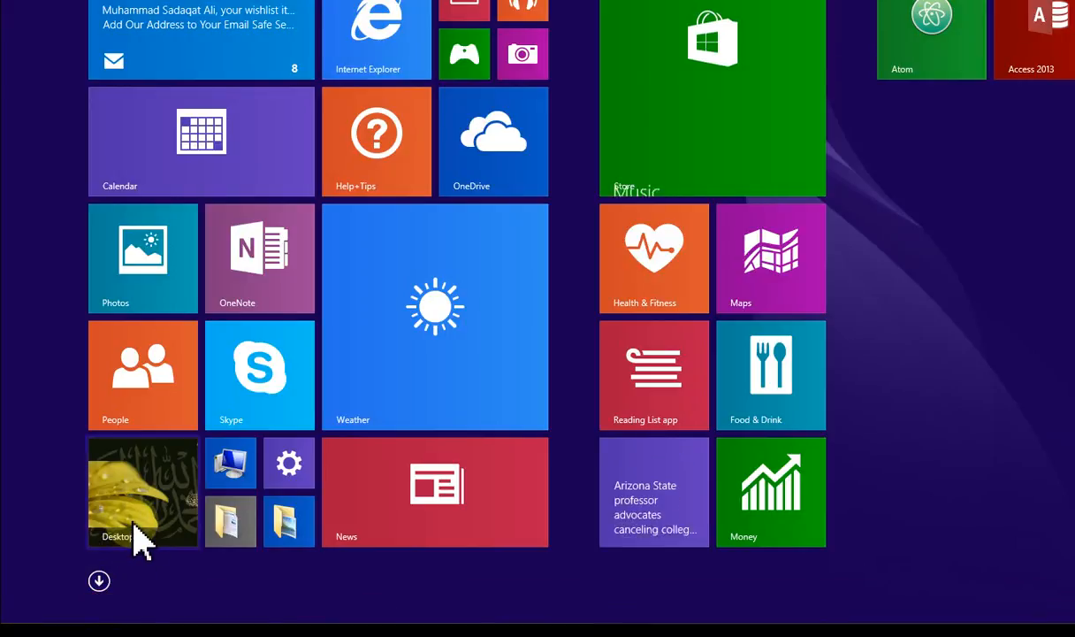
click(125, 523)
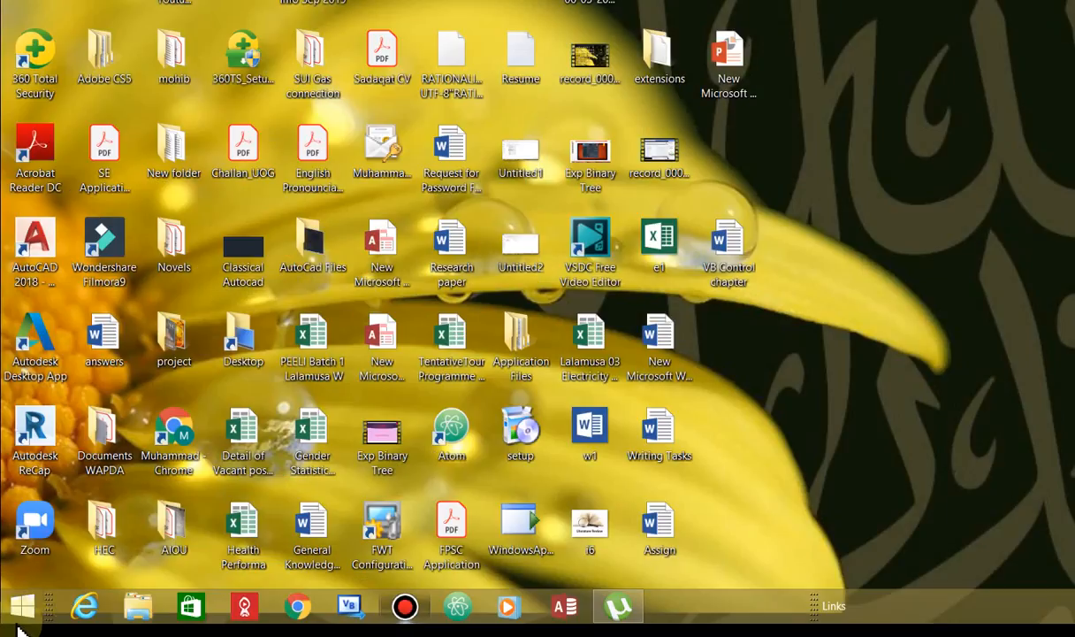
right_click(19, 618)
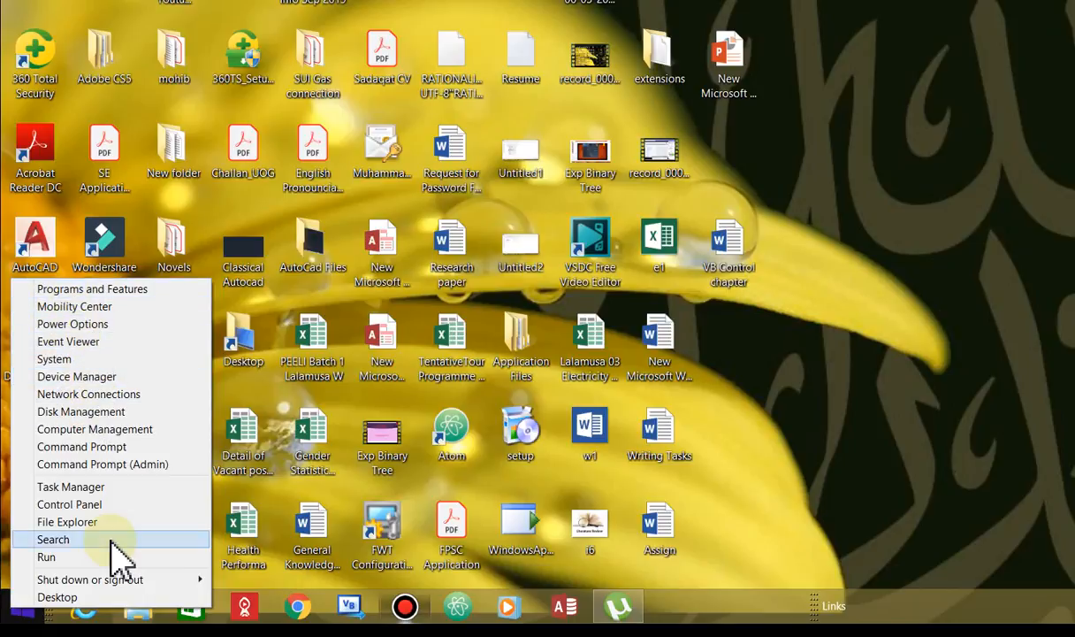
mouse_move(205, 573)
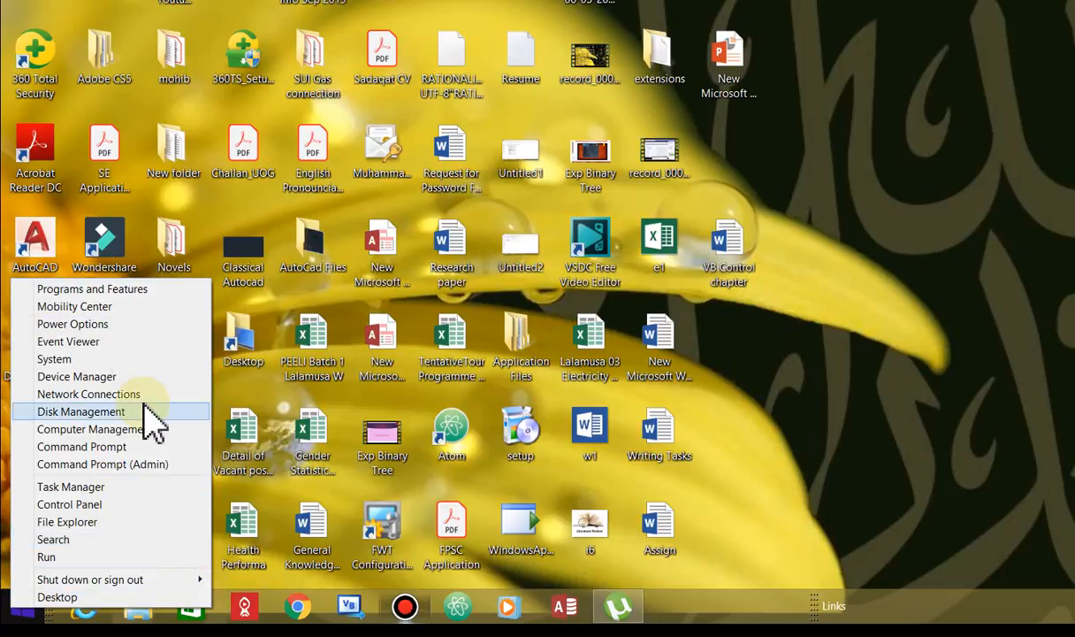
click(90, 542)
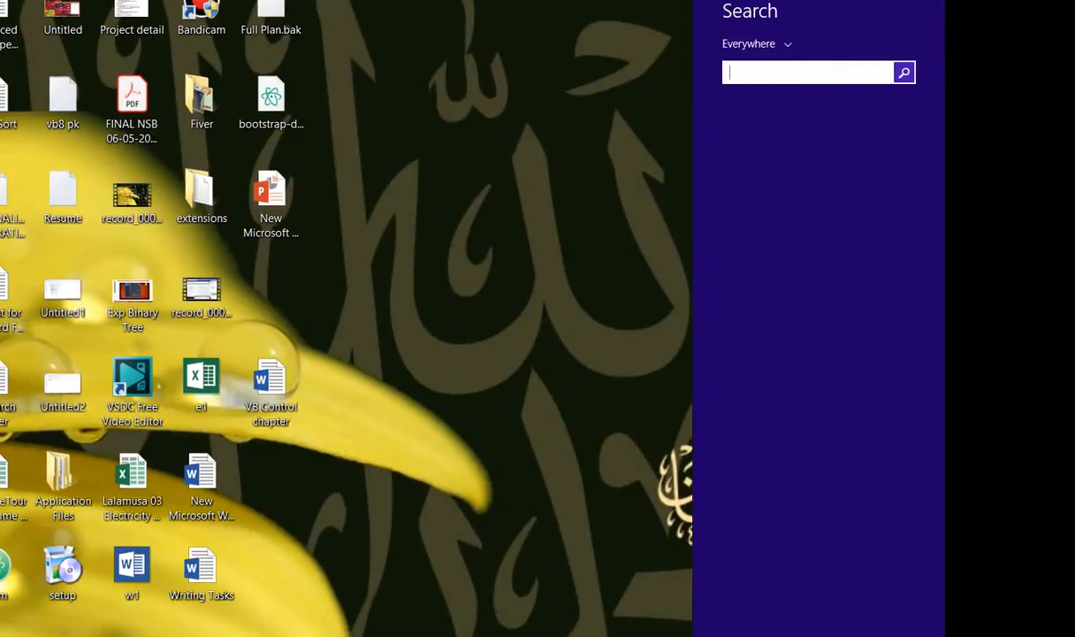
text(S woe)
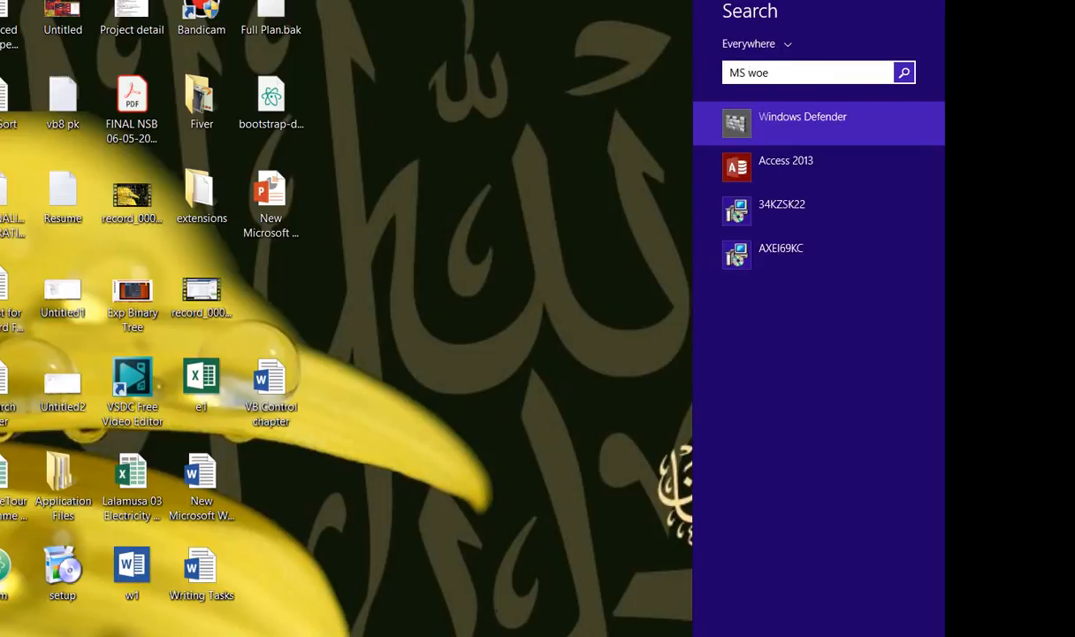
key(BackSpace)
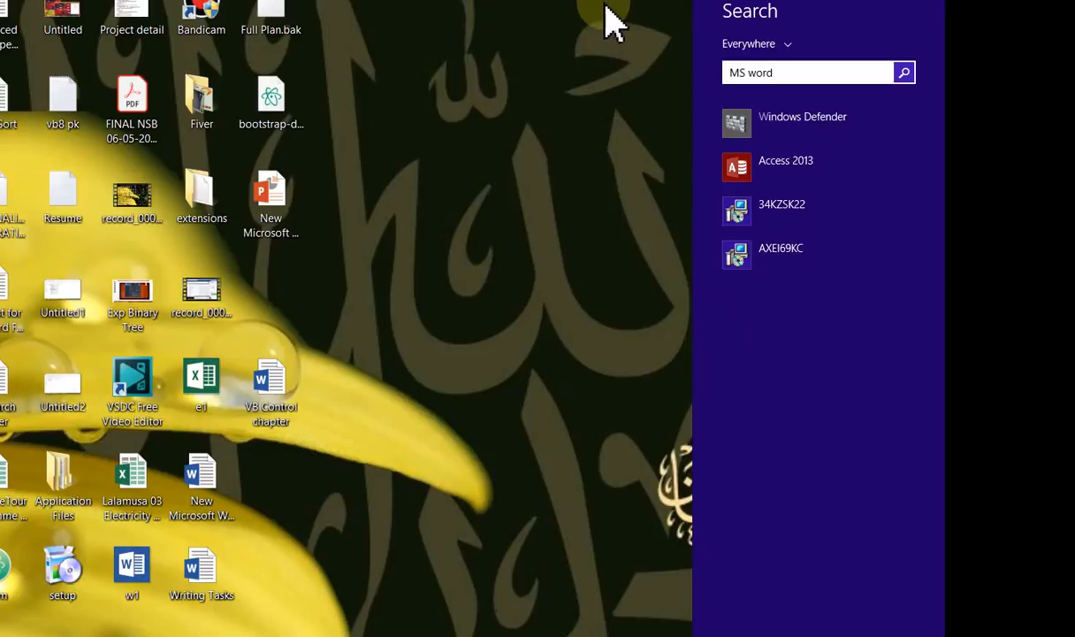
click(635, 12)
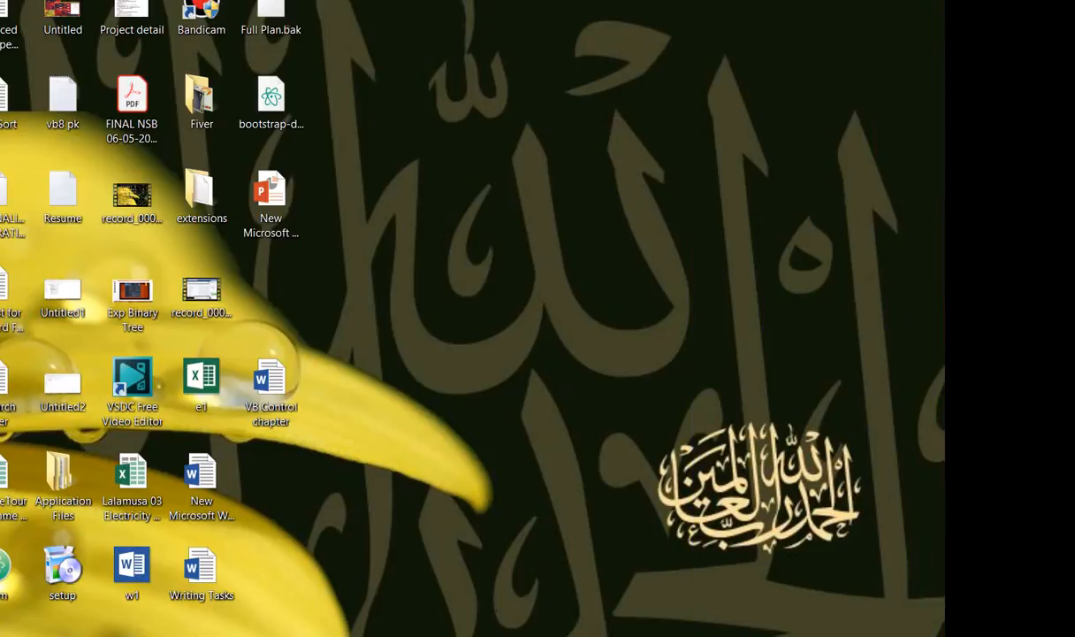
Launch Word 2013 from a system search for "Wor" and create a blank document
key(super+s)
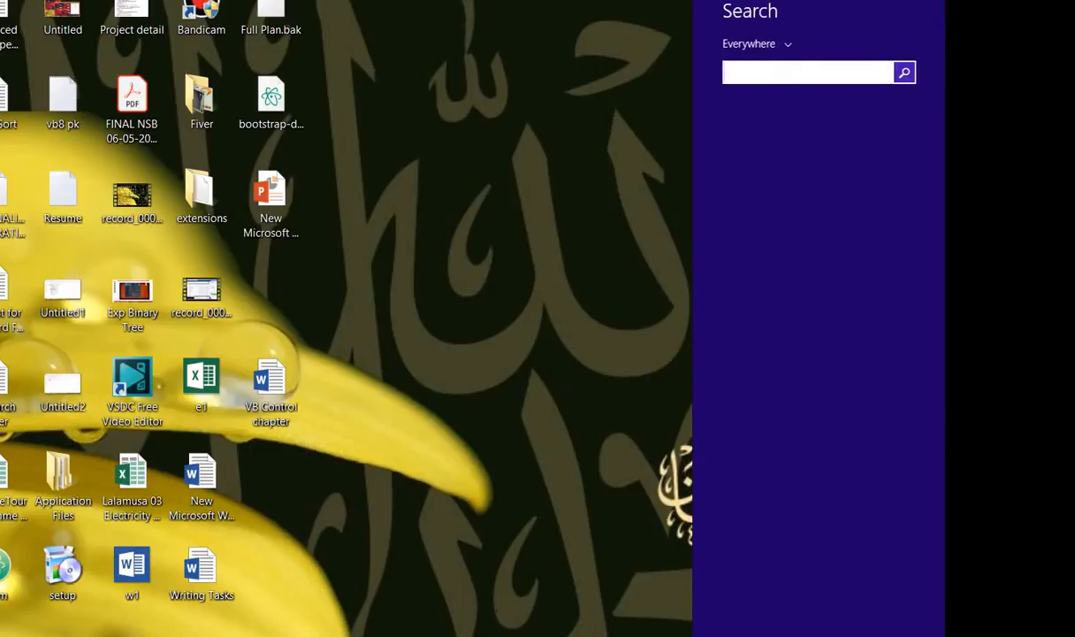
text(Word 2013)
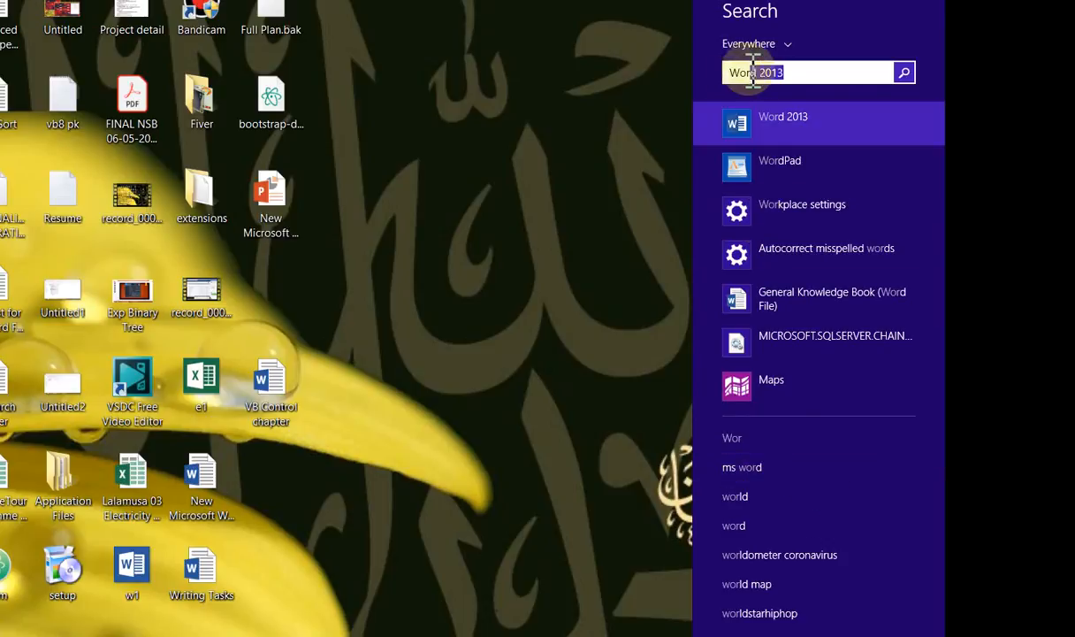
click(793, 132)
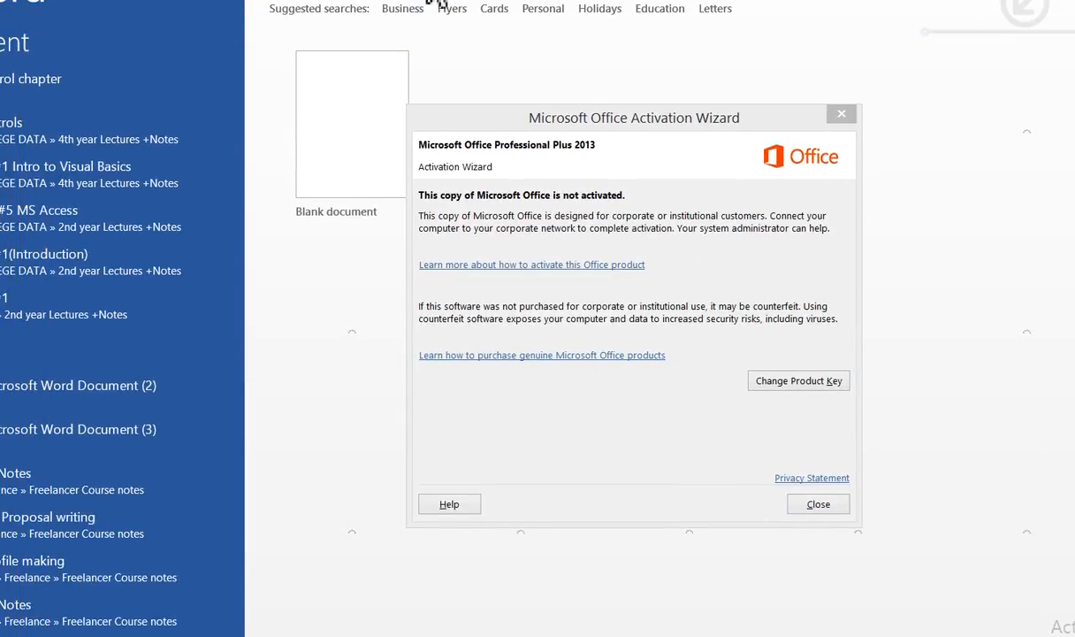
click(817, 506)
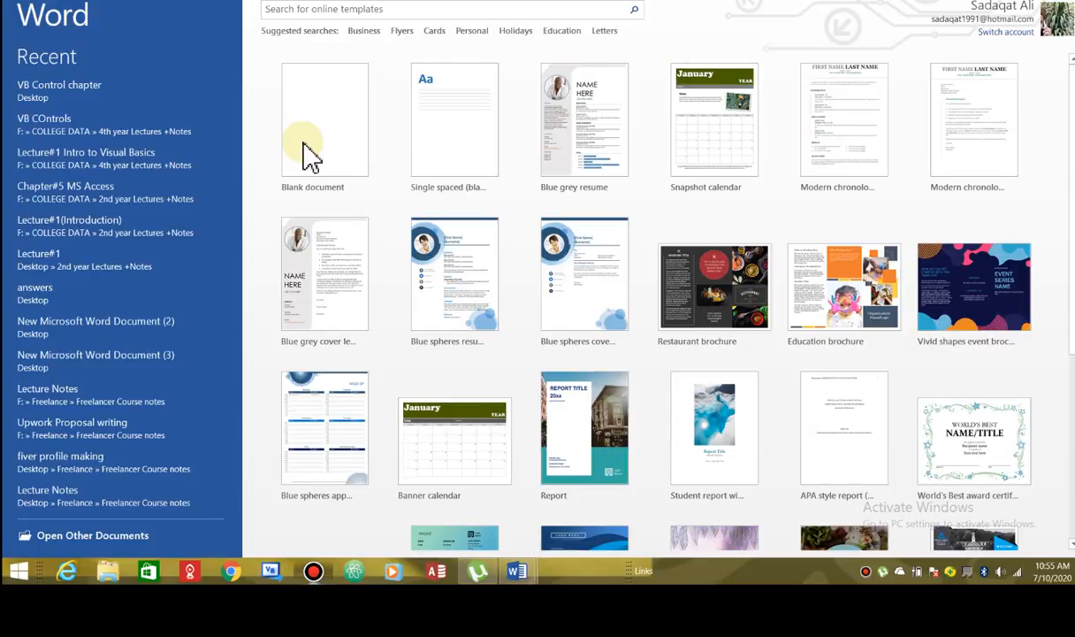
click(305, 156)
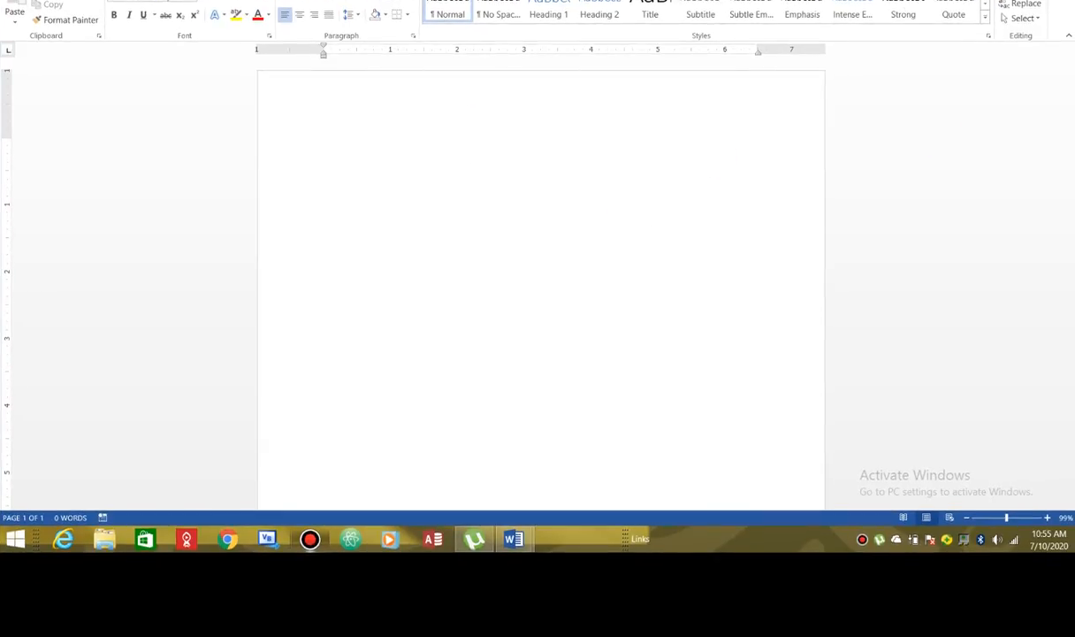
Restore the document window from full screen and reposition it over the desktop, dismissing the Office Activation Wizard
click(1042, 1)
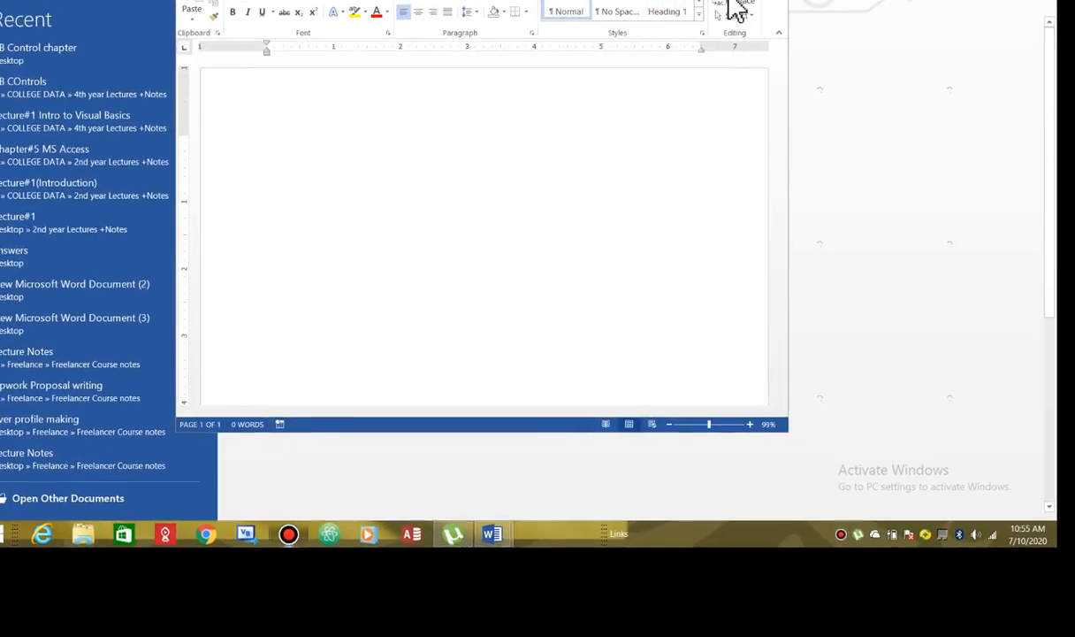
drag(653, 0, 692, 60)
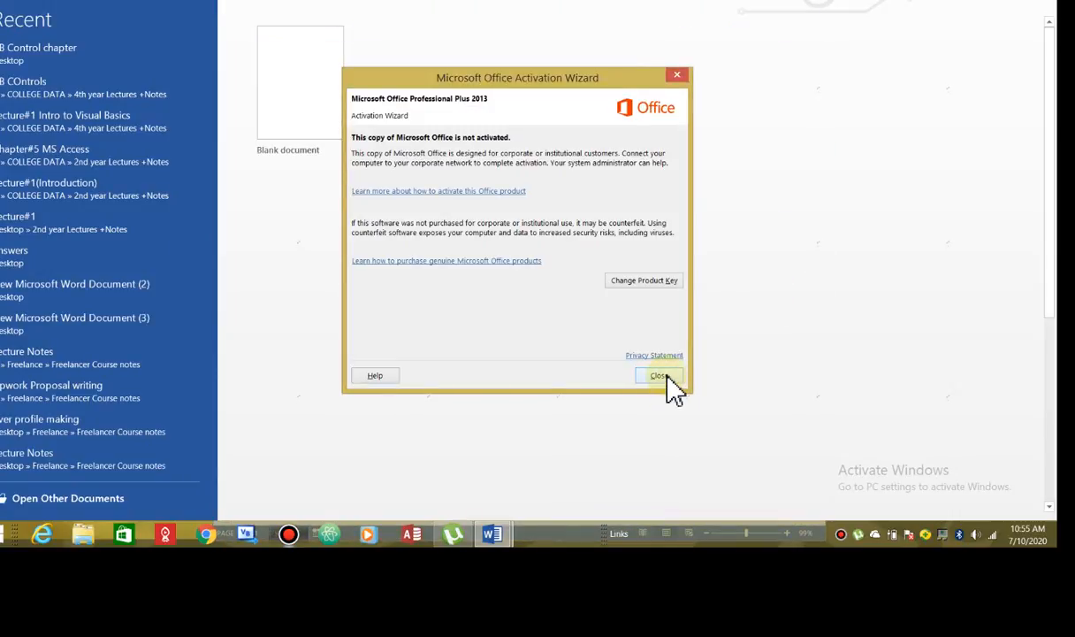
click(666, 378)
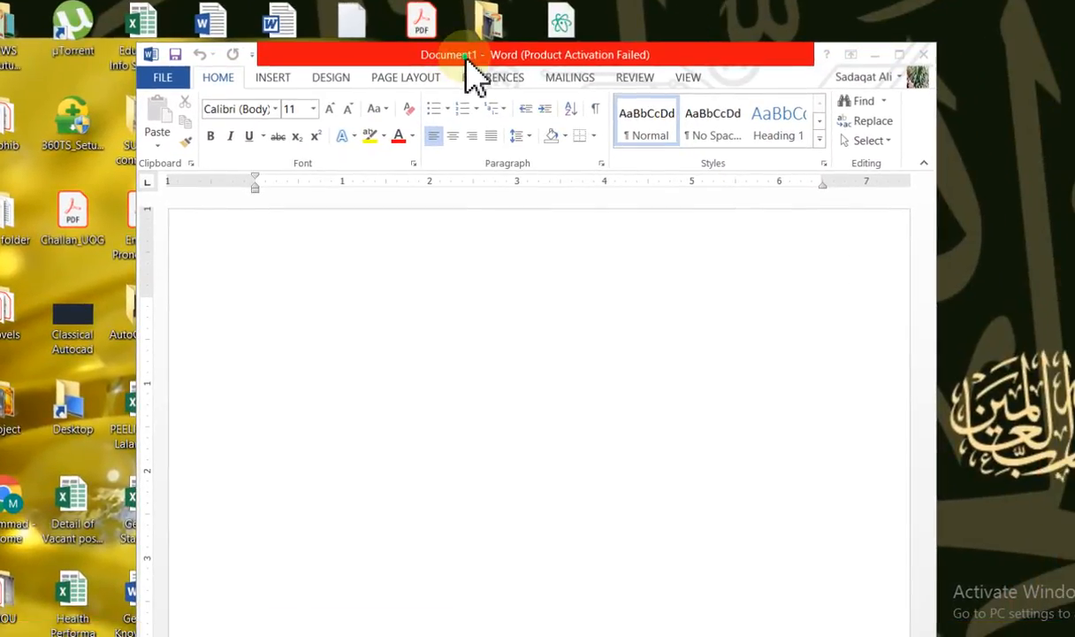
drag(468, 63, 474, 21)
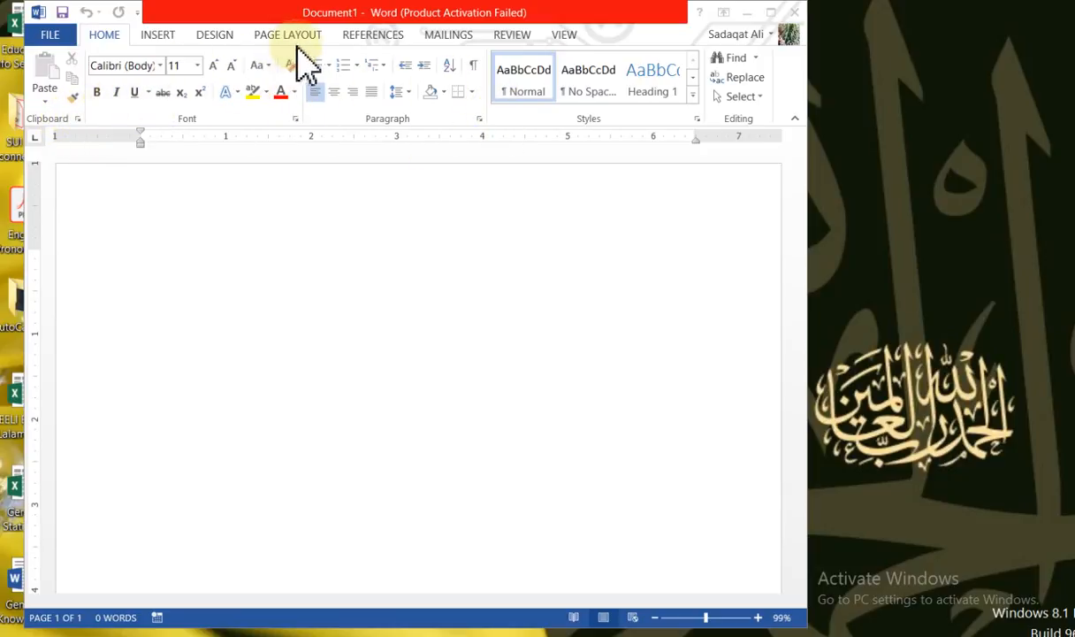
Set the font size to 20 for the text in the blank document
click(178, 195)
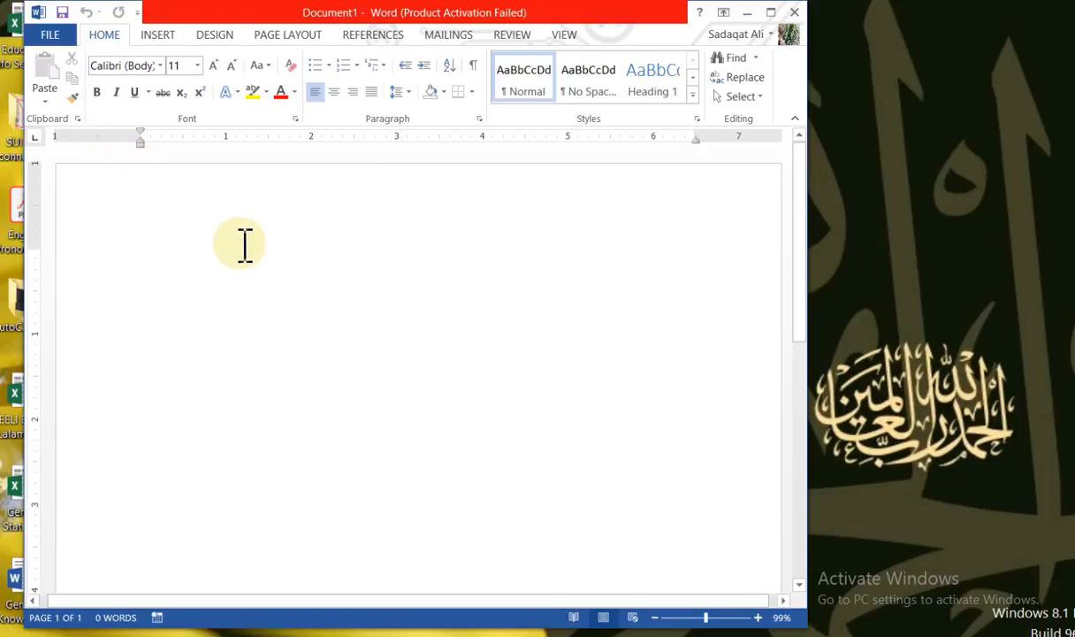
click(198, 68)
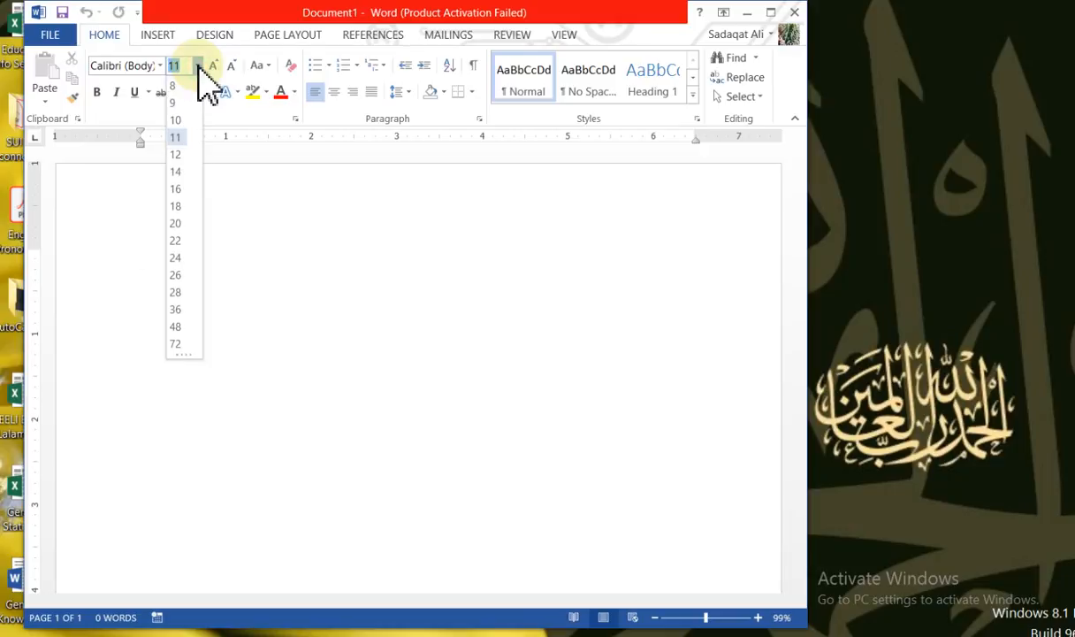
click(176, 223)
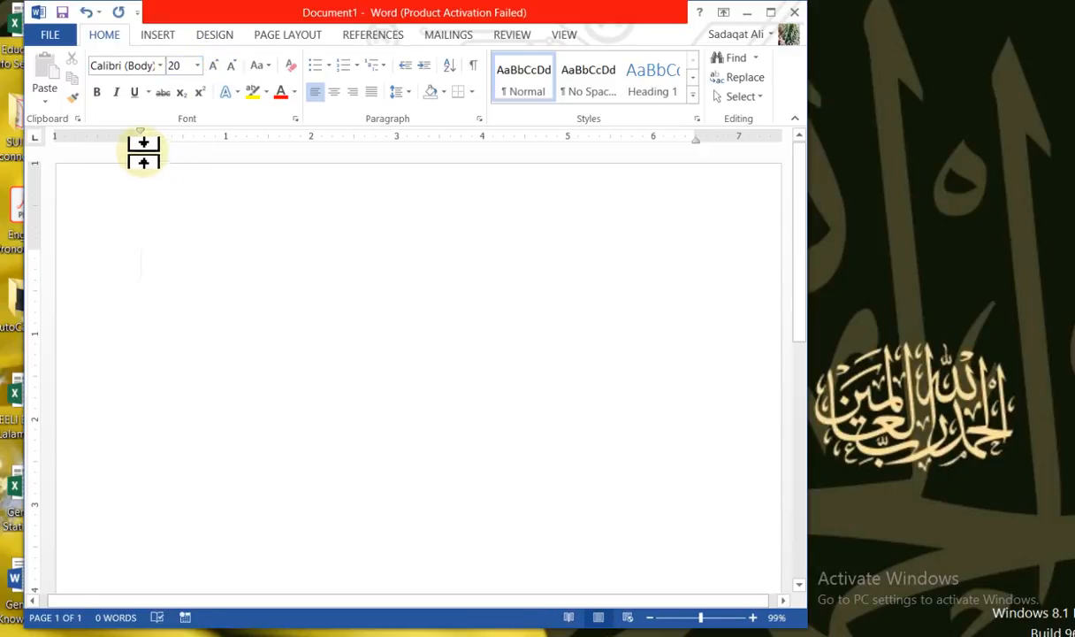
Widen the writing area by moving the paragraph indents outward and reducing the top margin, with the letter "A" as sample text
mouse_move(141, 146)
mouse_down()
mouse_move(145, 163)
mouse_move(91, 172)
mouse_move(90, 153)
mouse_up()
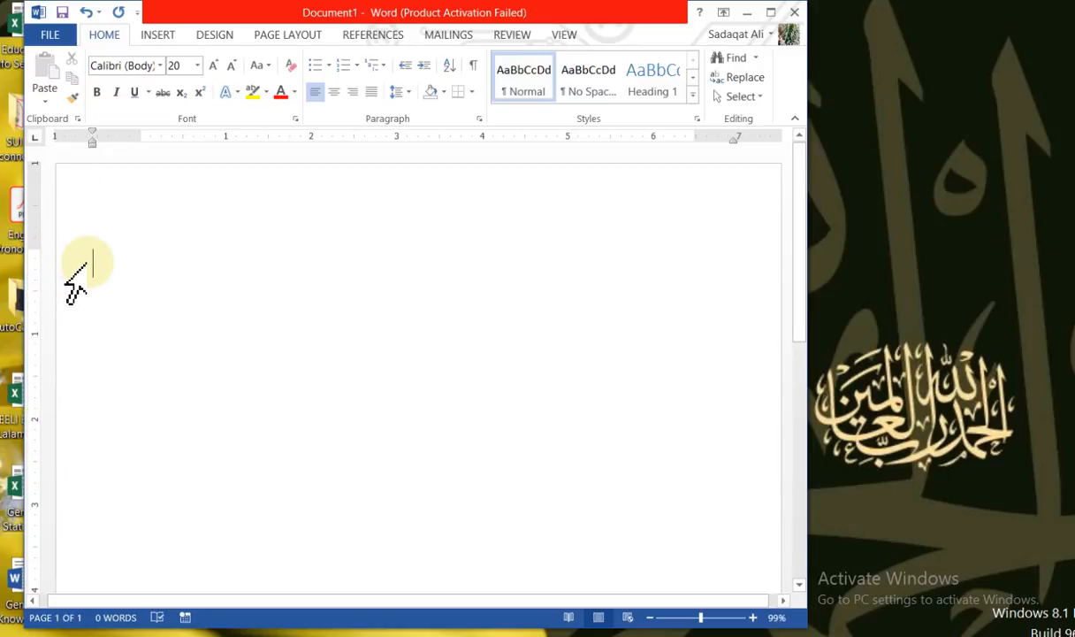
text(A)
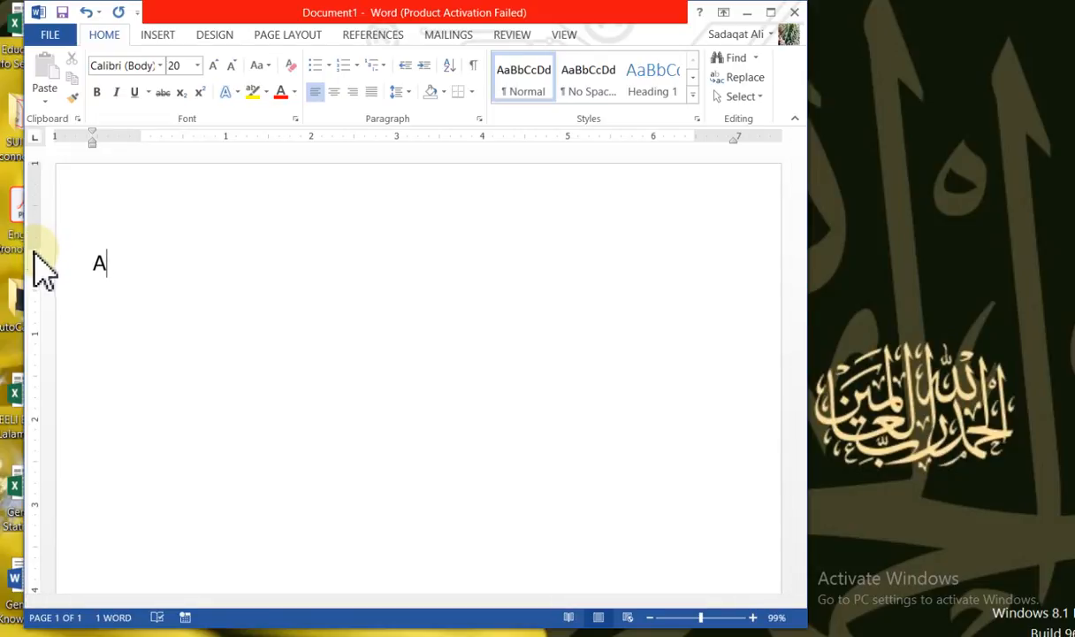
drag(33, 249, 30, 198)
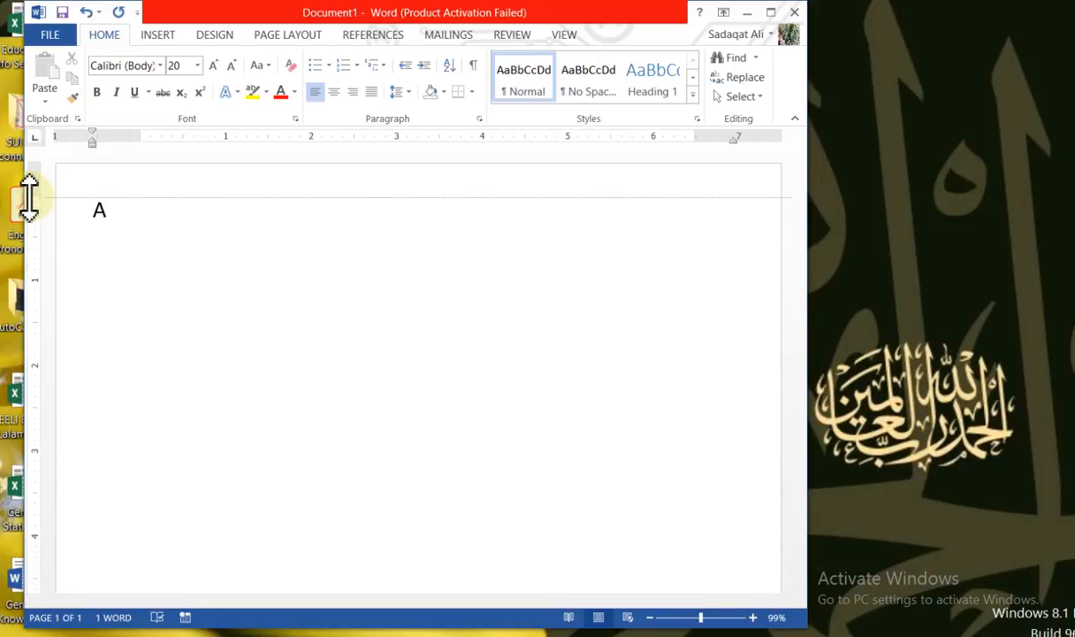
drag(29, 198, 44, 217)
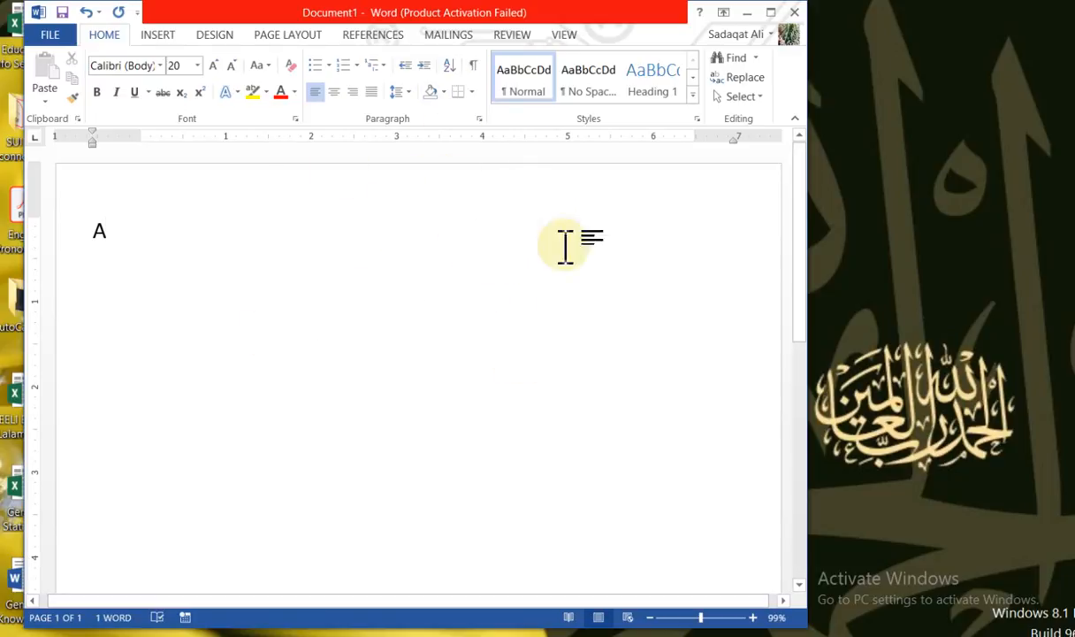
Scroll the page vertically and horizontally while narrowing the Word window, and finish by widening it beyond its original width
drag(804, 278, 823, 424)
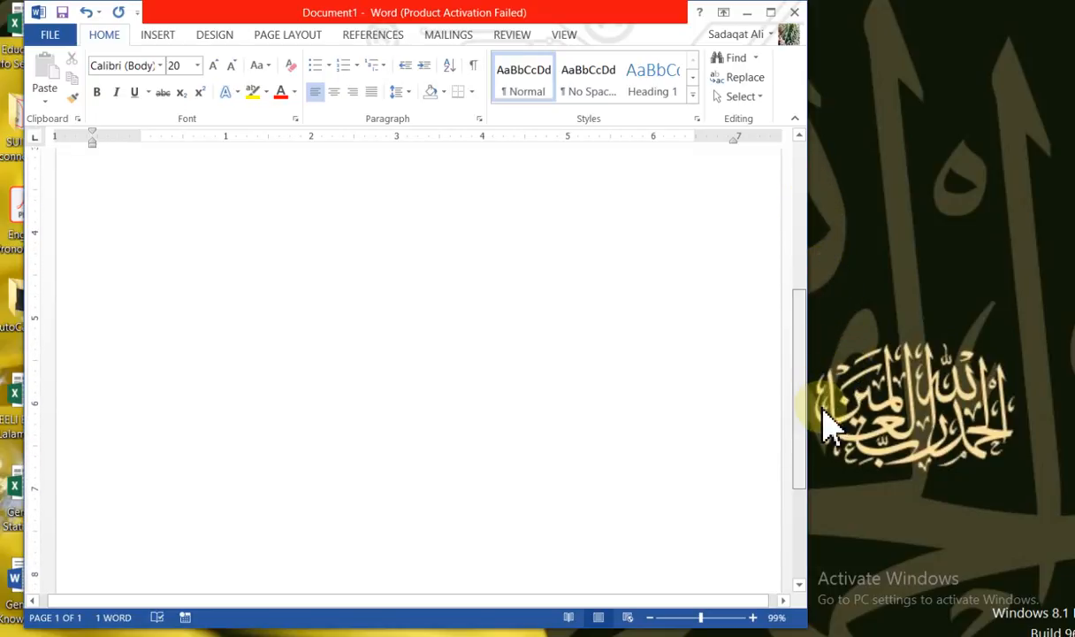
drag(534, 606, 418, 607)
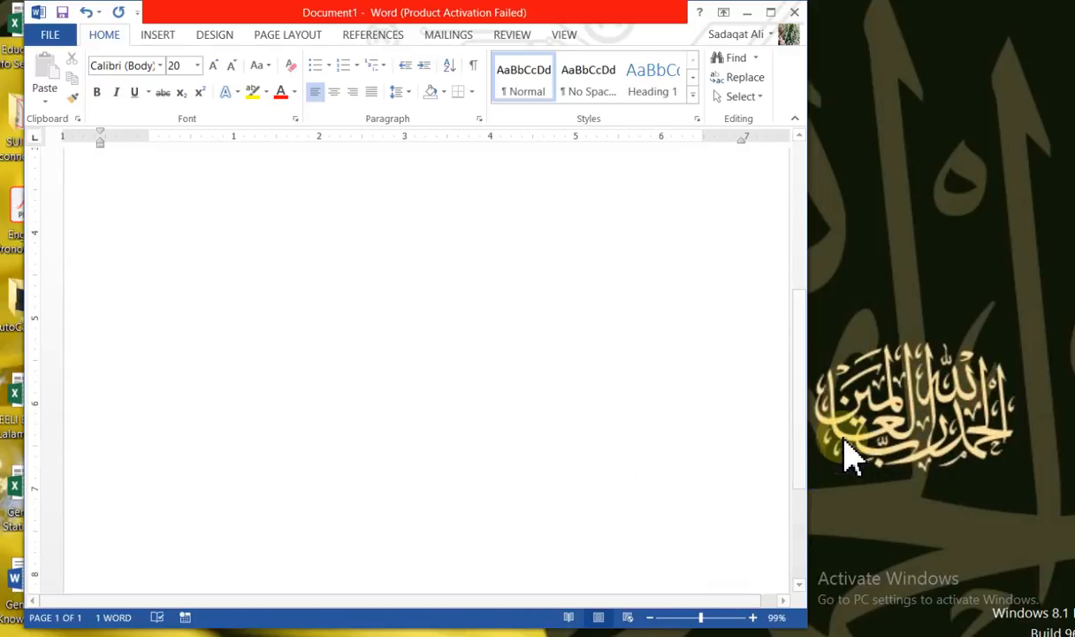
drag(807, 237, 626, 283)
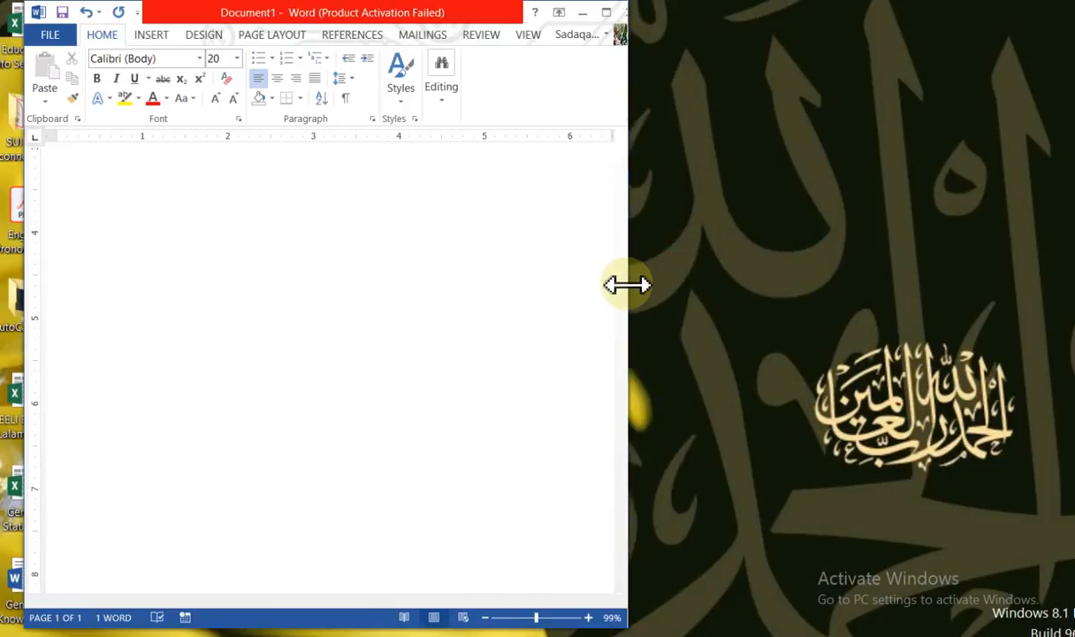
drag(296, 608, 181, 624)
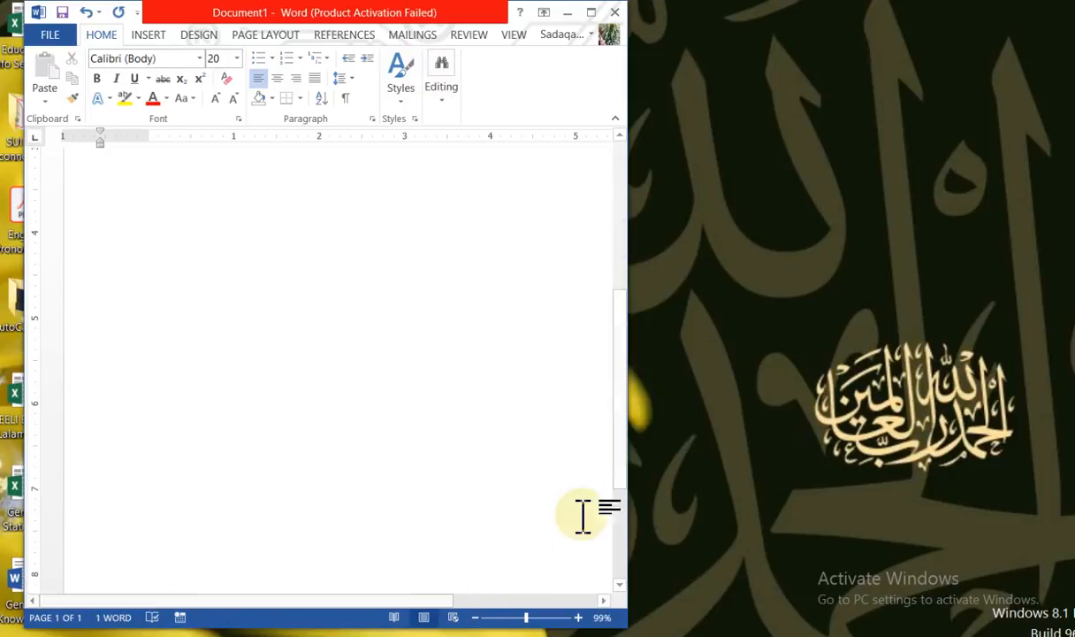
drag(627, 239, 955, 249)
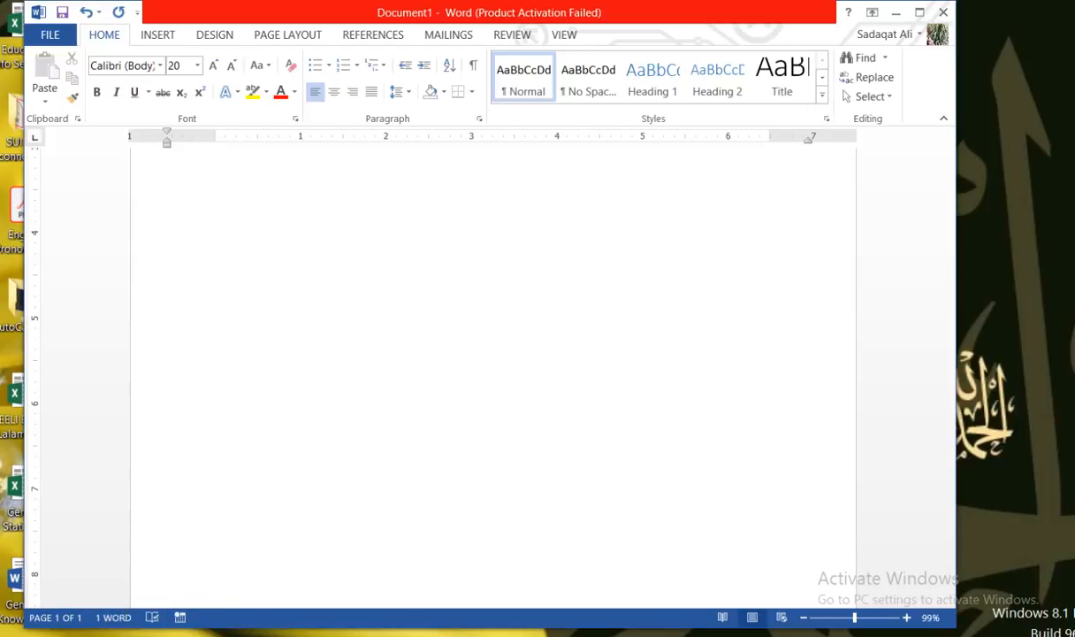
View the document in Read Mode and Web Layout, and return it to Print Layout
click(720, 618)
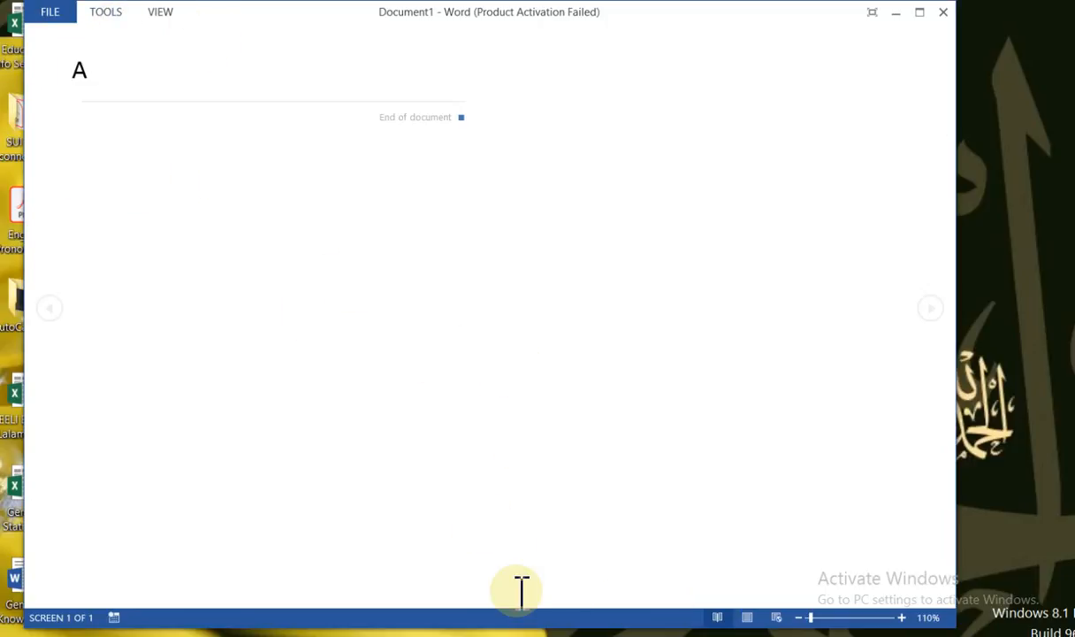
click(748, 617)
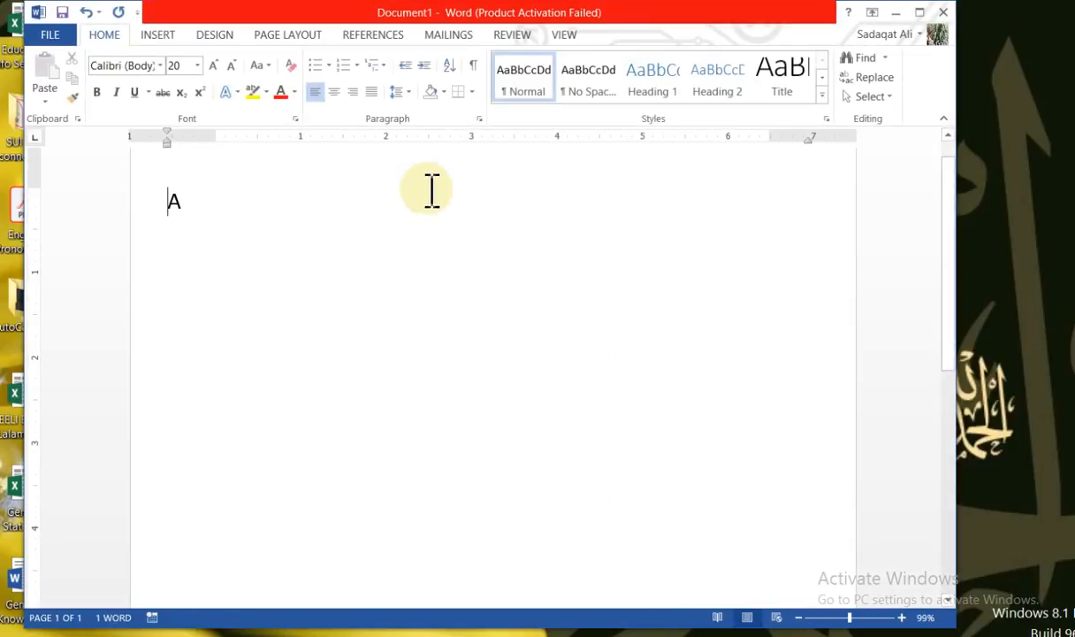
click(778, 617)
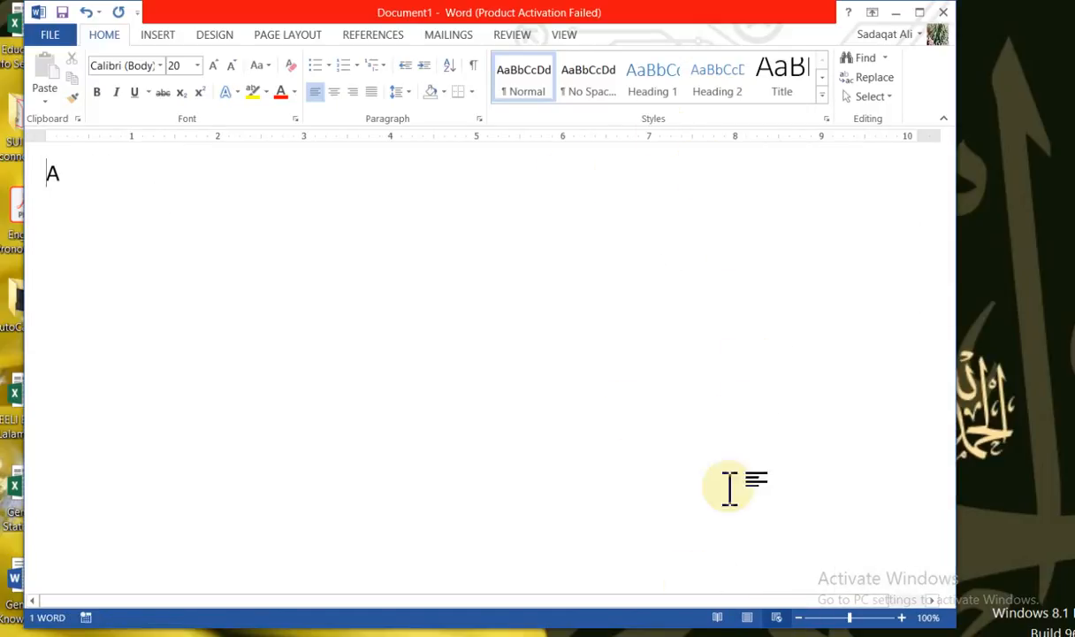
click(751, 618)
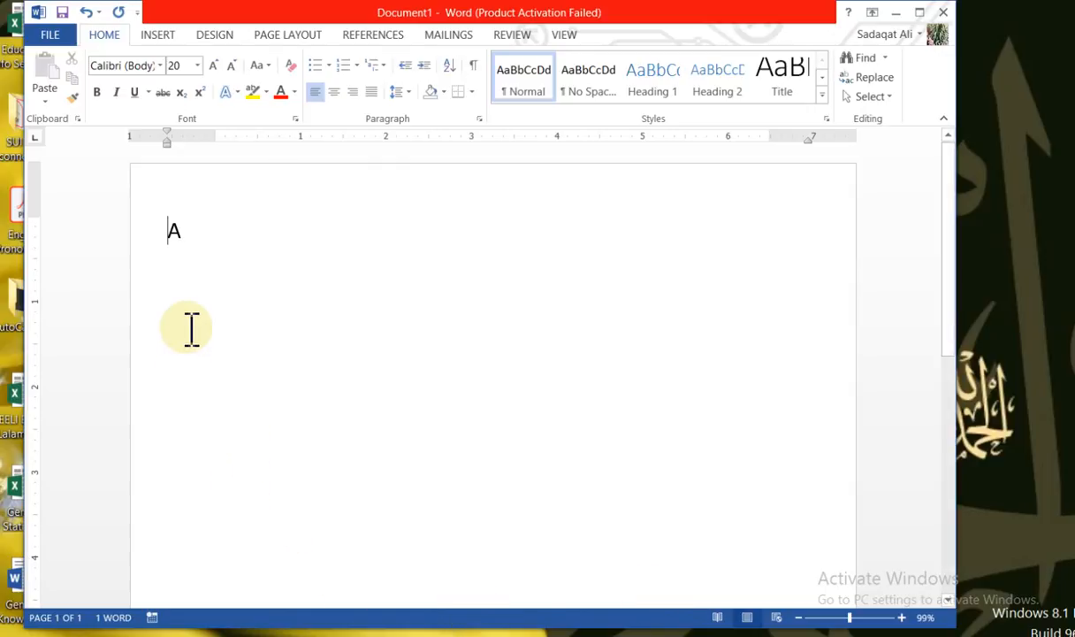
Delete the sample letter "A" from the page
click(169, 232)
shift+click(224, 234)
key(BackSpace)
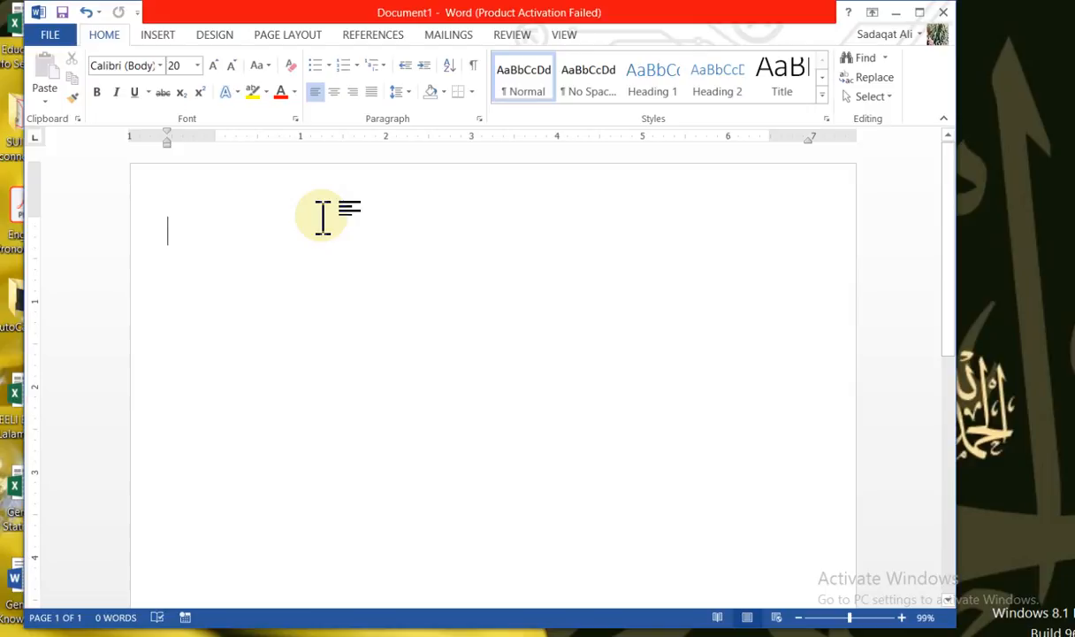
Save the blank document to the Desktop as a Word Document named "First Document"
click(50, 39)
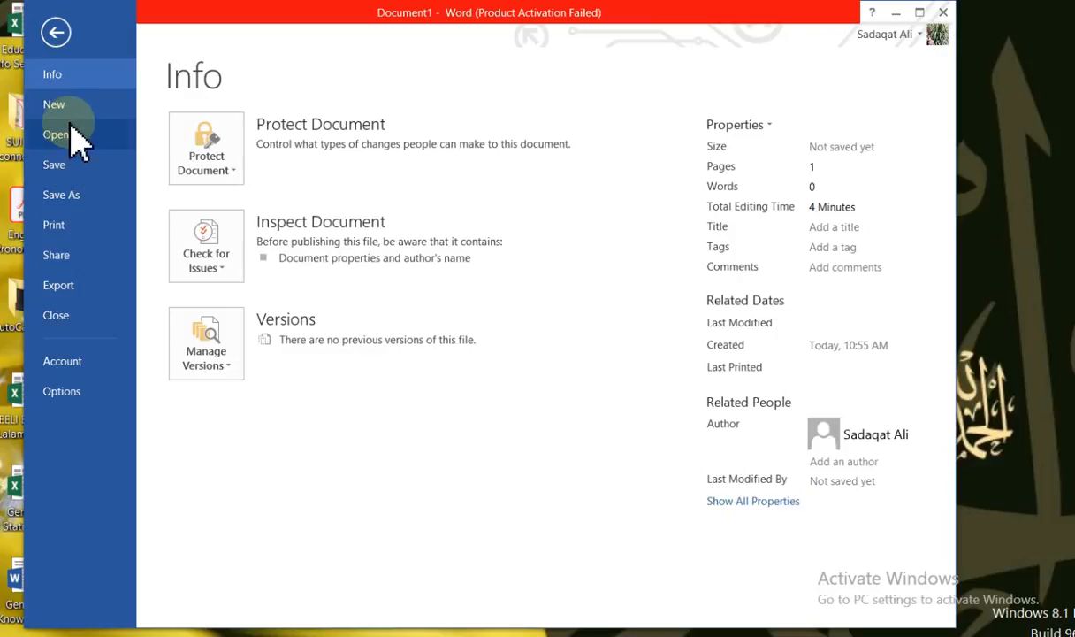
click(73, 202)
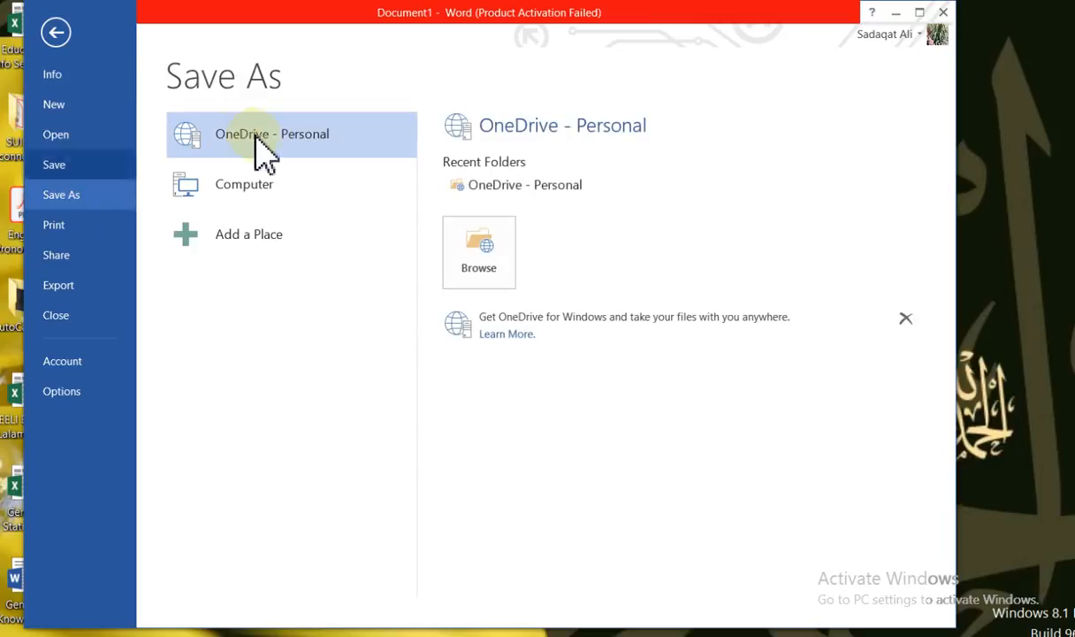
click(256, 210)
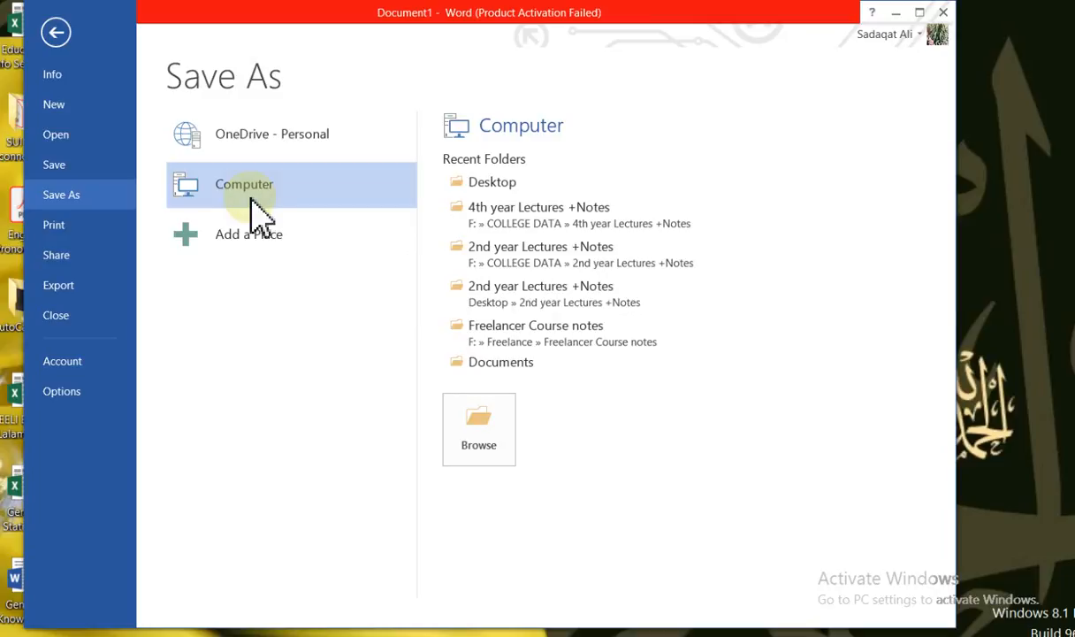
click(478, 183)
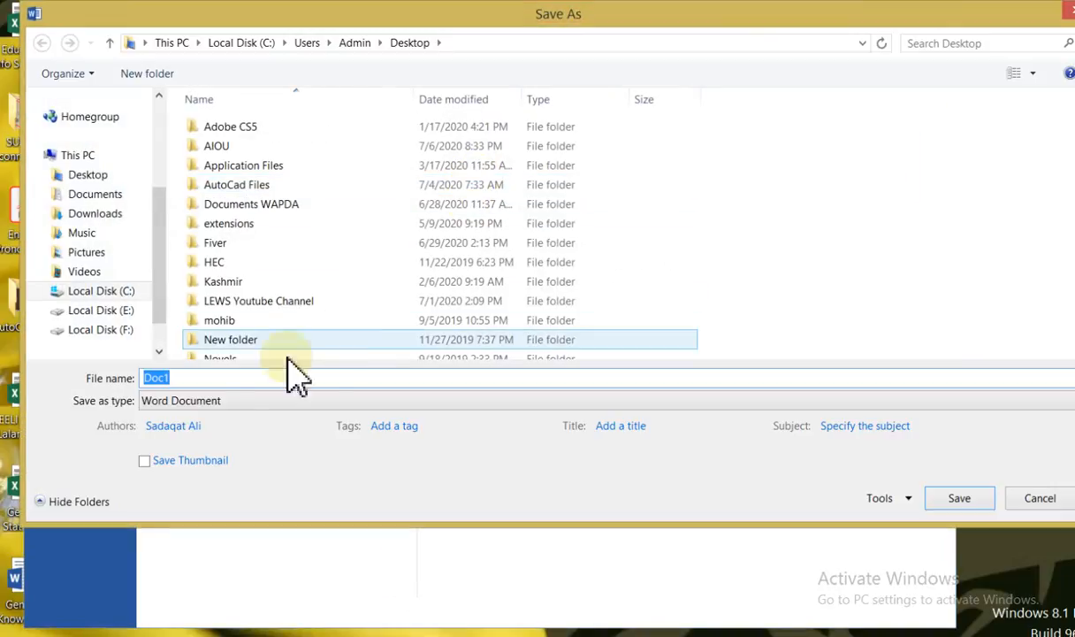
drag(435, 19, 400, 30)
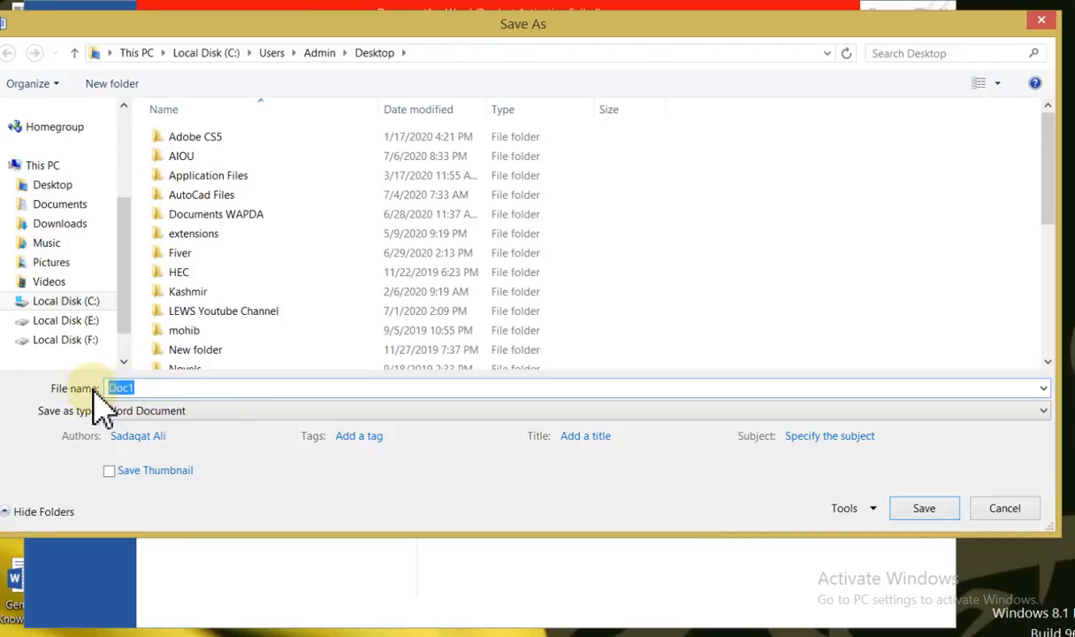
text(First)
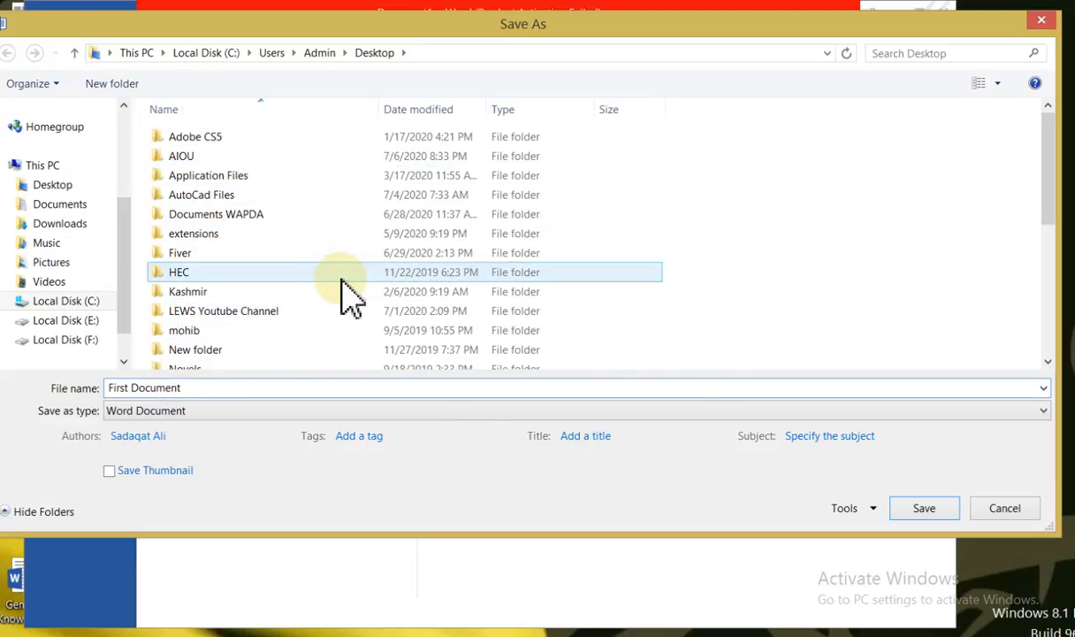
click(929, 518)
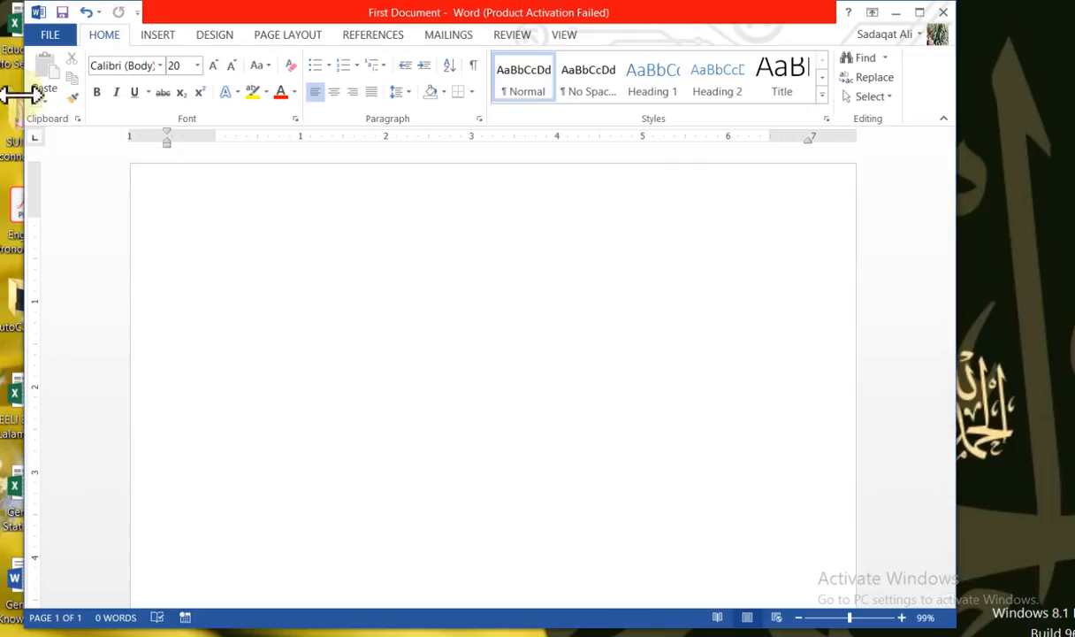
Browse the recent documents and try to open "New Microsoft Word Document (2)"
click(52, 35)
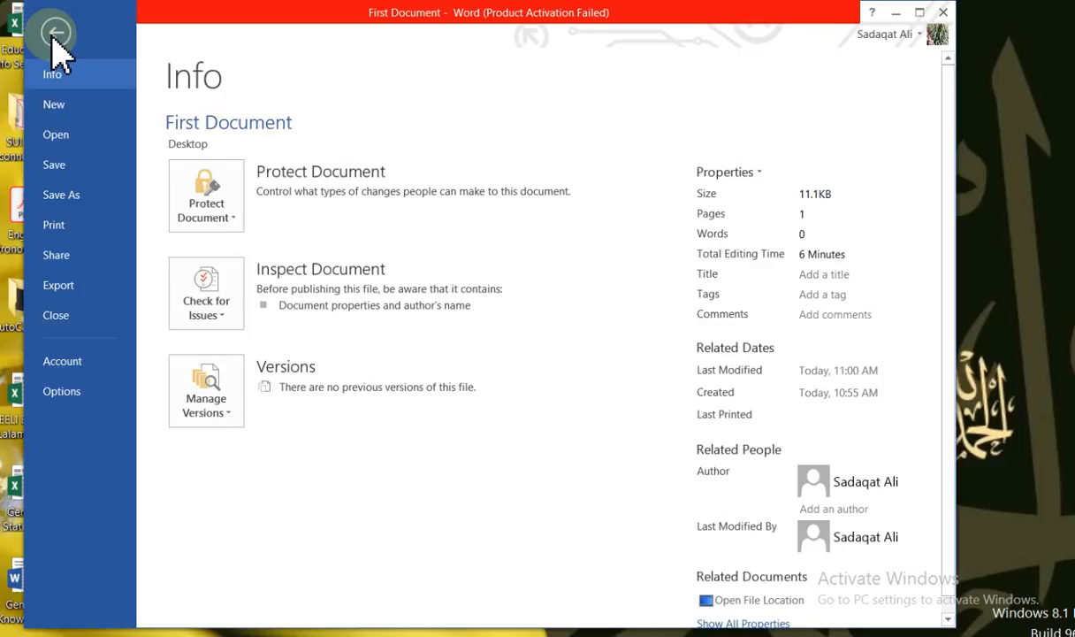
click(62, 135)
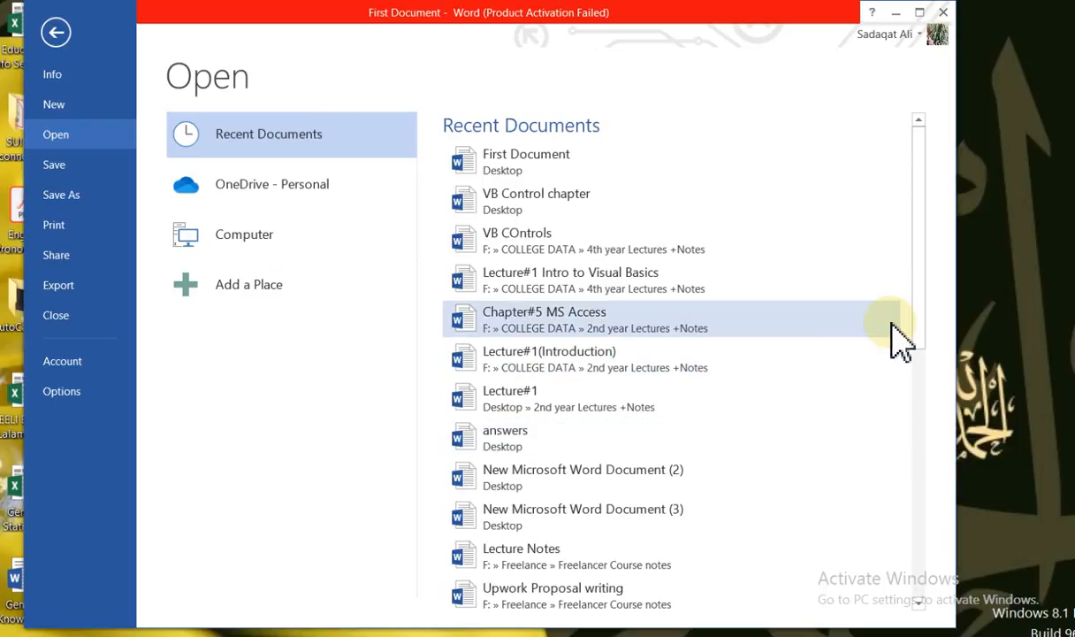
drag(914, 306, 970, 432)
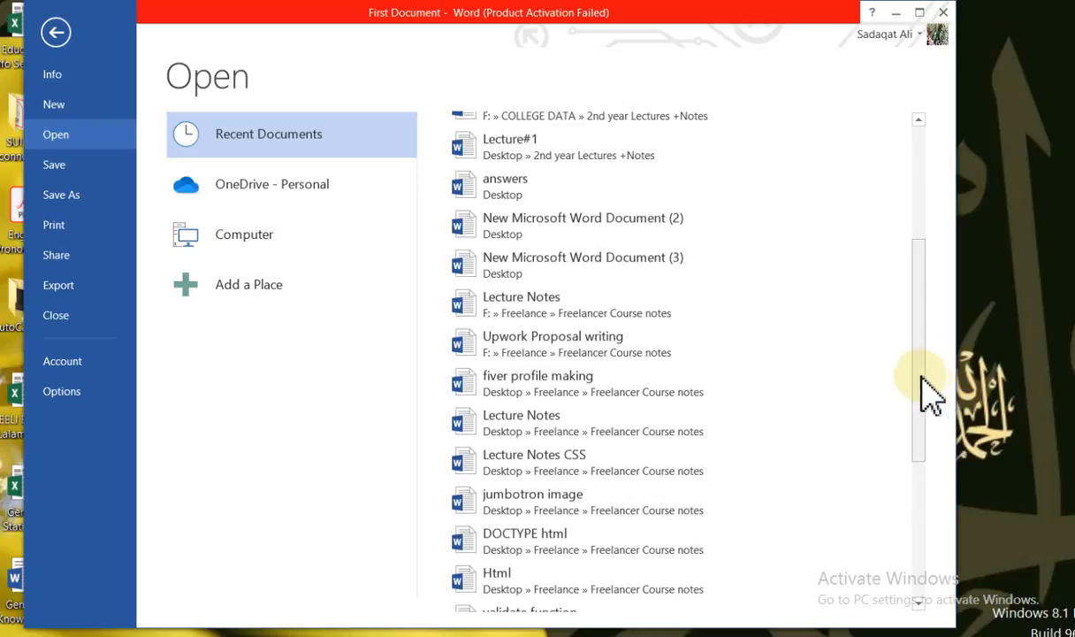
drag(922, 389, 968, 522)
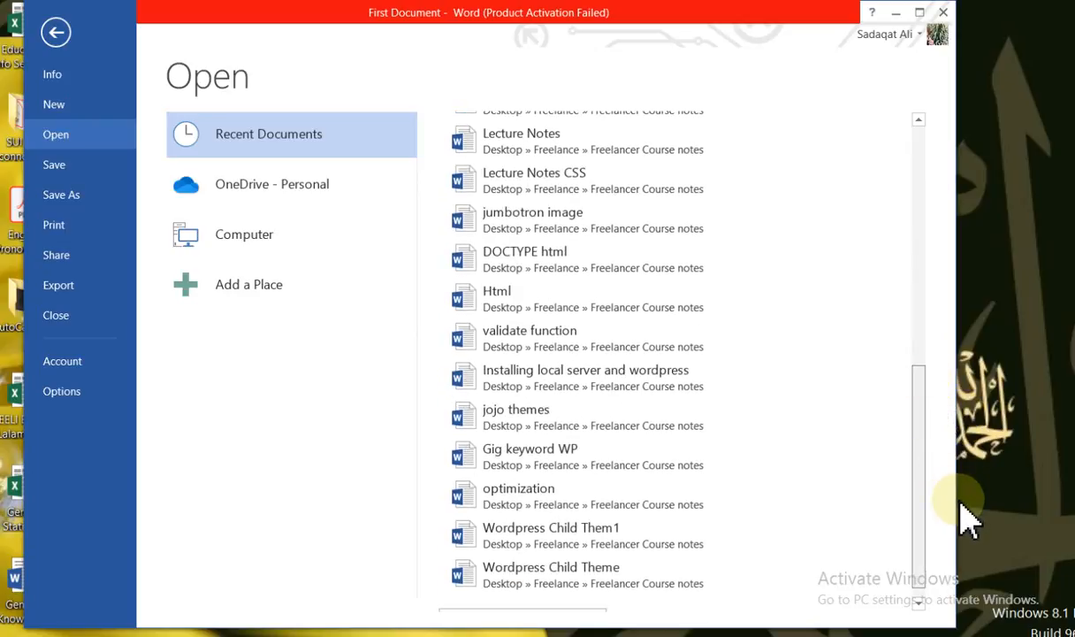
drag(919, 437, 931, 355)
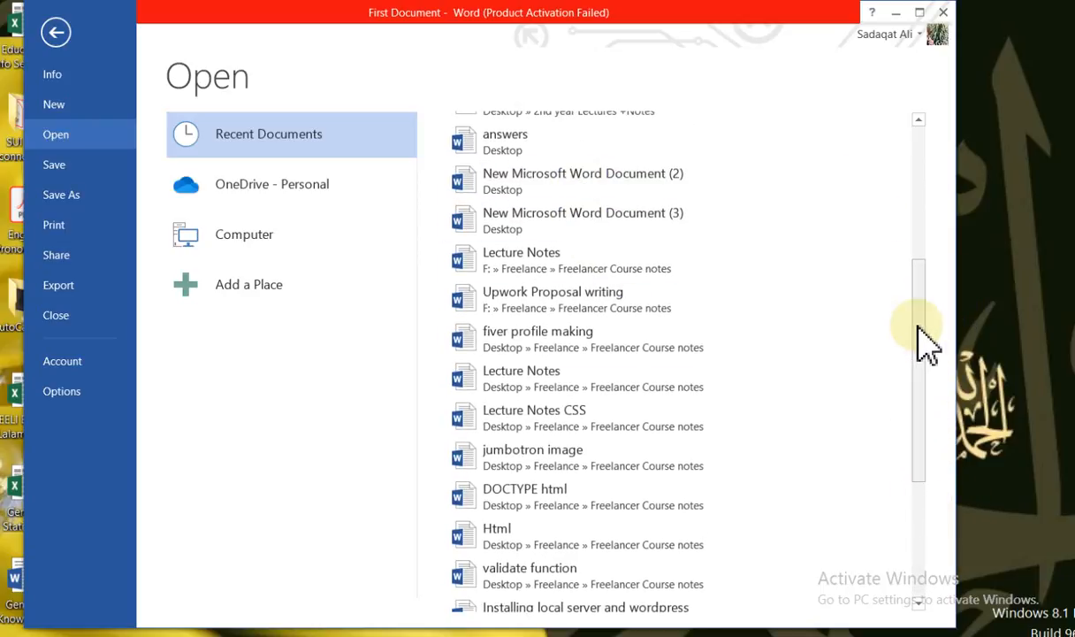
click(595, 177)
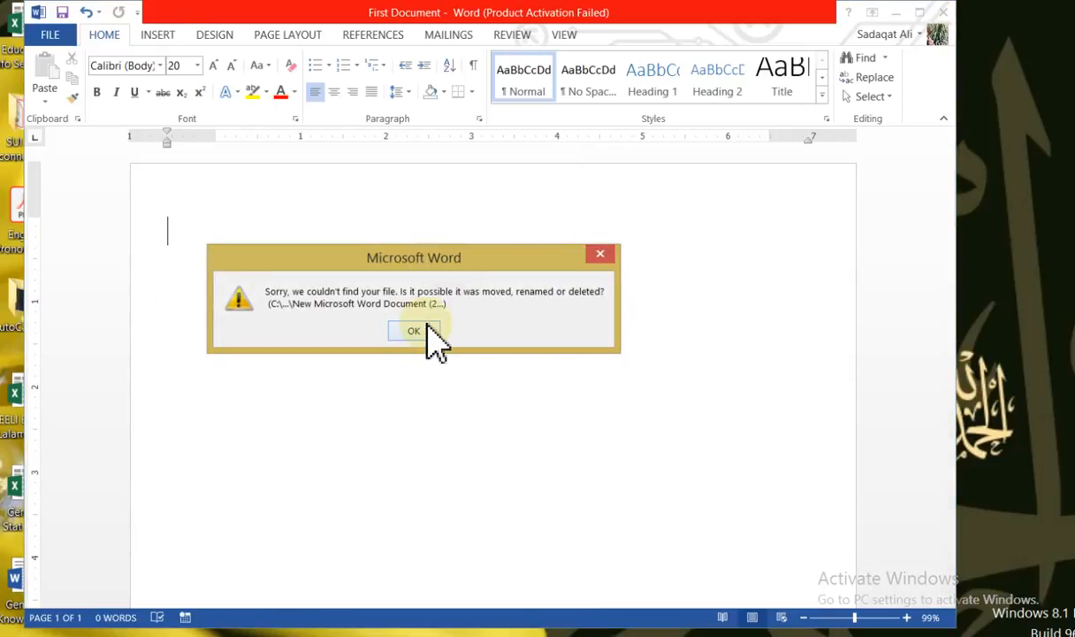
click(425, 330)
Open the recent document "VB Control chapter" for a look and close it again
click(62, 49)
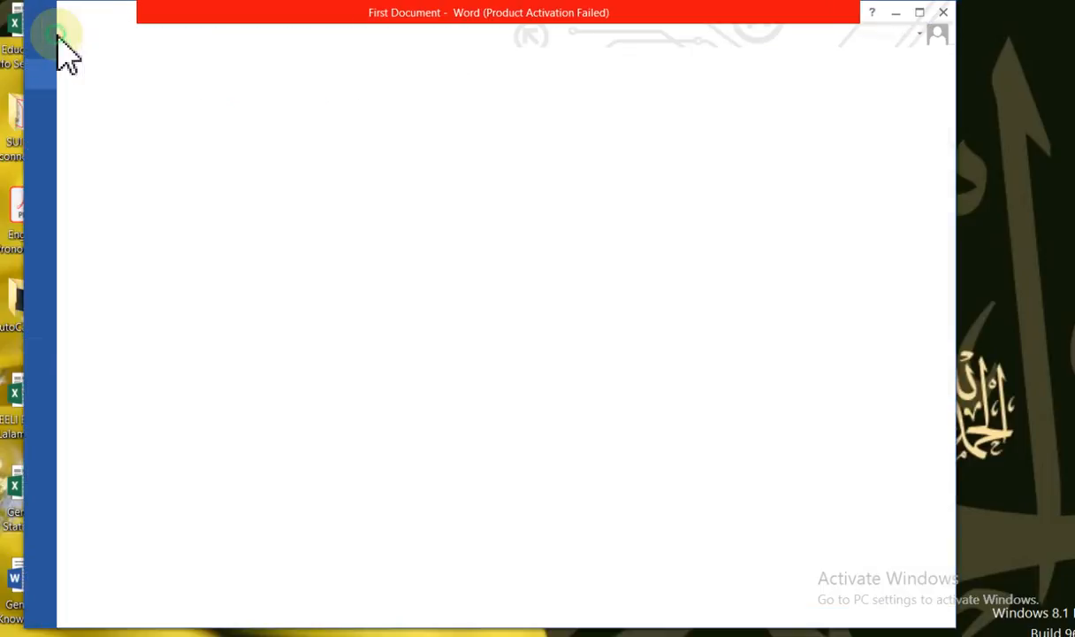
click(65, 137)
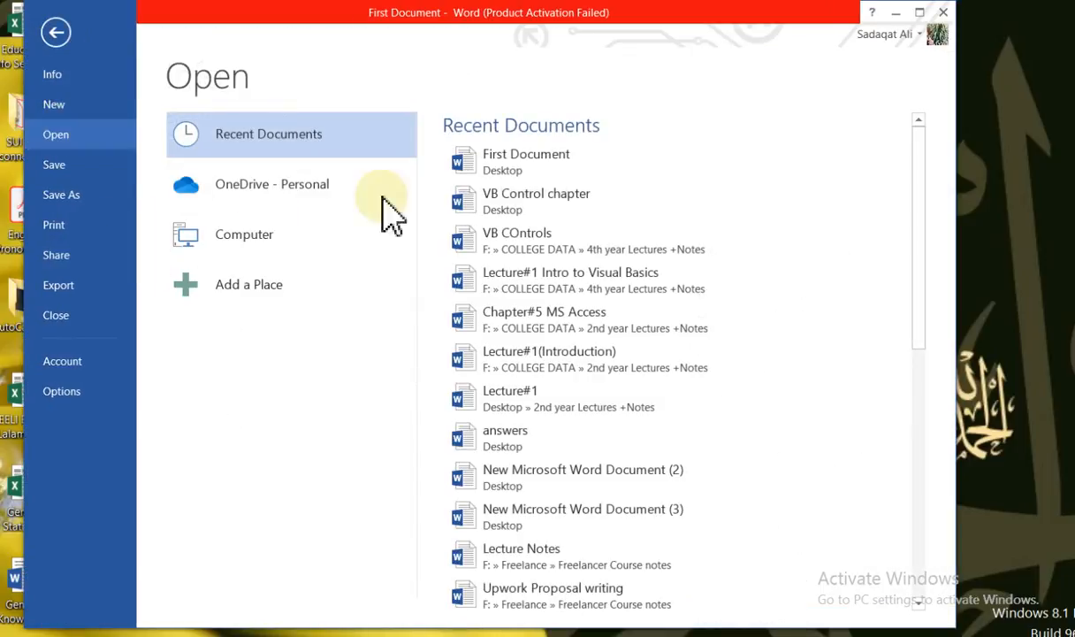
click(569, 201)
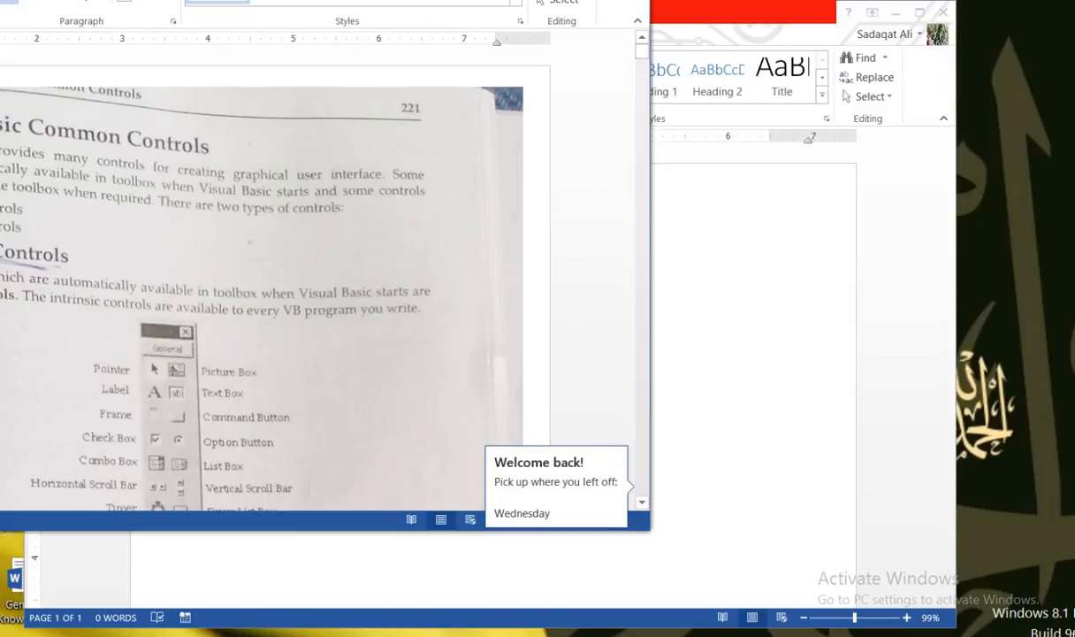
key(alt+F4)
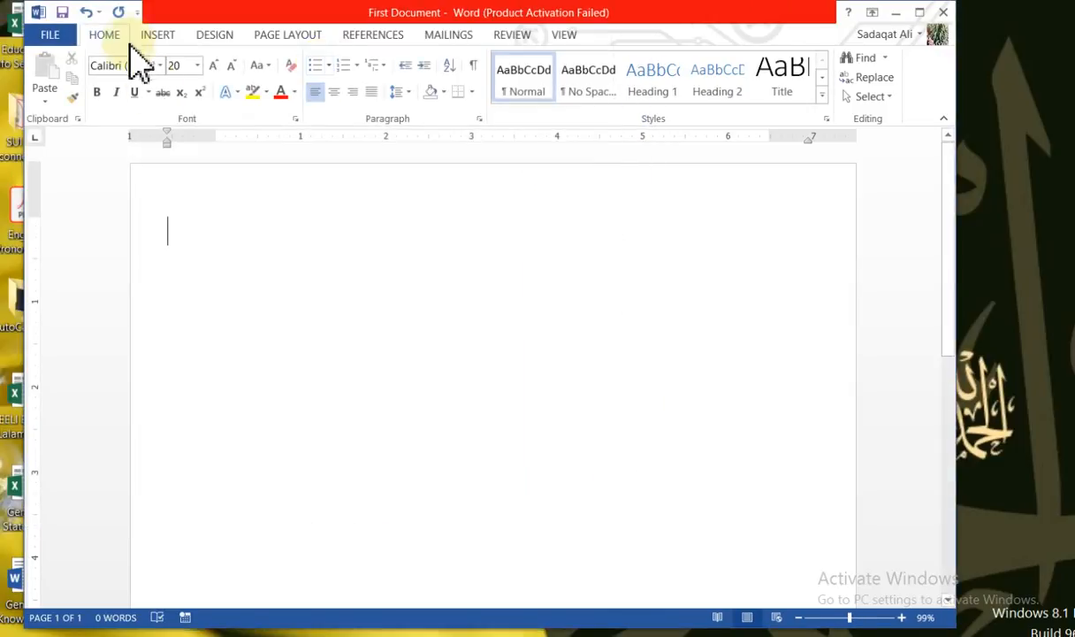
Open the recent document "Lecture#1 Intro to Visual Basics" and move its window fully into view
click(65, 37)
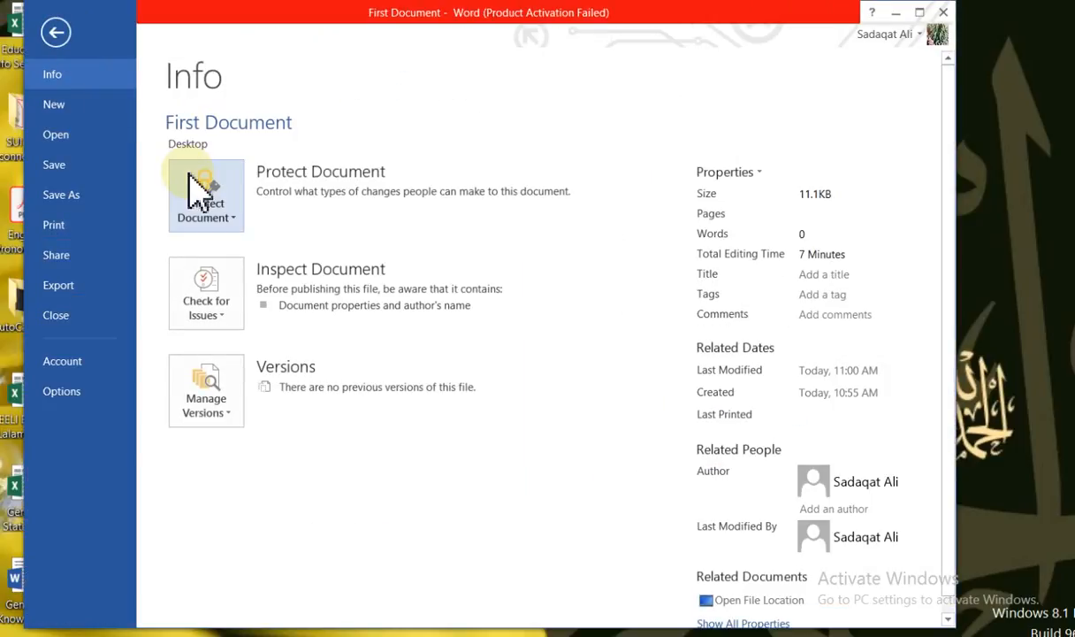
click(78, 135)
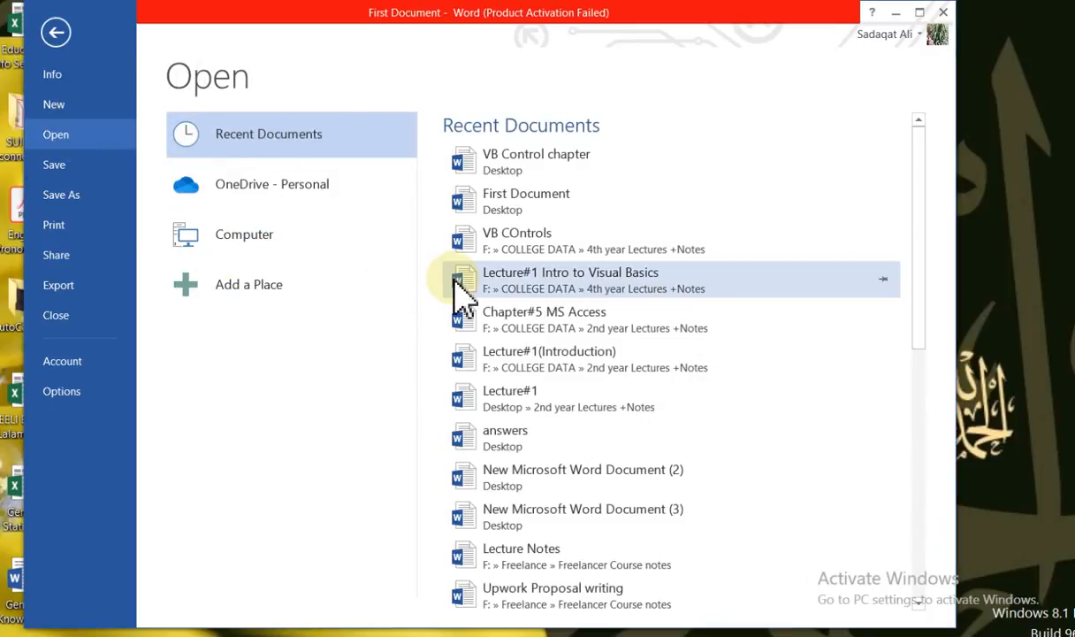
click(489, 280)
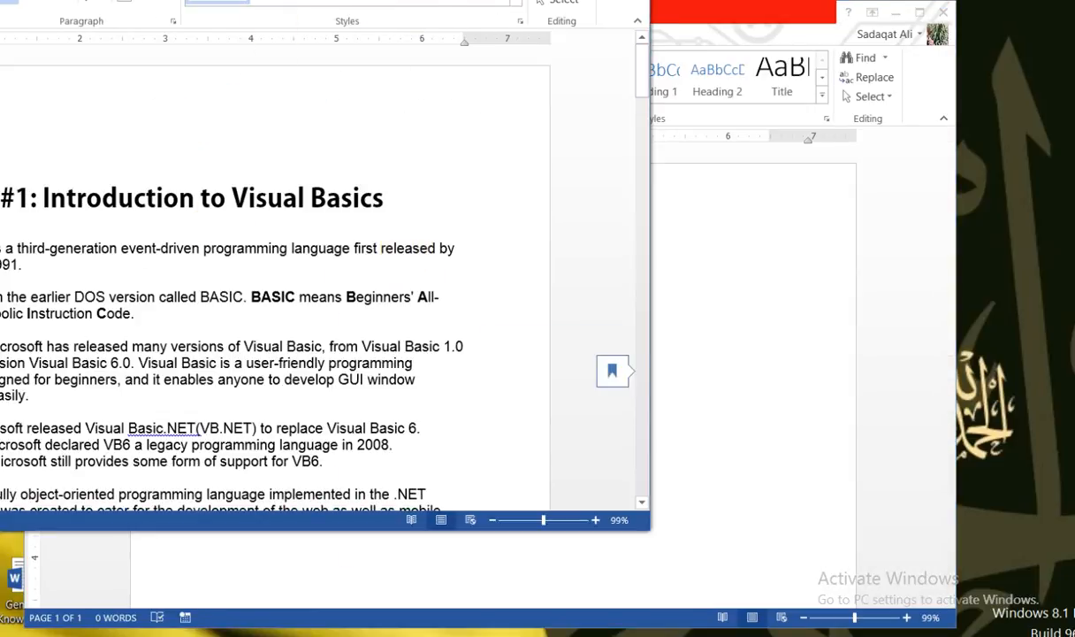
drag(72, 0, 367, 31)
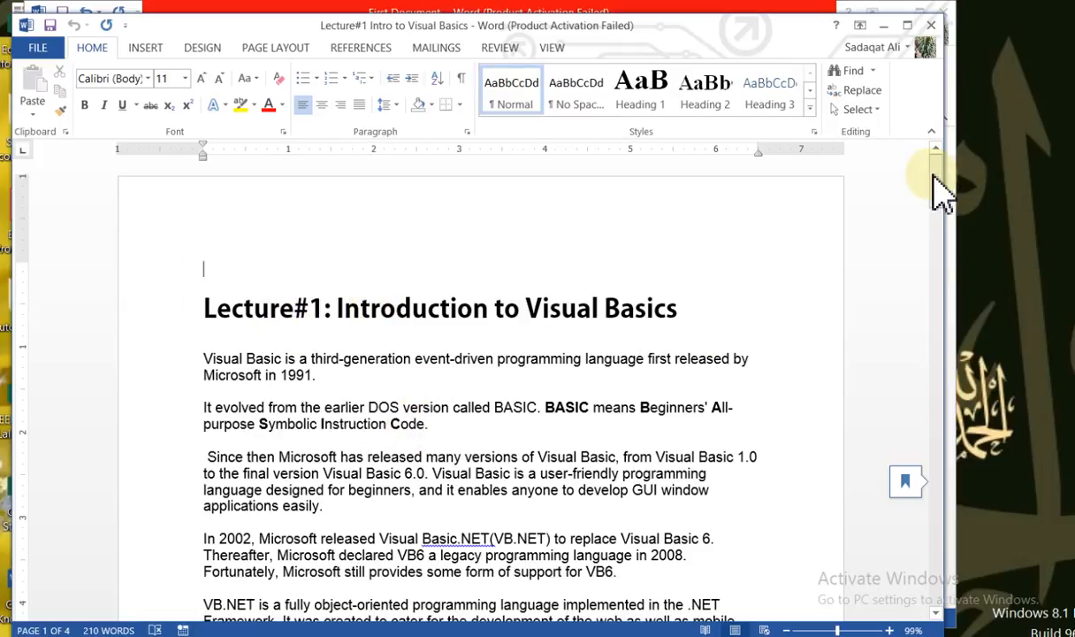
Change the font of the heading "Lecture#1: Introduction to Visual Basics" to Agency FB and deselect it
mouse_move(944, 181)
mouse_down()
mouse_move(960, 216)
mouse_move(953, 168)
mouse_move(967, 189)
mouse_move(958, 172)
mouse_up()
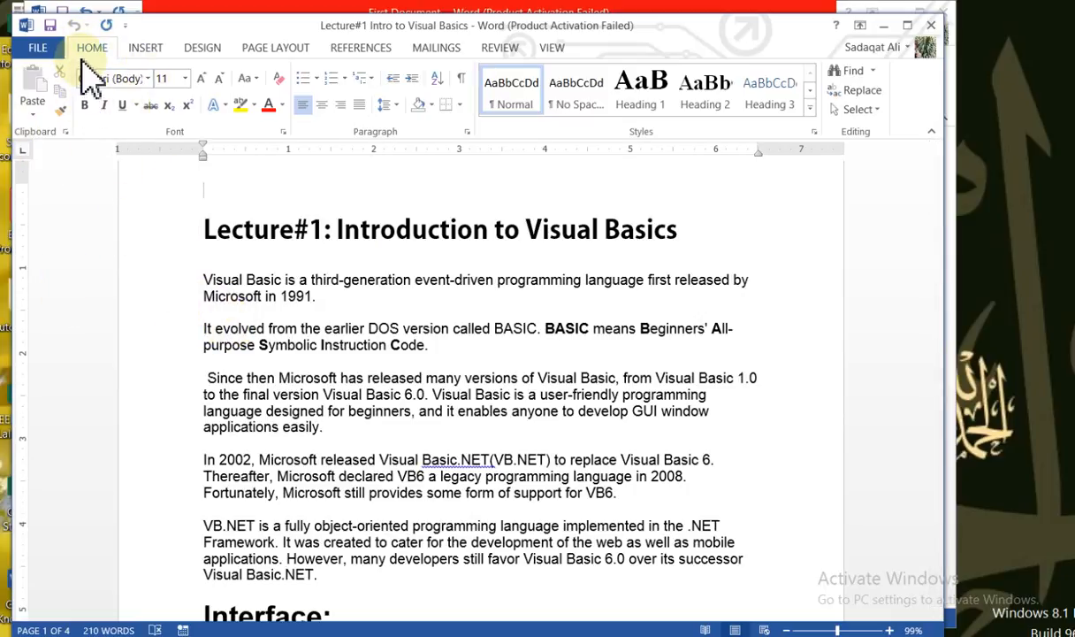
drag(213, 241, 720, 237)
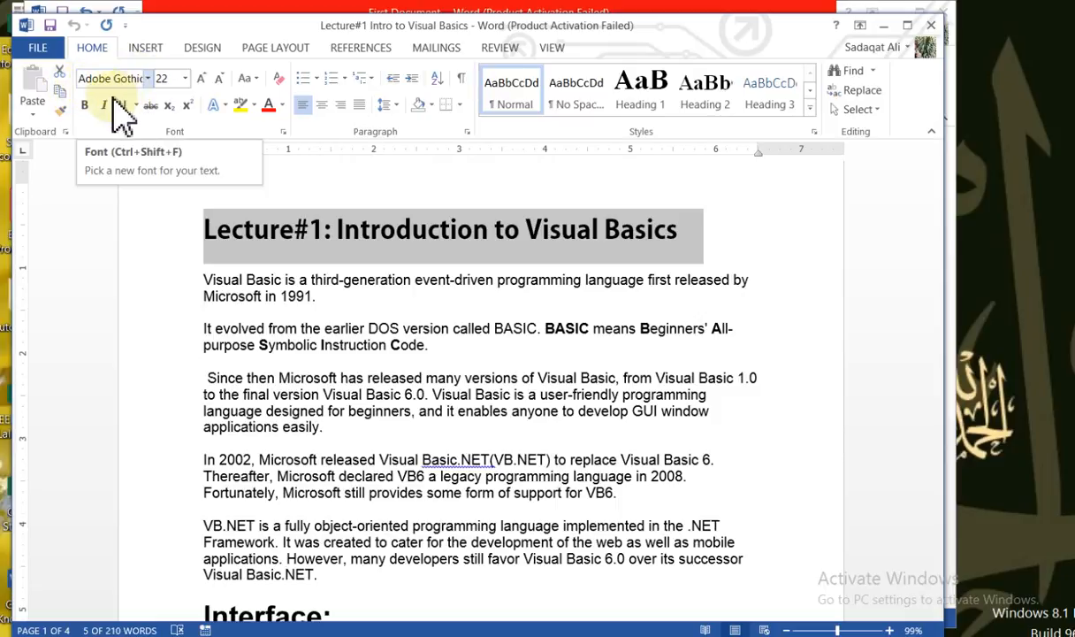
click(148, 80)
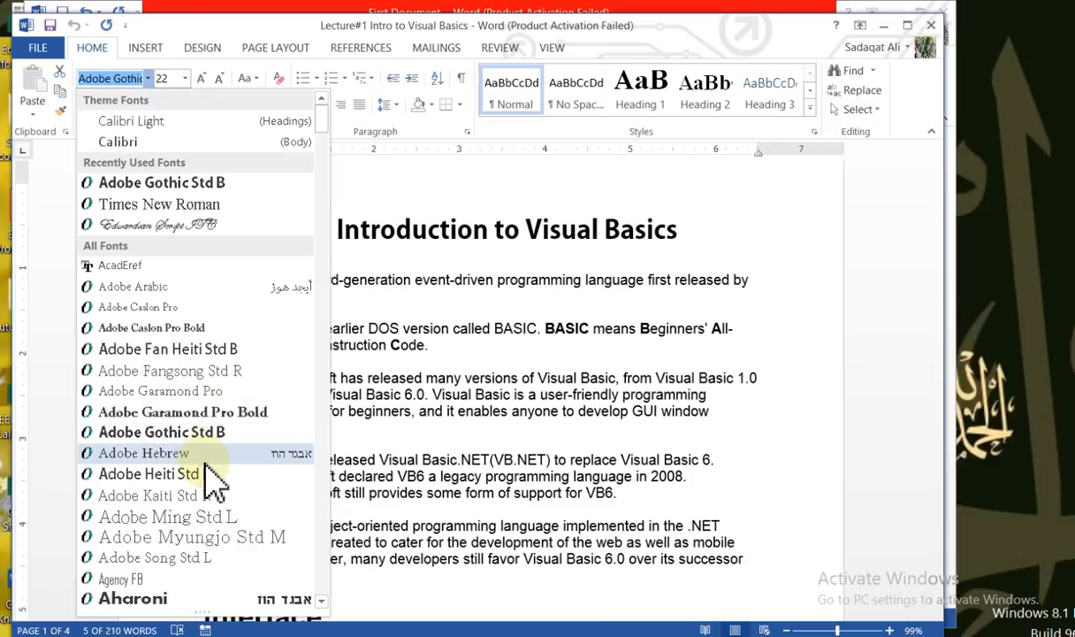
click(188, 577)
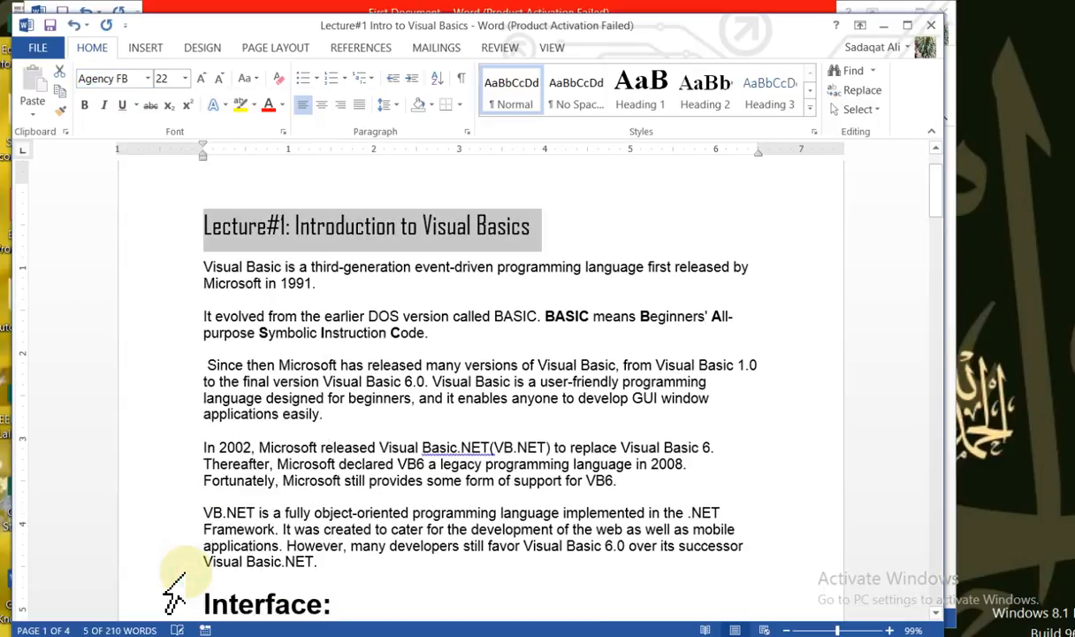
click(359, 309)
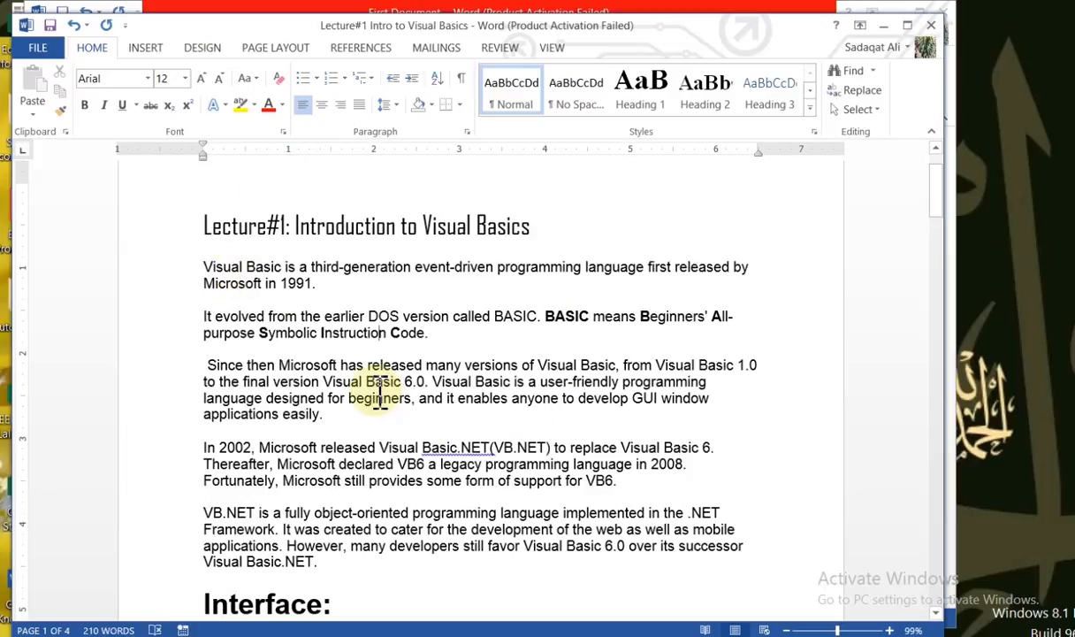
Demonstrate selecting part of the heading and the whole line "Microsoft in 1991." below it
click(204, 226)
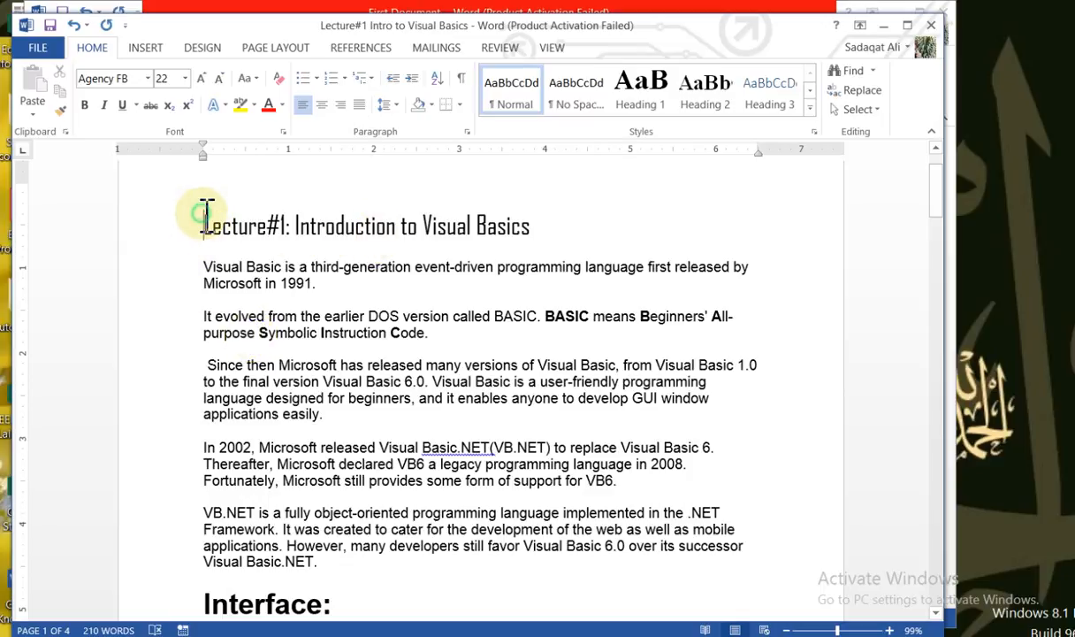
drag(205, 214, 474, 243)
click(172, 281)
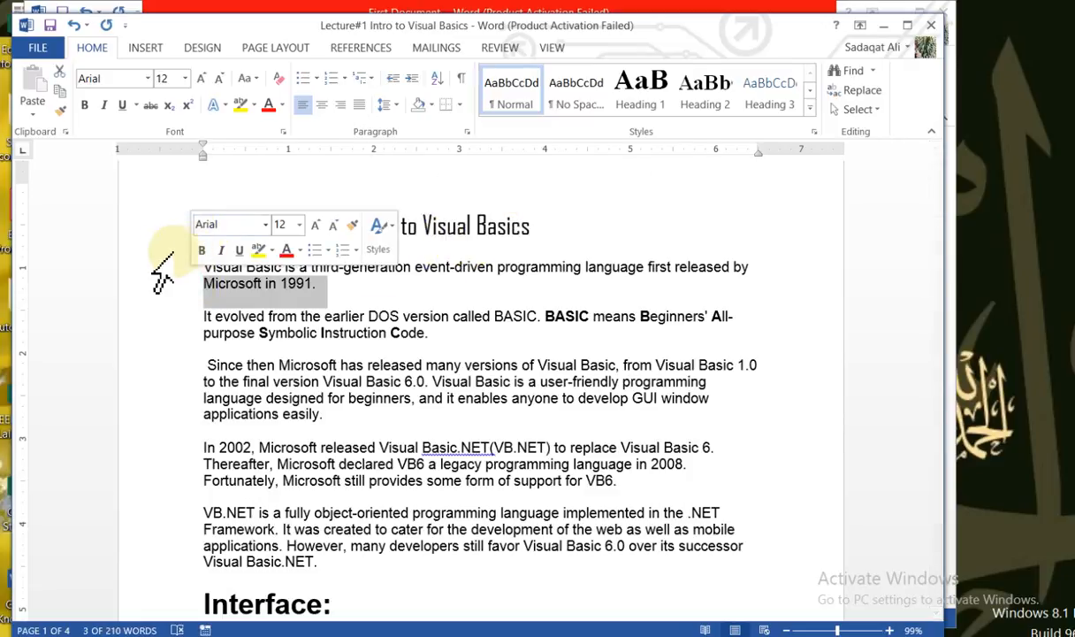
click(166, 237)
Select "Lecture#1: Introduction" in the heading by extending the selection one character at a time from its start
click(206, 240)
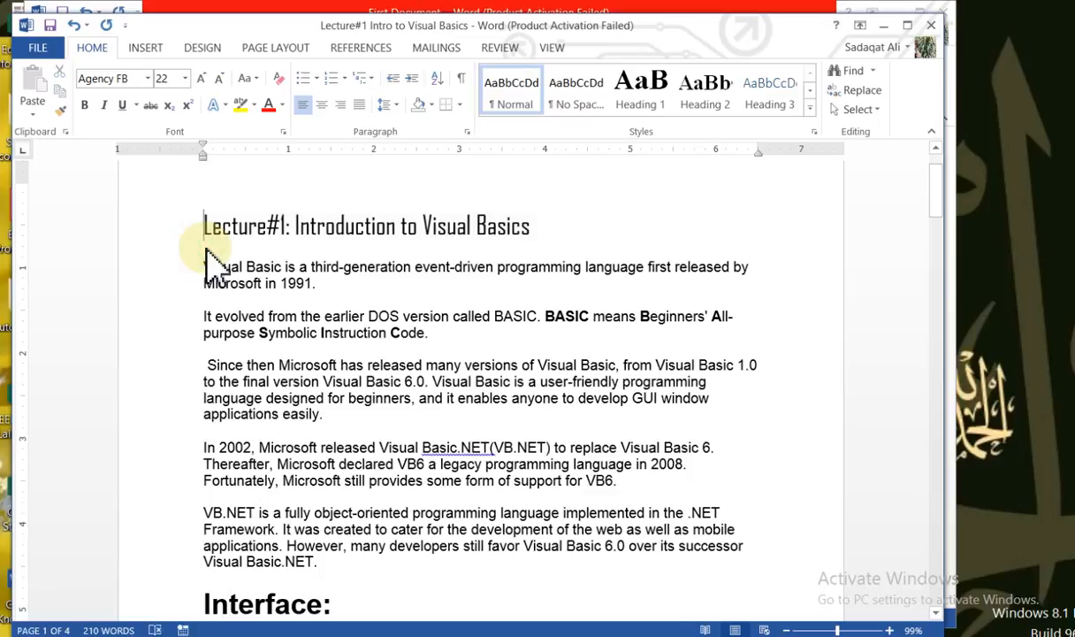
key(shift+Right)
key(shift+Right)
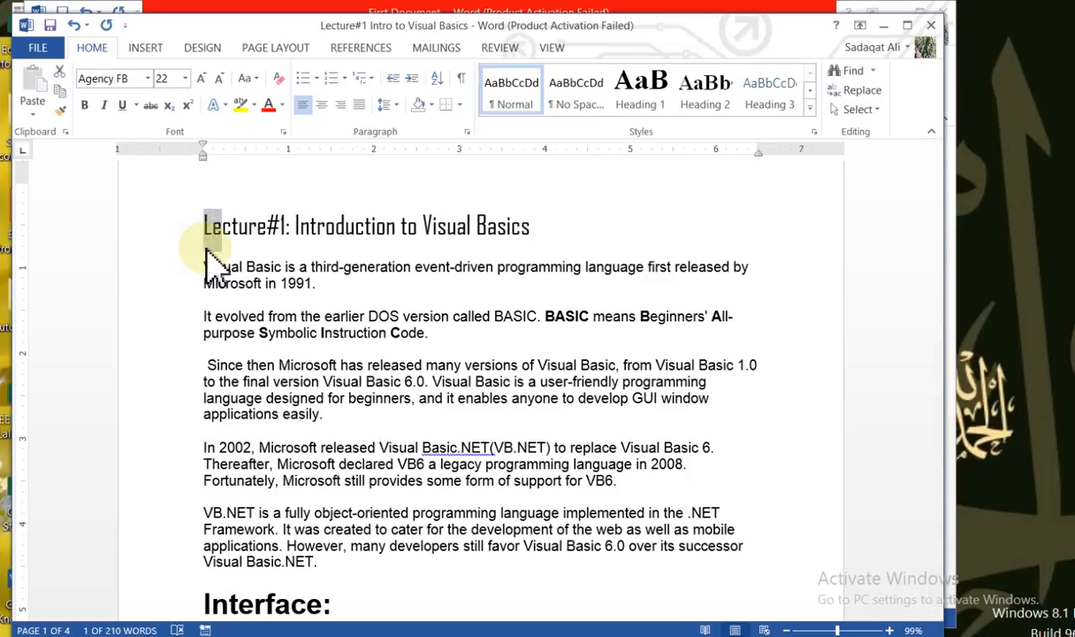
key(shift+Right)
key(shift+Right)
key(shift+Right)
key(shift+Right)
key(shift+Right)
key(shift+Right)
key(shift+Right)
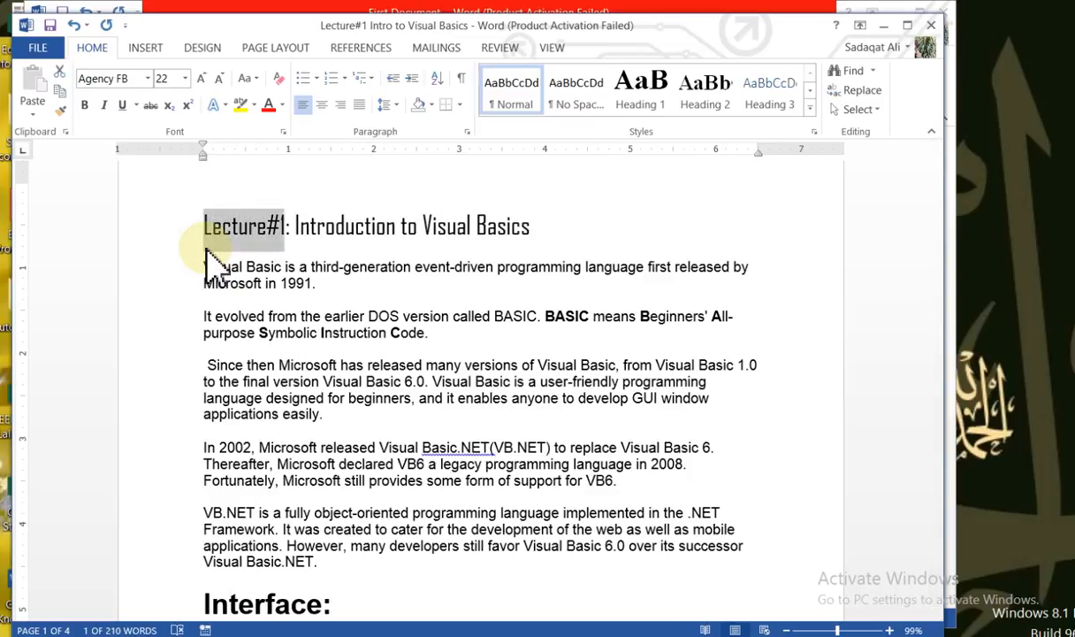
key(shift+Right)
key(shift+Right)
key(shift+Right)
key(shift+Right)
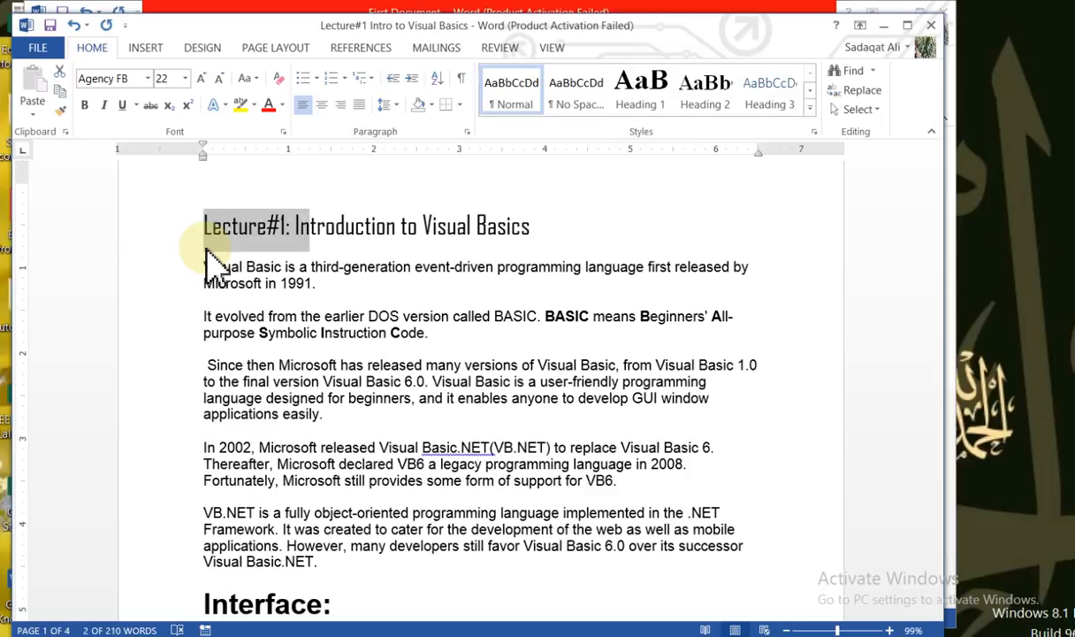
key(shift+Right)
key(shift+Right)
key(shift+Right)
key(shift+Right)
key(shift+Right)
key(shift+Right)
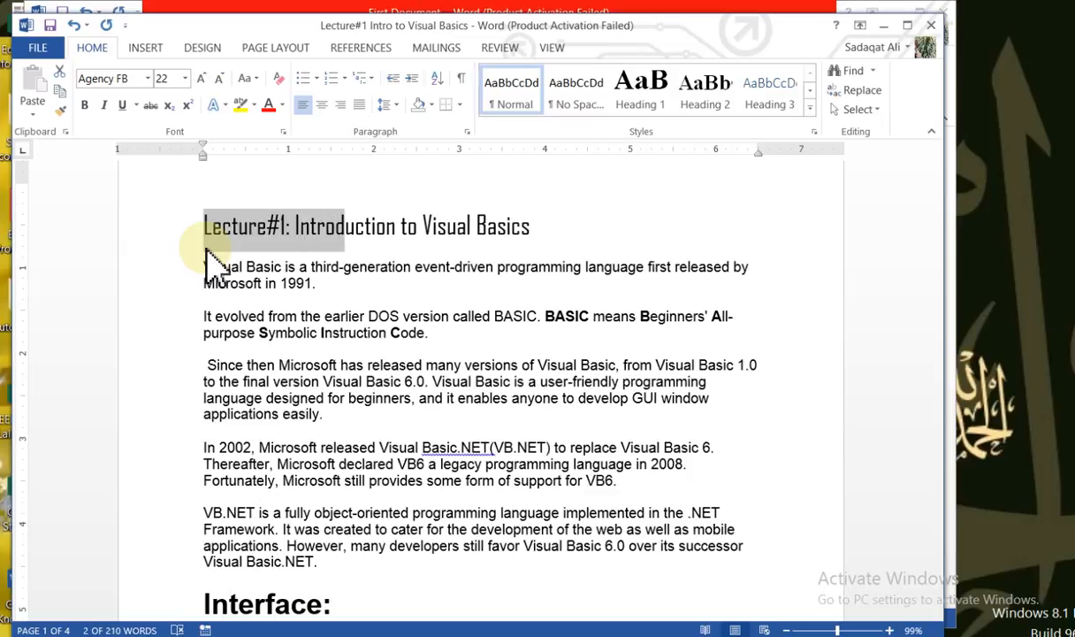
key(shift+Right)
key(shift+Right)
key(shift+Right)
key(shift+Right)
key(shift+Right)
key(shift+Right)
key(shift+Right)
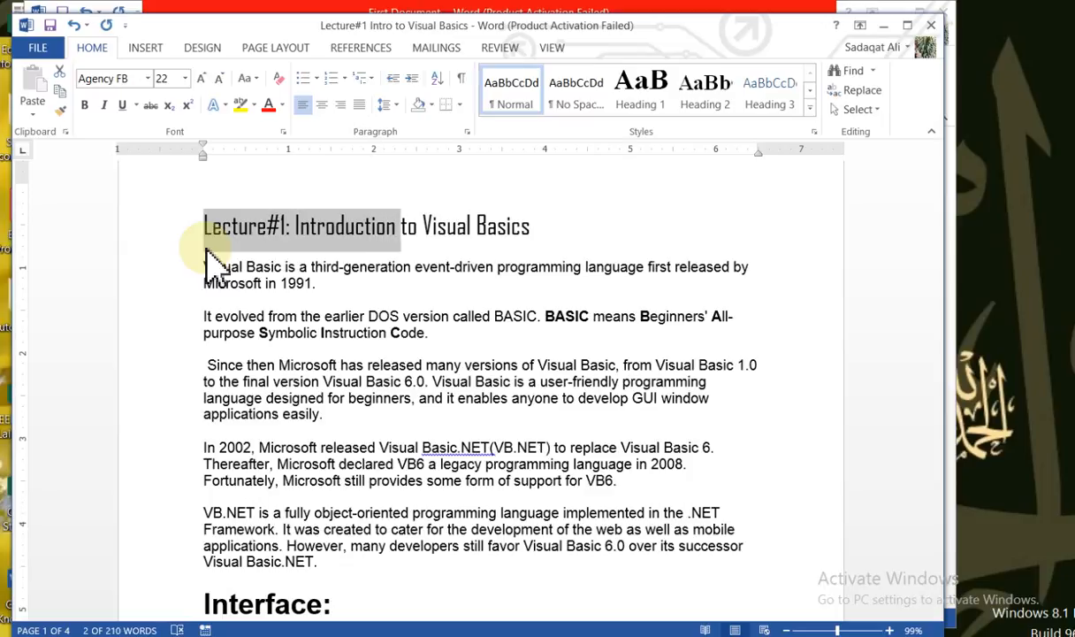
Reselect the heading one character at a time from its start, extending through "Lecture#1: Introduction to Vi"
click(206, 251)
key(shift+Right)
key(shift+Right)
key(shift+Right)
click(206, 250)
key(shift+Right)
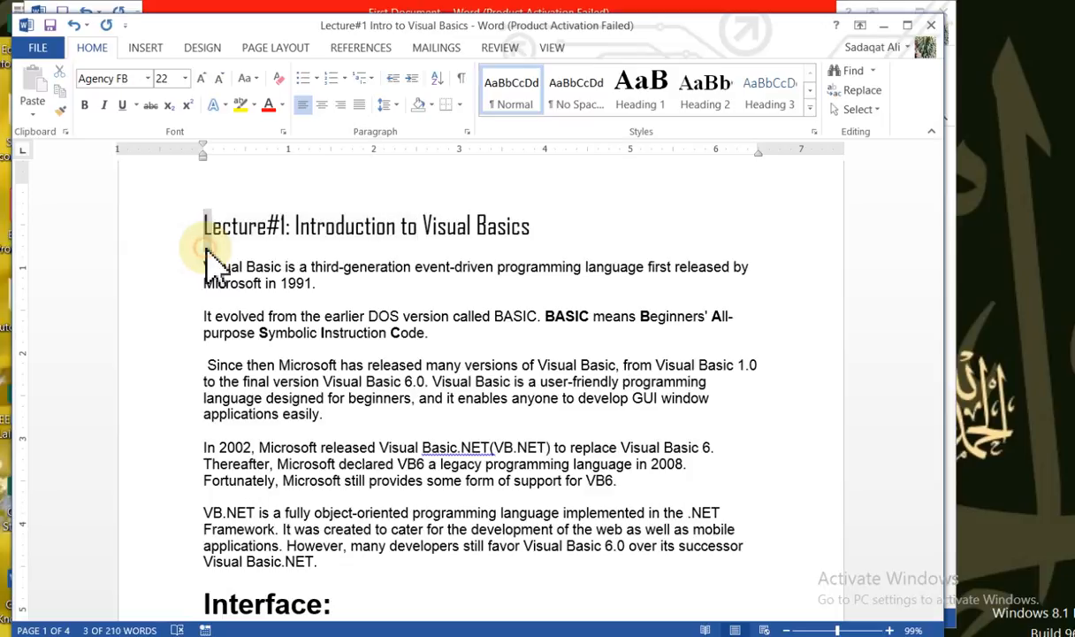
key(shift+Right)
key(shift+Right)
key(shift+Right)
key(shift+Right)
key(shift+Right)
key(shift+Right)
key(shift+Right)
key(shift+Right)
key(shift+Right)
key(shift+Right)
key(shift+Right)
key(shift+Right)
key(shift+Right)
key(shift+Right)
key(shift+Right)
key(shift+Right)
key(shift+Right)
key(shift+Right)
key(shift+Right)
key(shift+Right)
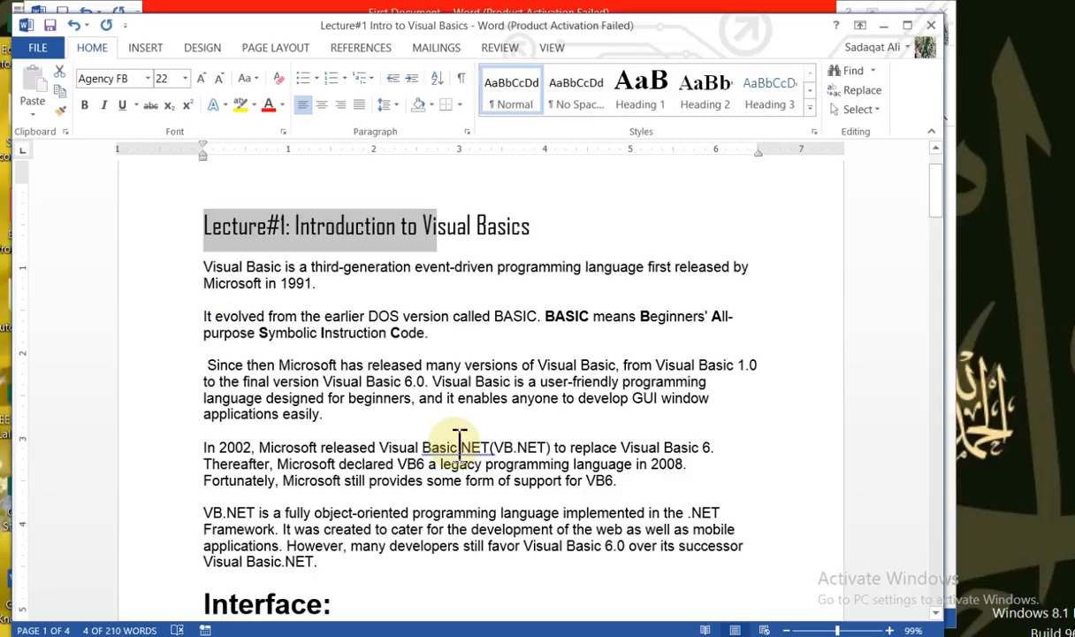
Change the font of the entire document to Agency FB and deselect the text
key(ctrl+a)
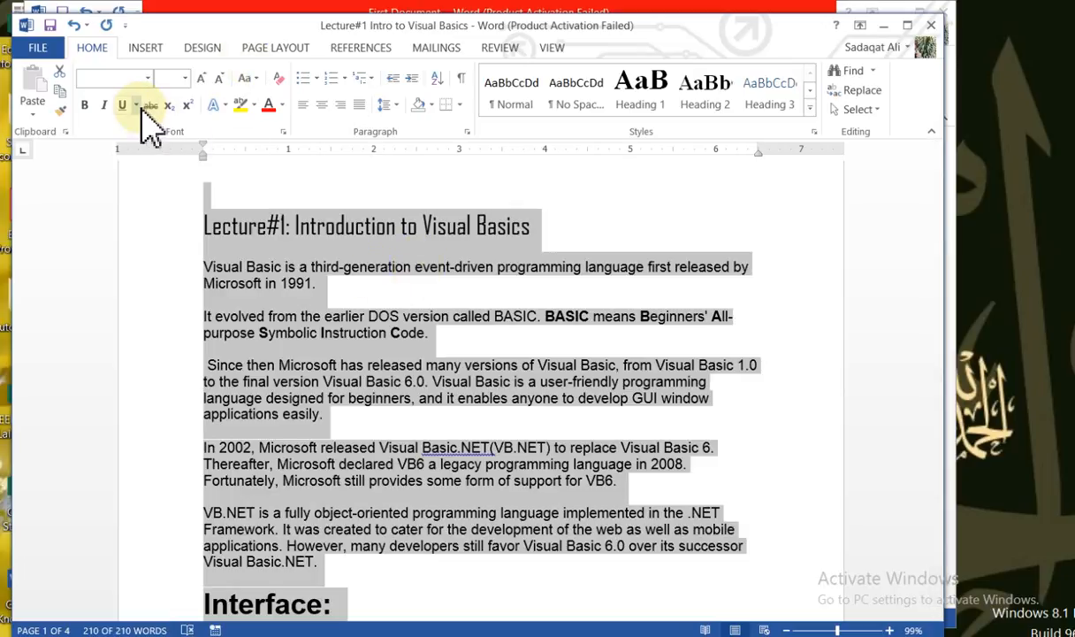
click(149, 79)
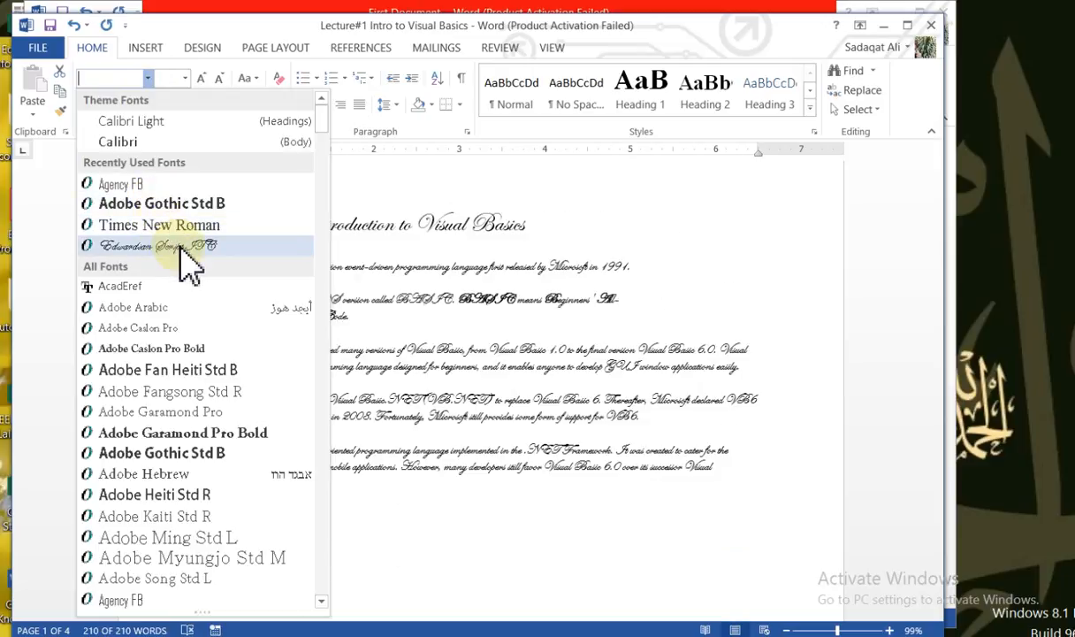
click(157, 184)
click(355, 402)
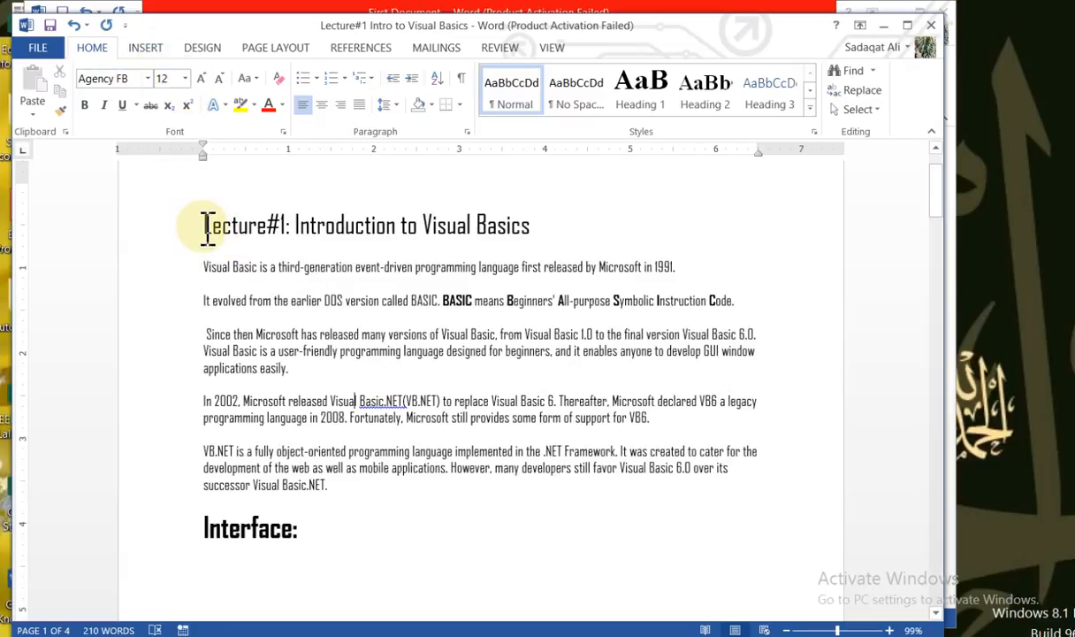
Set the font size of the heading "Lecture#1: Introduction to Visual Basics" to 48 and deselect it
drag(203, 225, 549, 232)
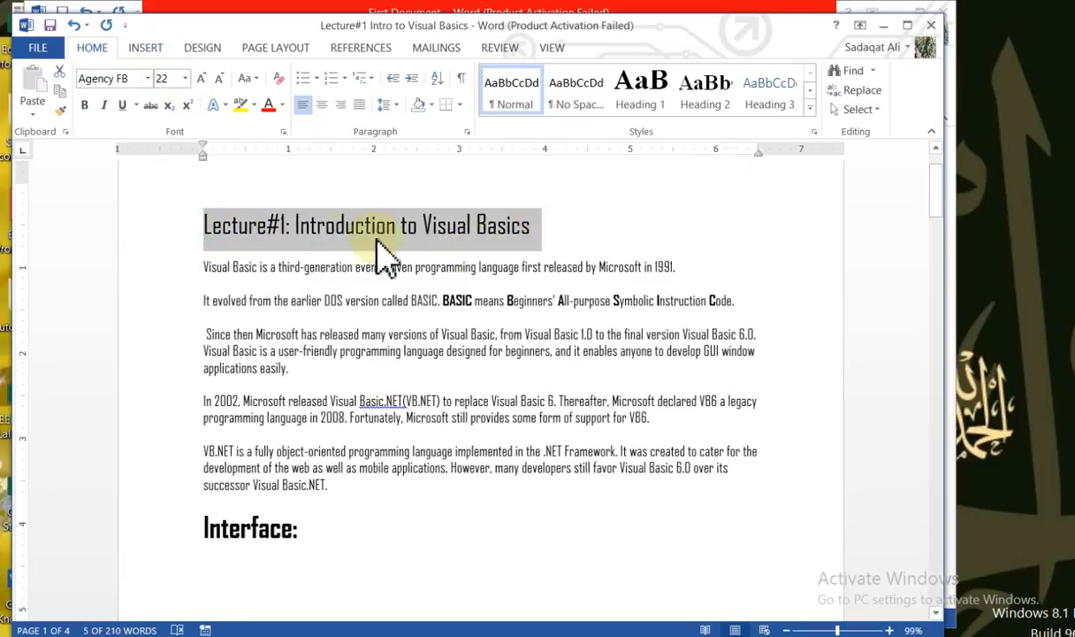
click(185, 80)
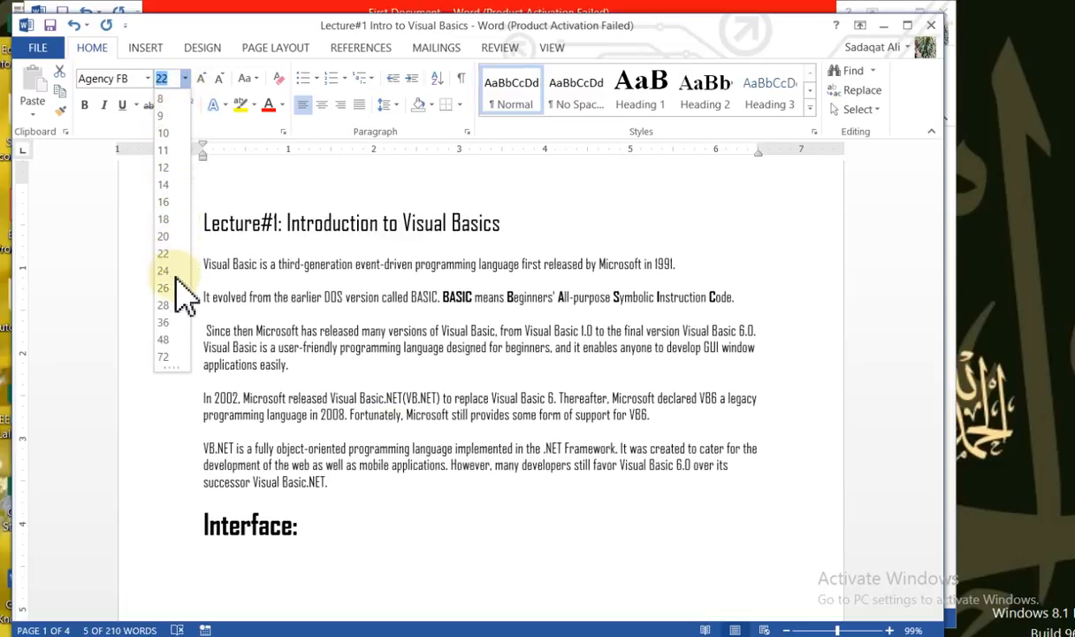
click(164, 339)
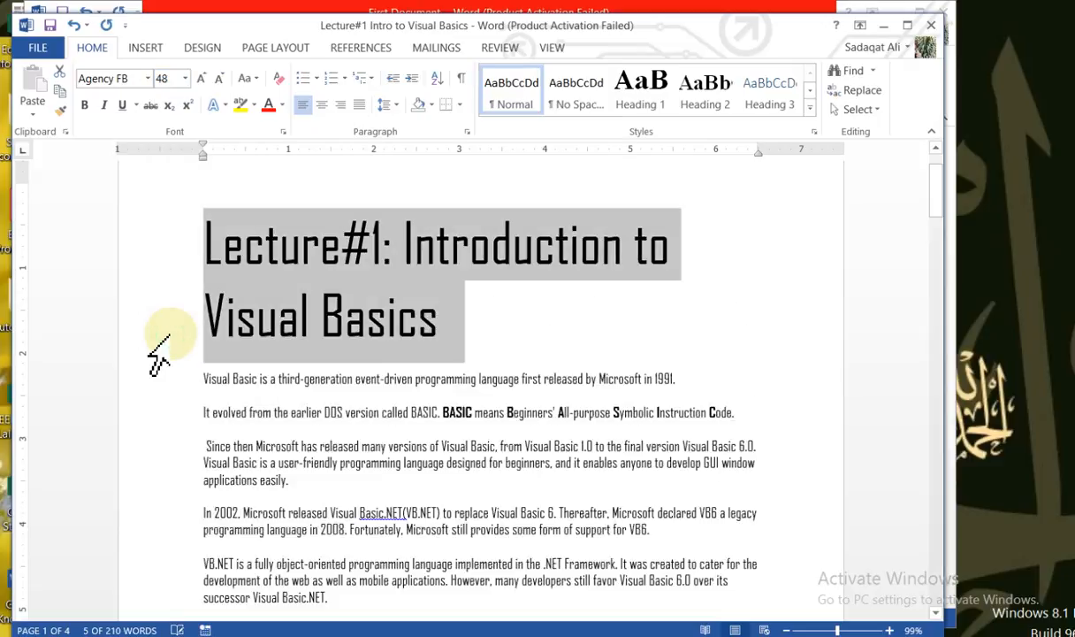
click(477, 372)
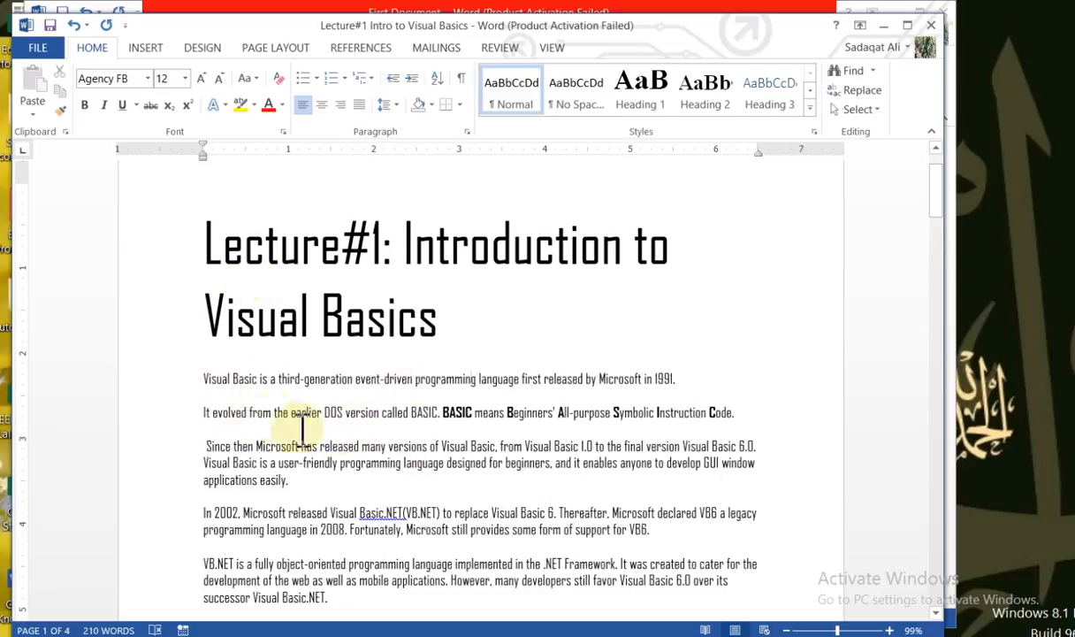
Make "Visual Basic" at the start of the first paragraph bold
double_click(469, 412)
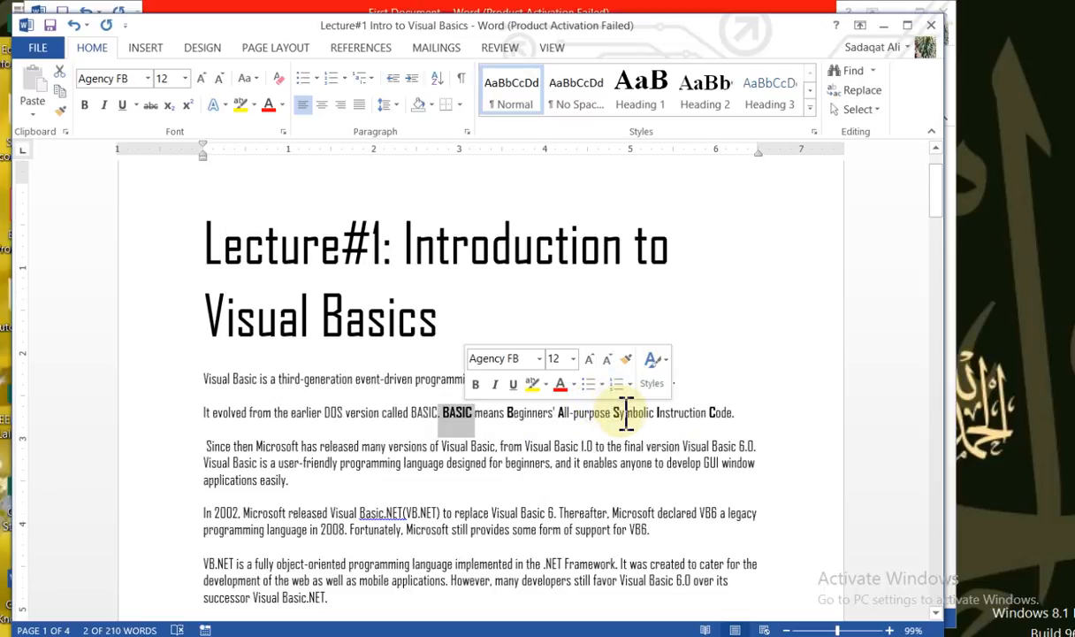
click(206, 381)
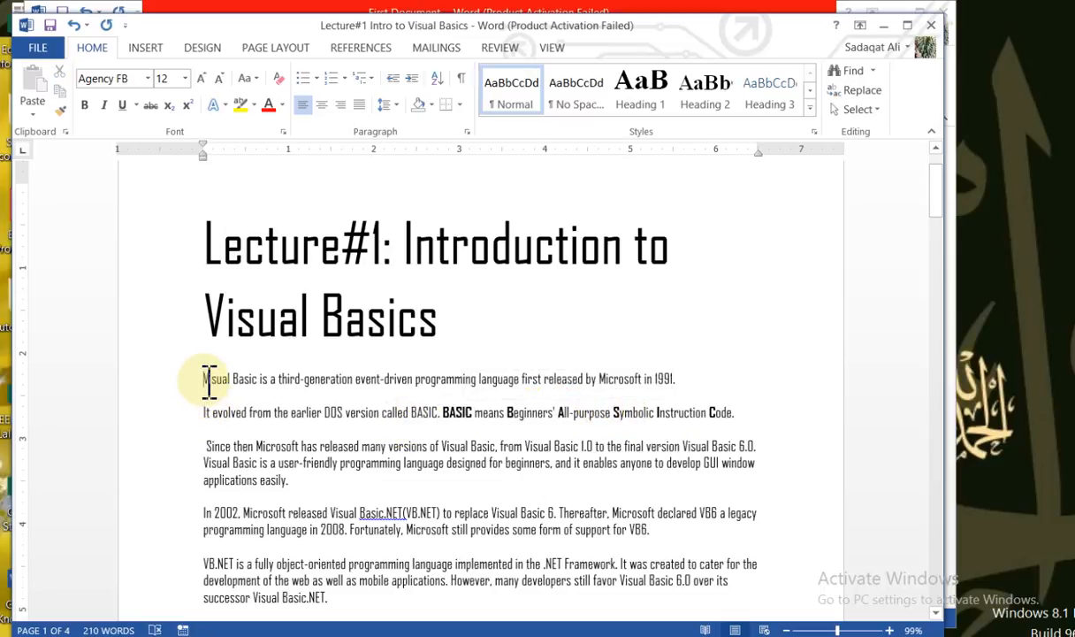
drag(208, 380, 263, 383)
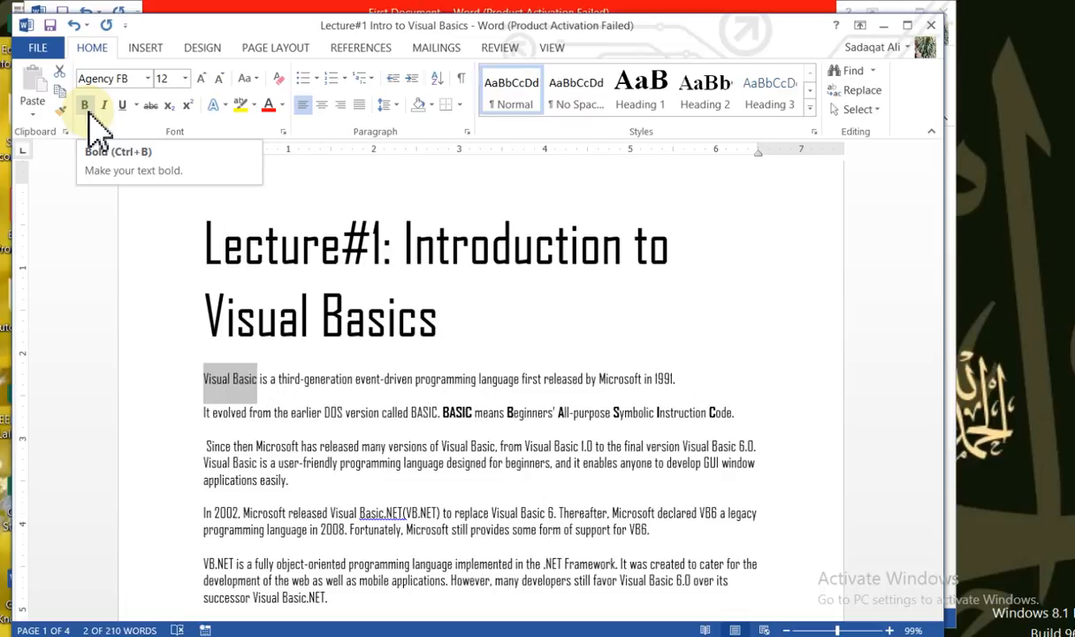
click(86, 107)
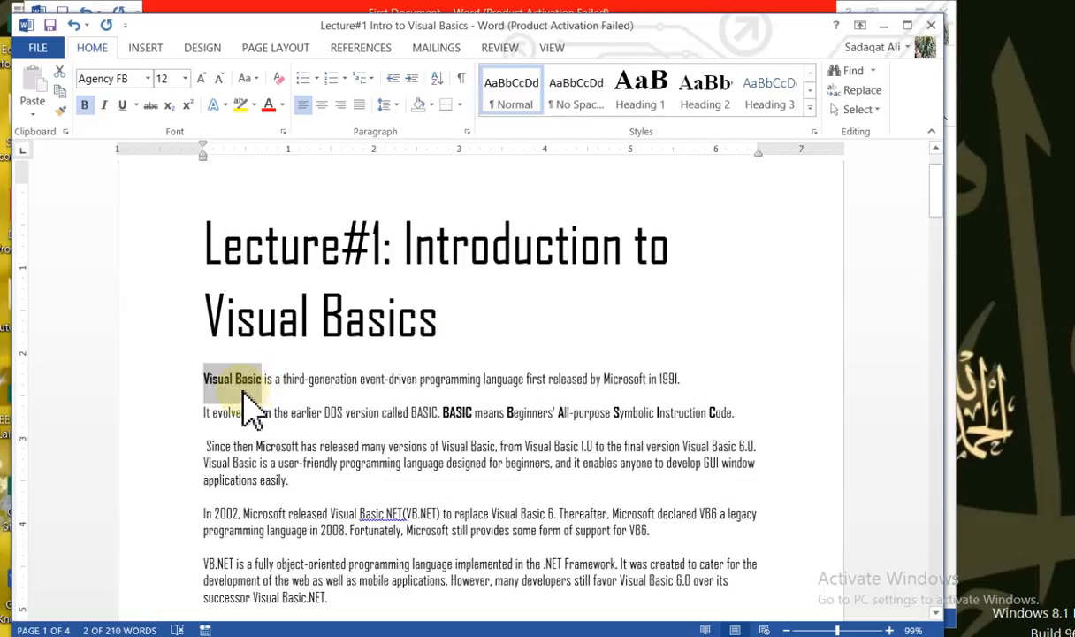
Make "It evolved" at the start of the second paragraph bold and deselect it
click(202, 416)
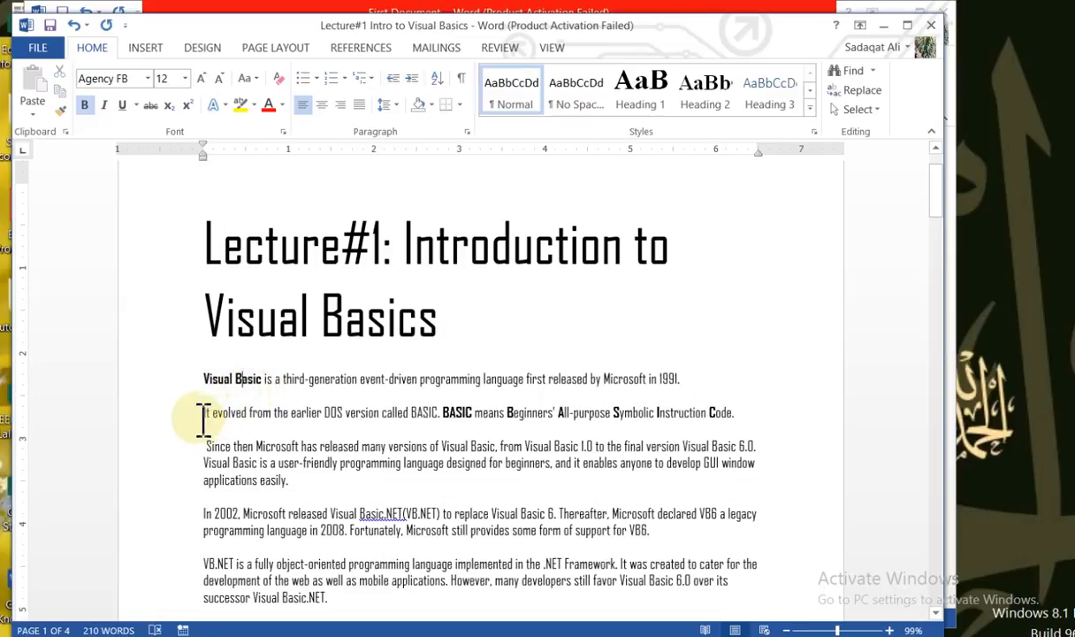
drag(242, 415, 252, 420)
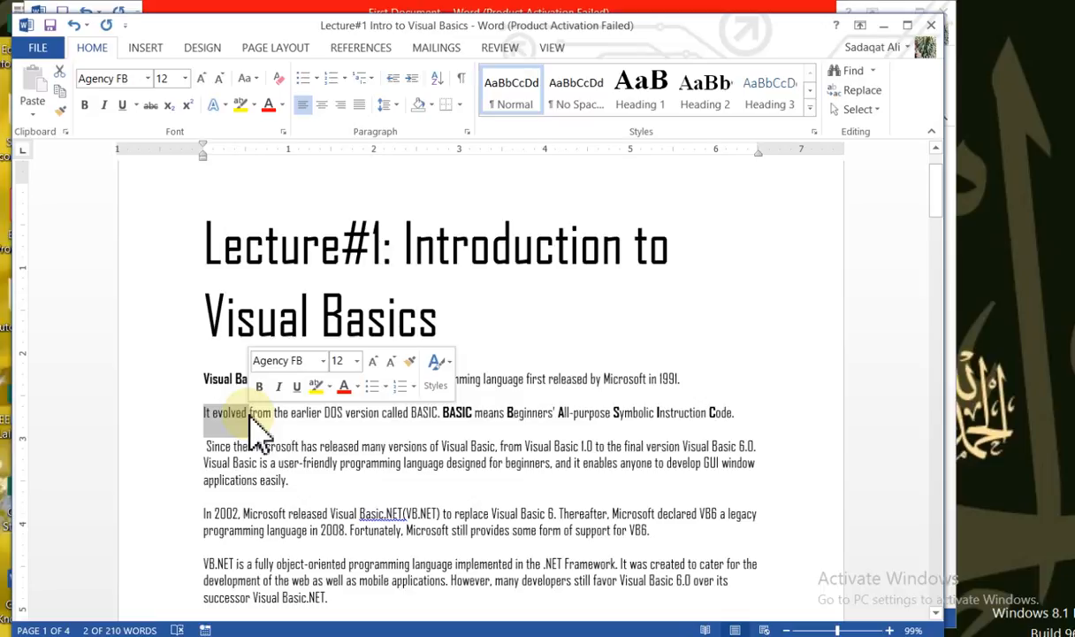
key(ctrl+b)
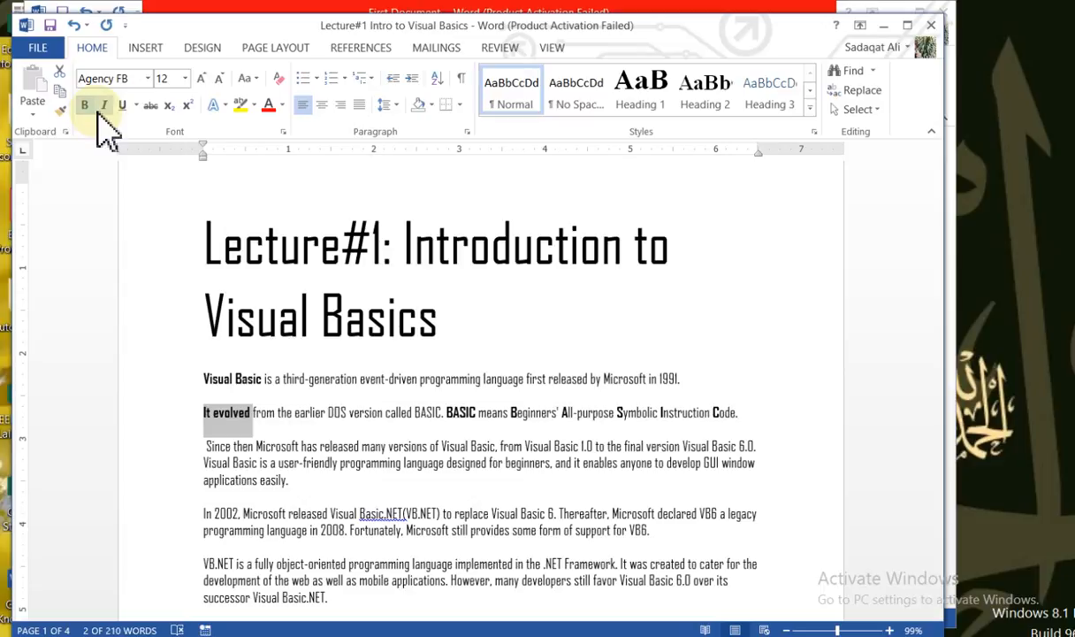
click(254, 412)
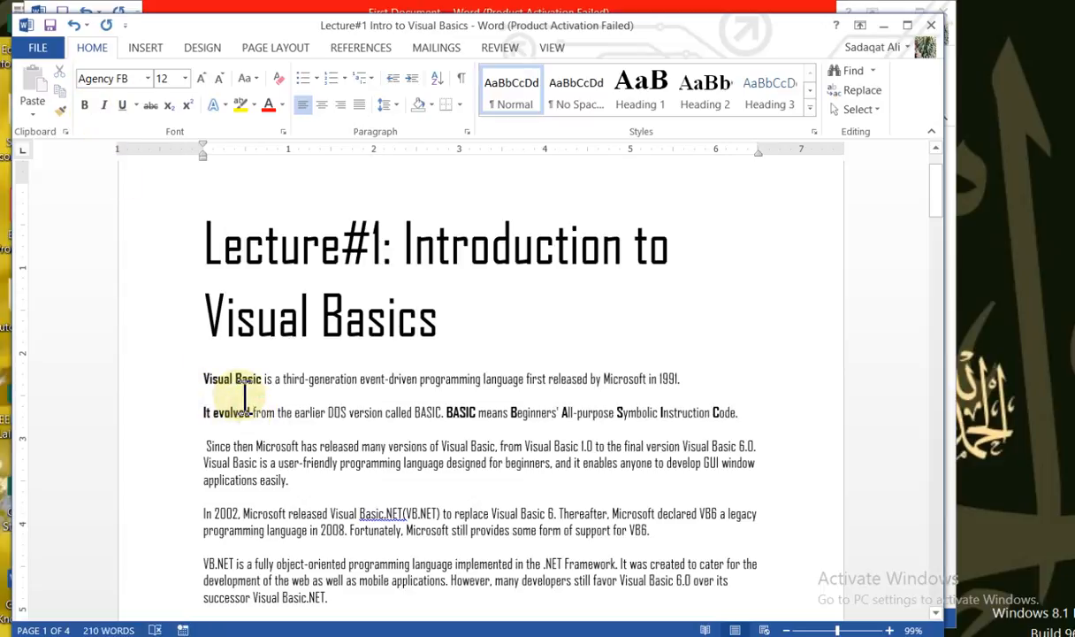
Remove the bold formatting from "It evolved" in the second paragraph and deselect it
click(206, 419)
drag(206, 419, 252, 416)
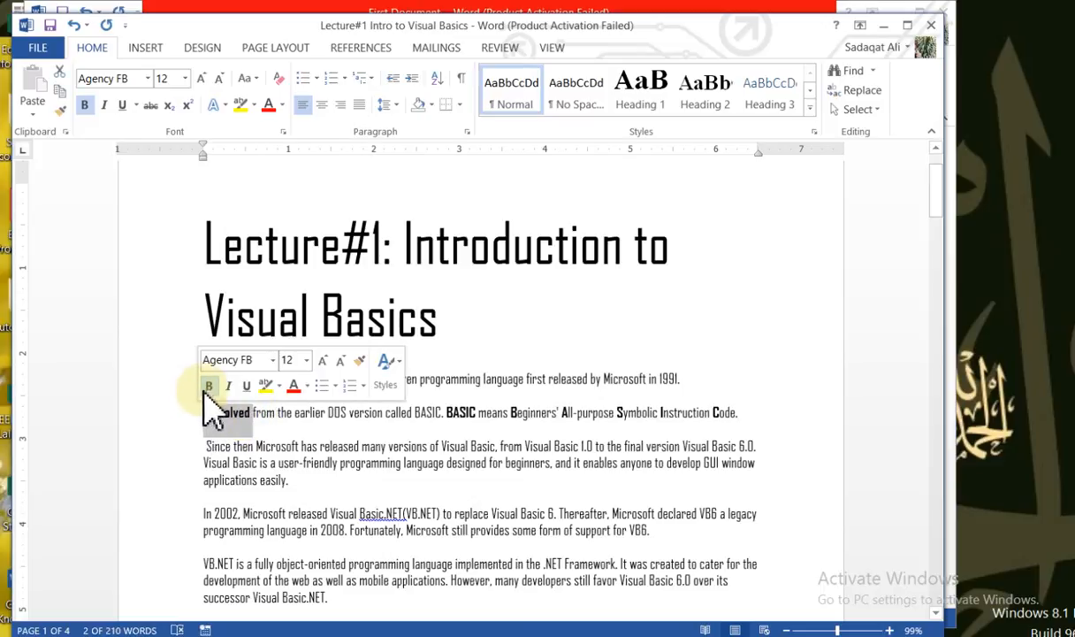
click(84, 105)
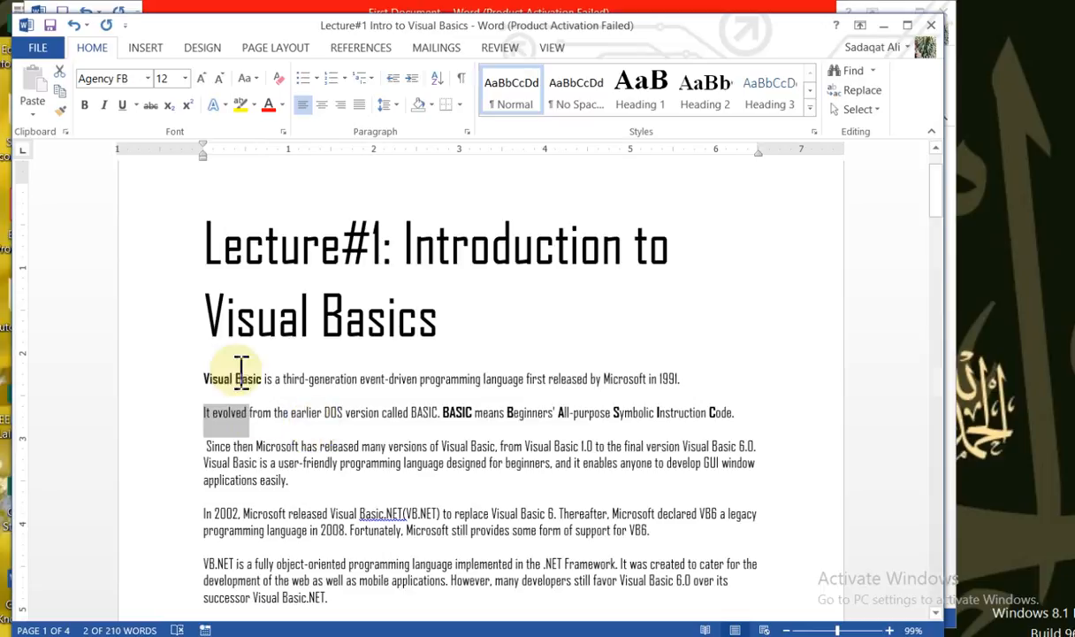
click(241, 413)
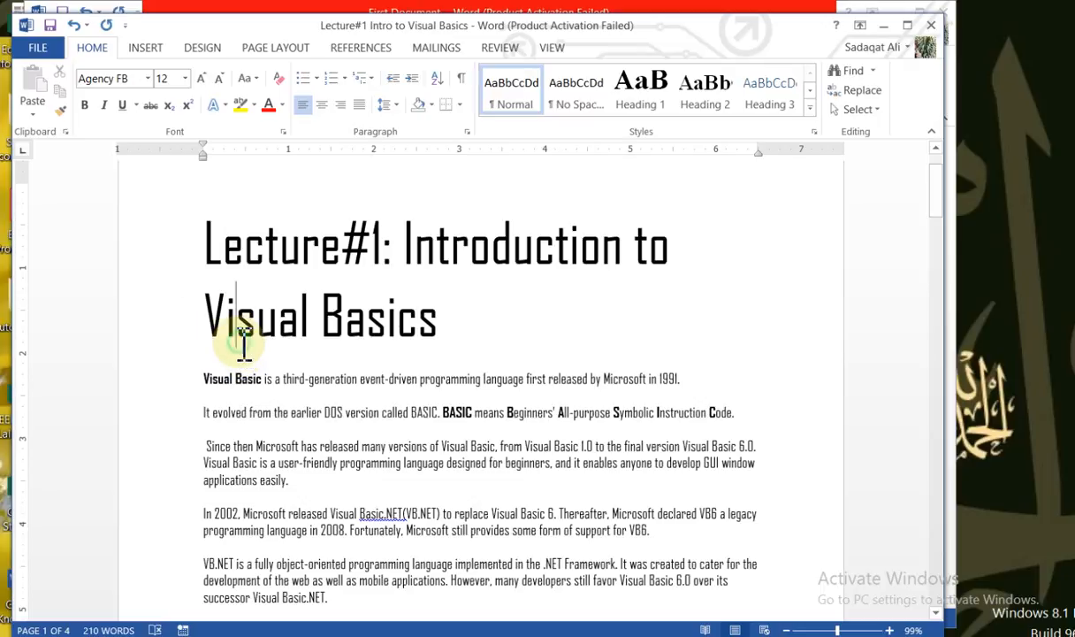
Italicize "event-driven programming" in the first paragraph and deselect it
double_click(241, 341)
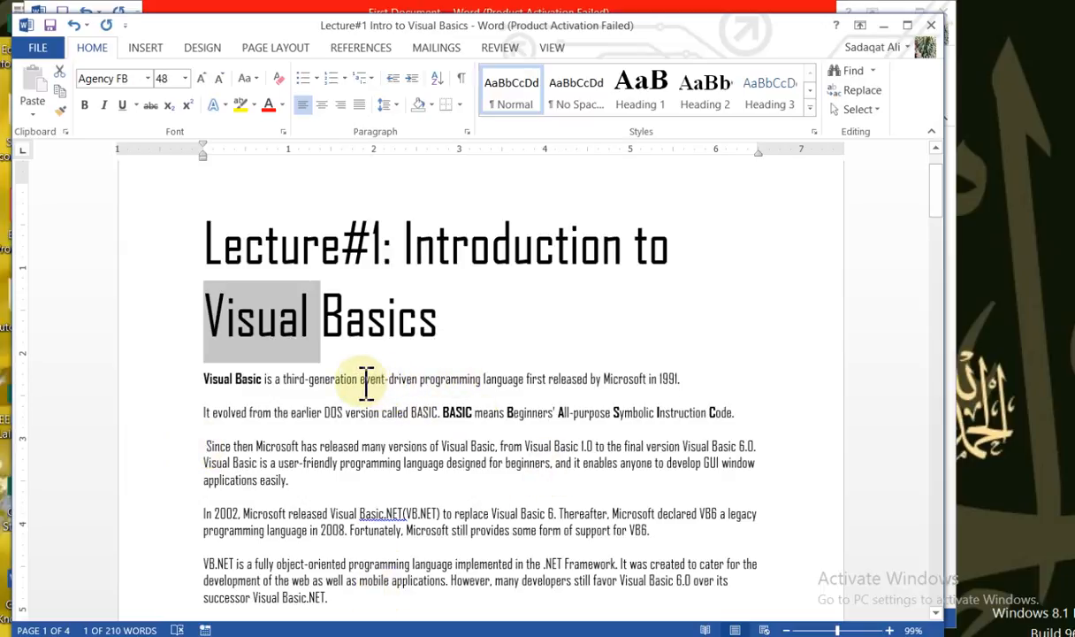
drag(362, 388, 476, 393)
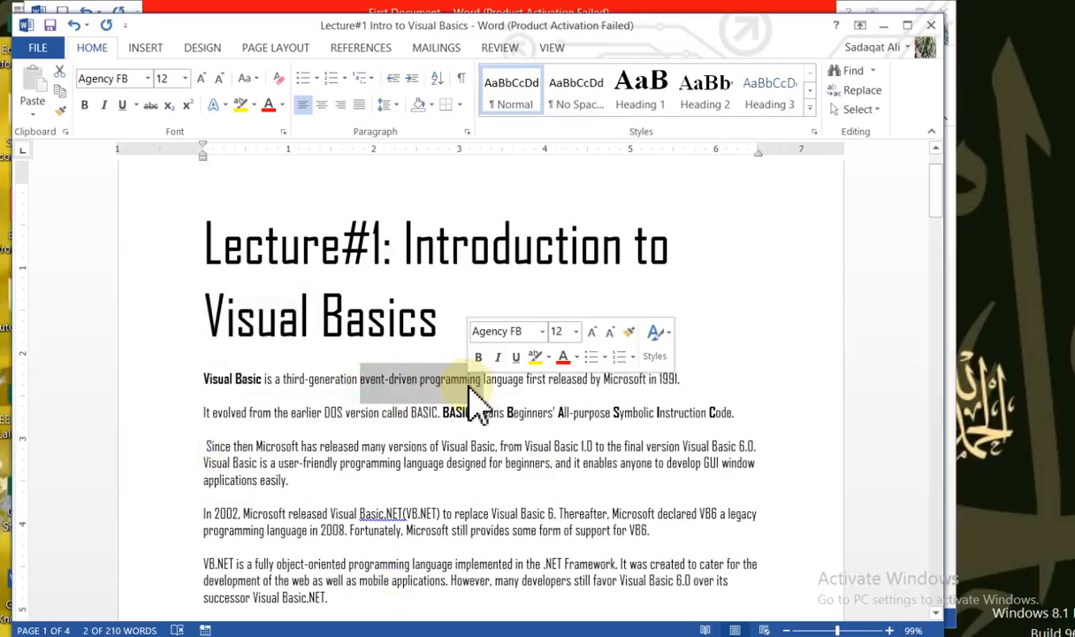
click(103, 106)
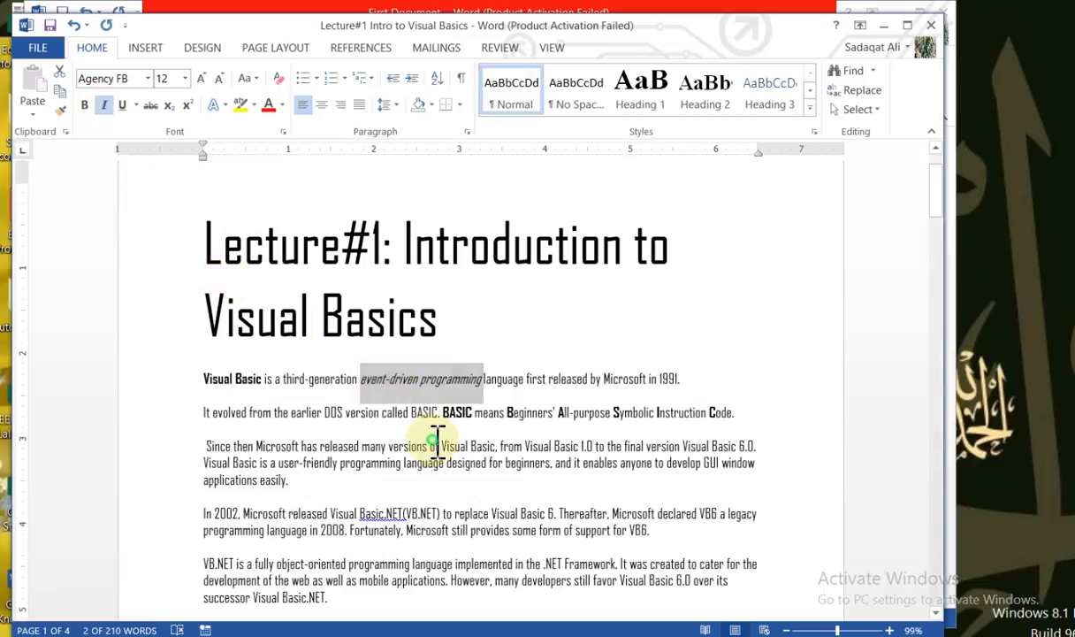
click(409, 416)
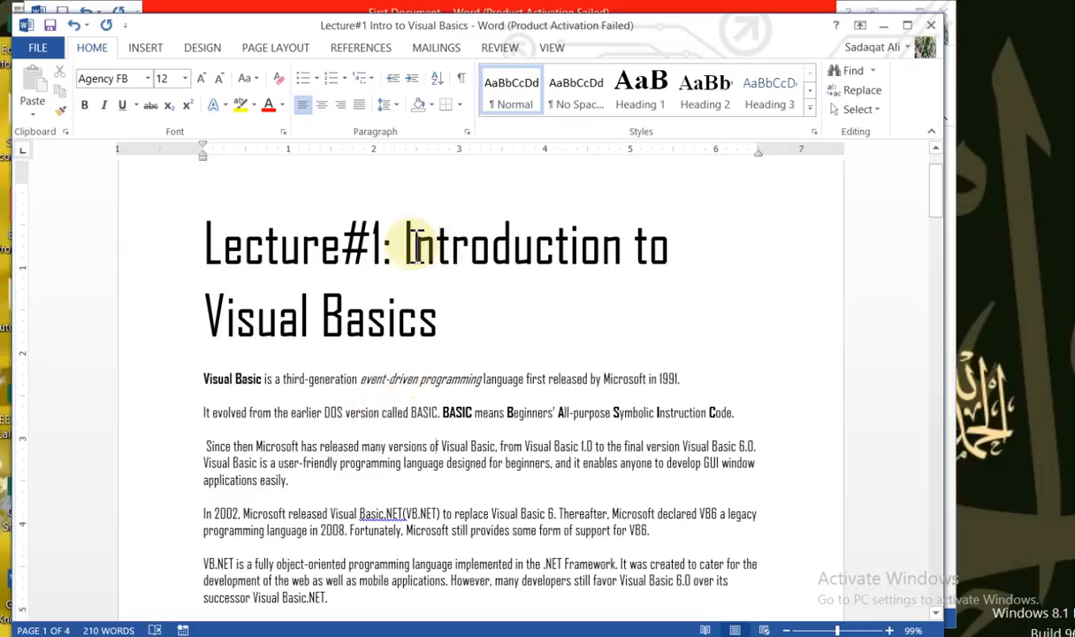
Italicize the word "Introduction" in the heading and deselect it
drag(409, 245, 621, 265)
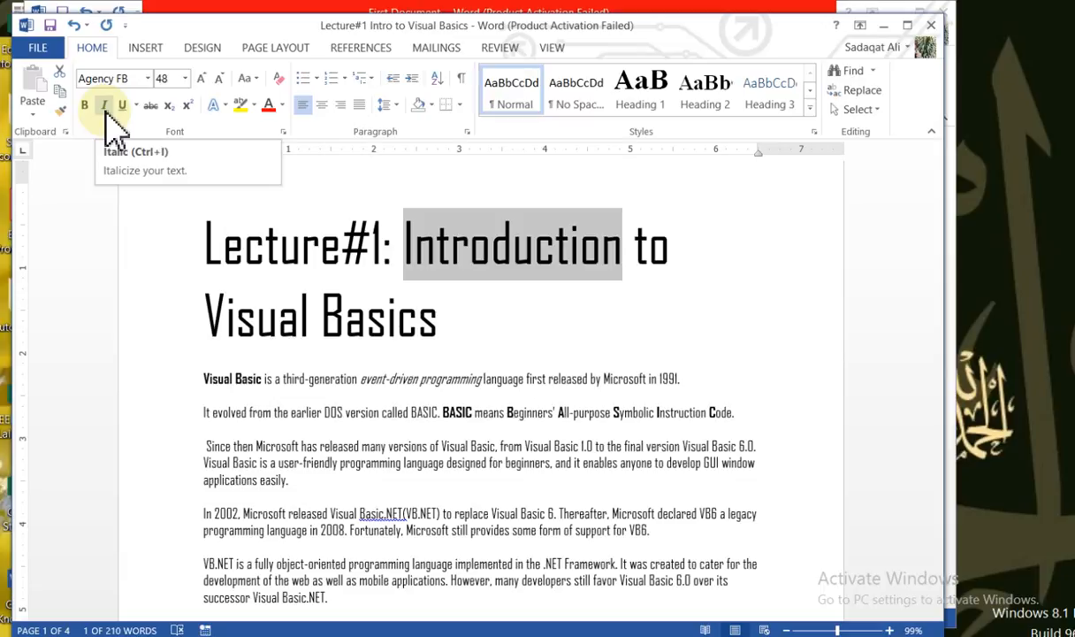
click(105, 107)
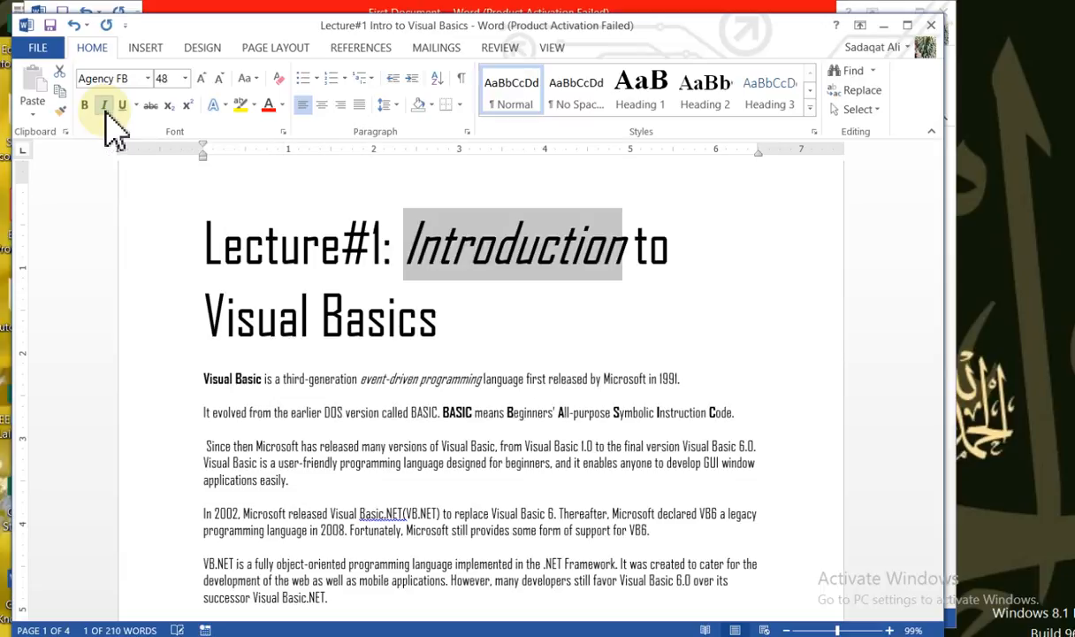
click(521, 310)
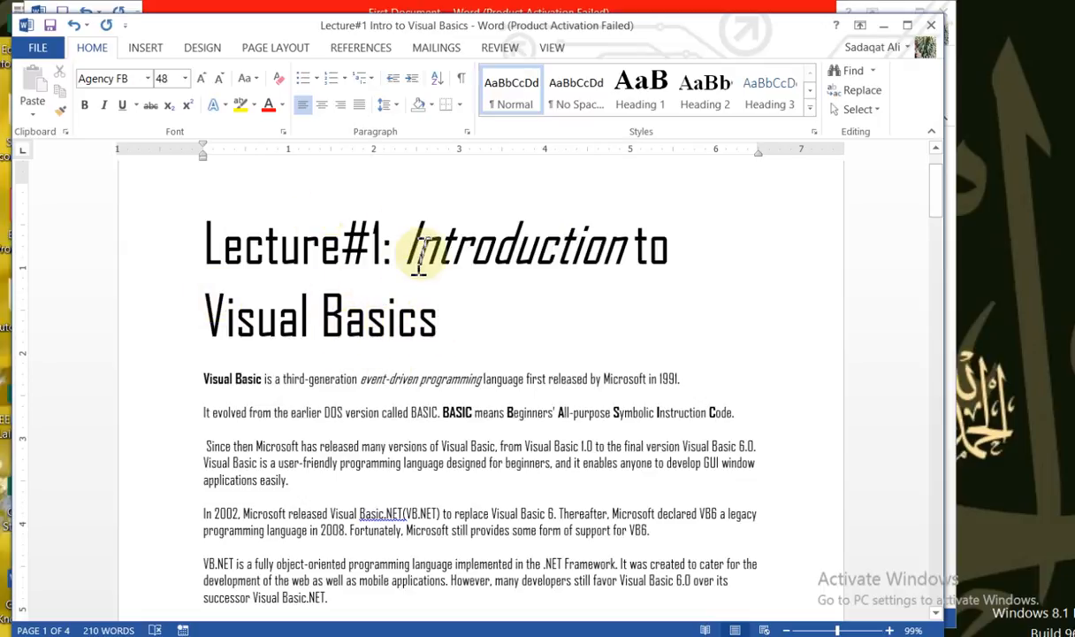
drag(412, 252, 622, 279)
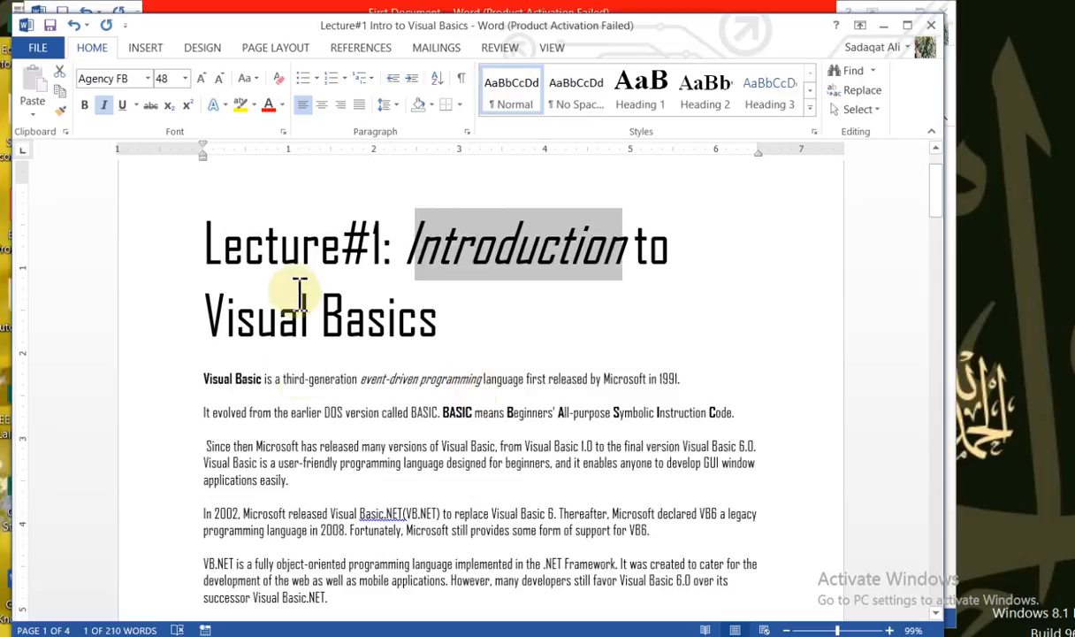
click(159, 261)
click(218, 305)
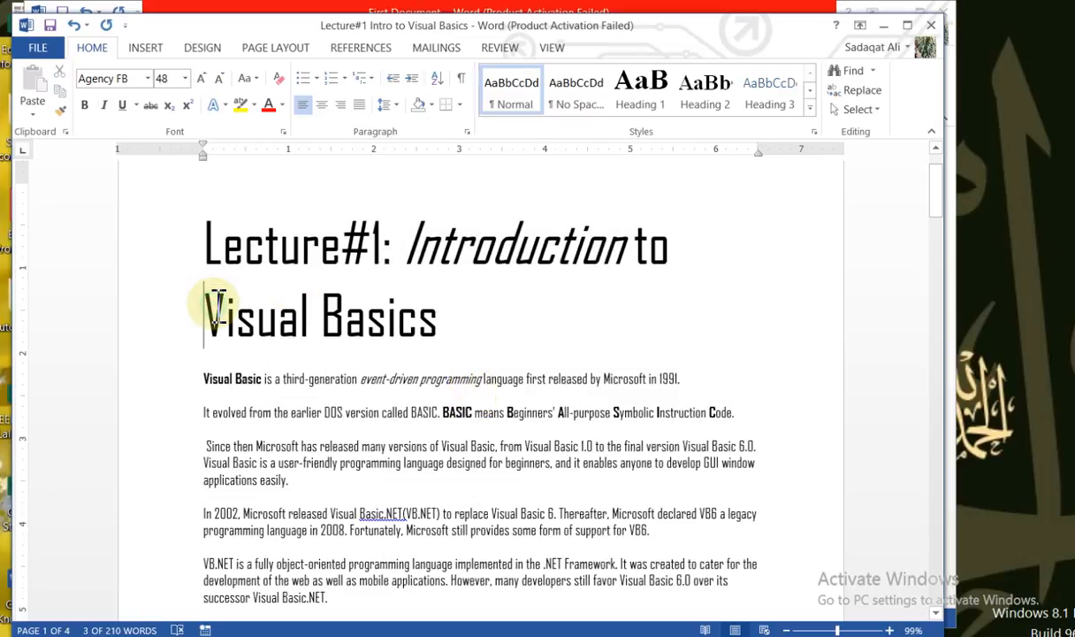
Underline "Lecture#1:" in the heading with a single line, leaving the other underline styles unapplied
drag(208, 228, 398, 221)
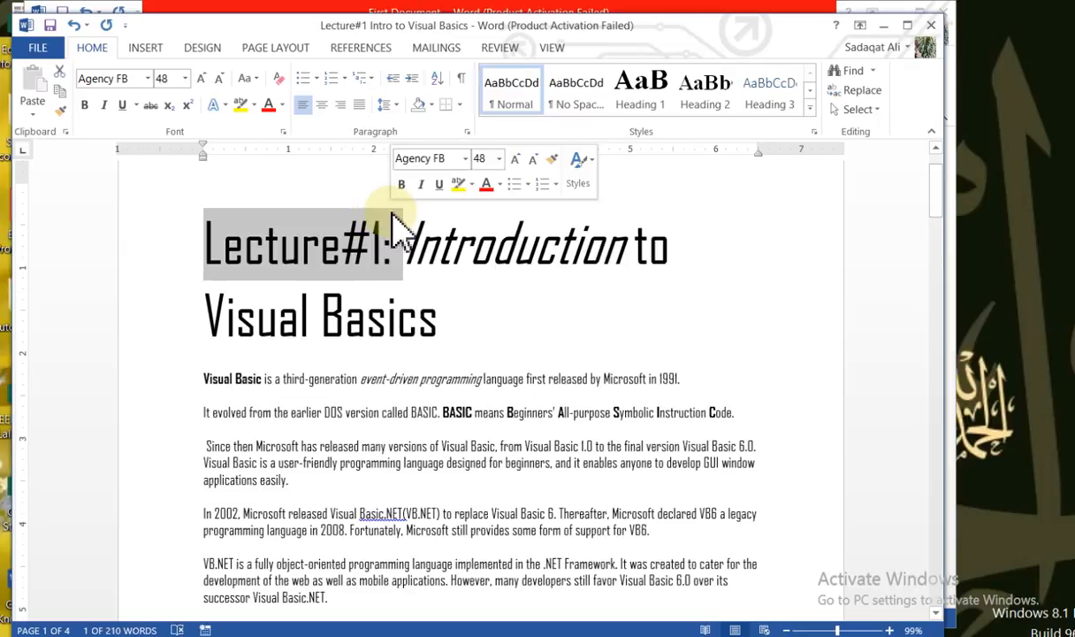
click(123, 106)
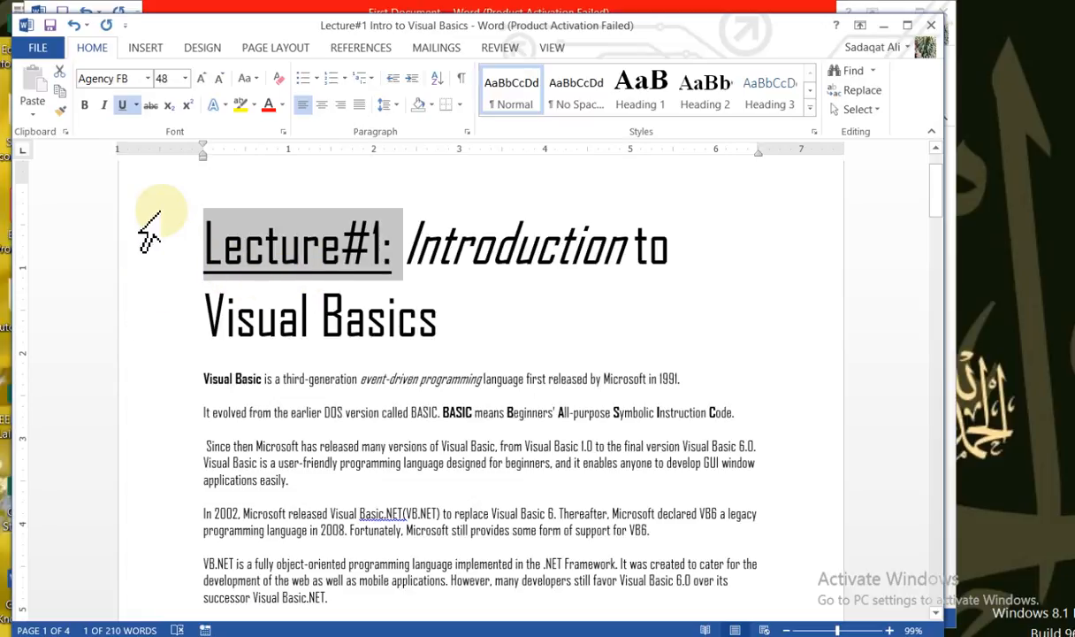
click(137, 106)
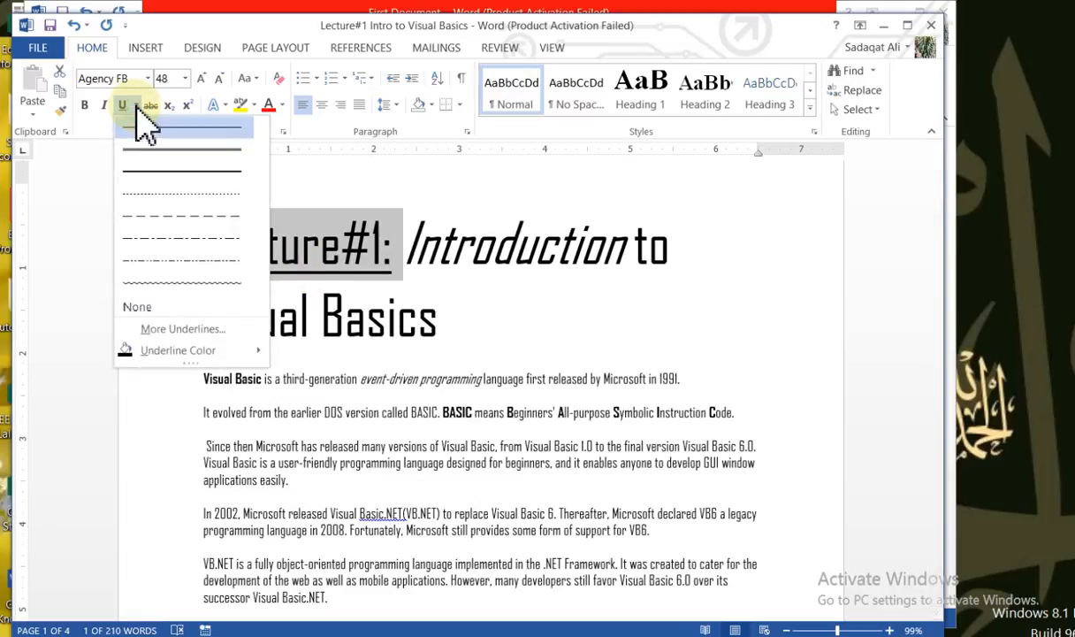
key(Escape)
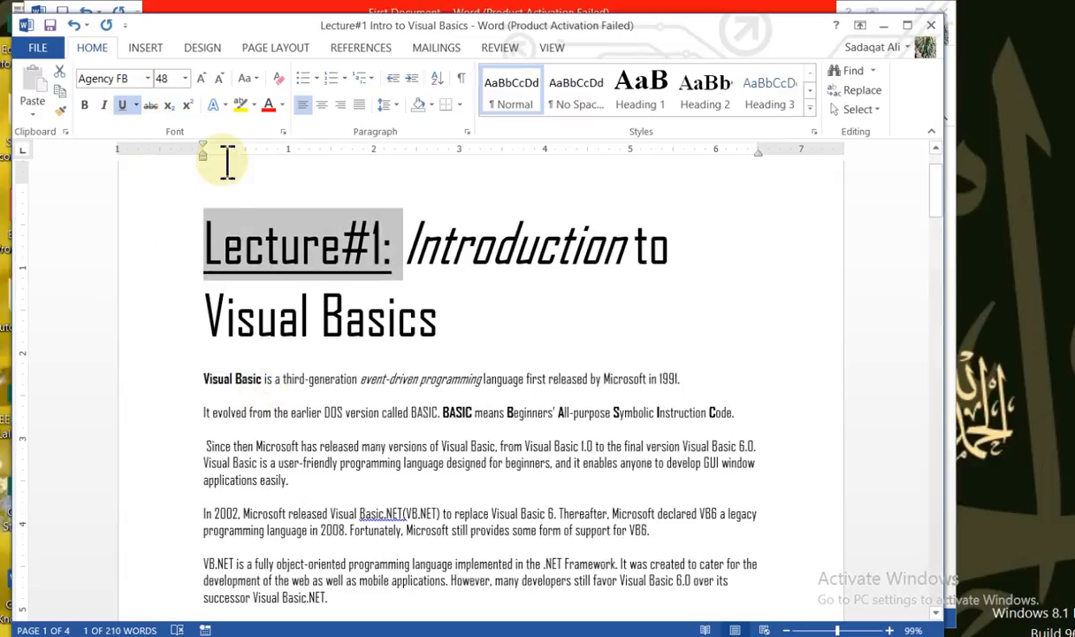
Change the underline color of "Lecture#1:" in the heading to dark gold and deselect the text
click(228, 252)
drag(206, 239, 414, 239)
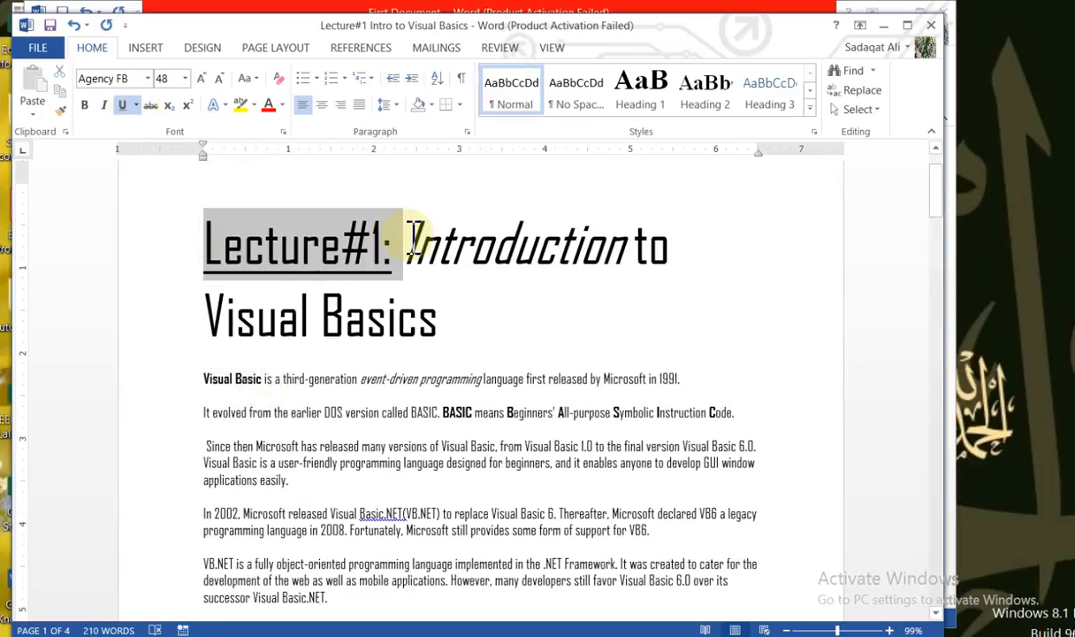
click(136, 105)
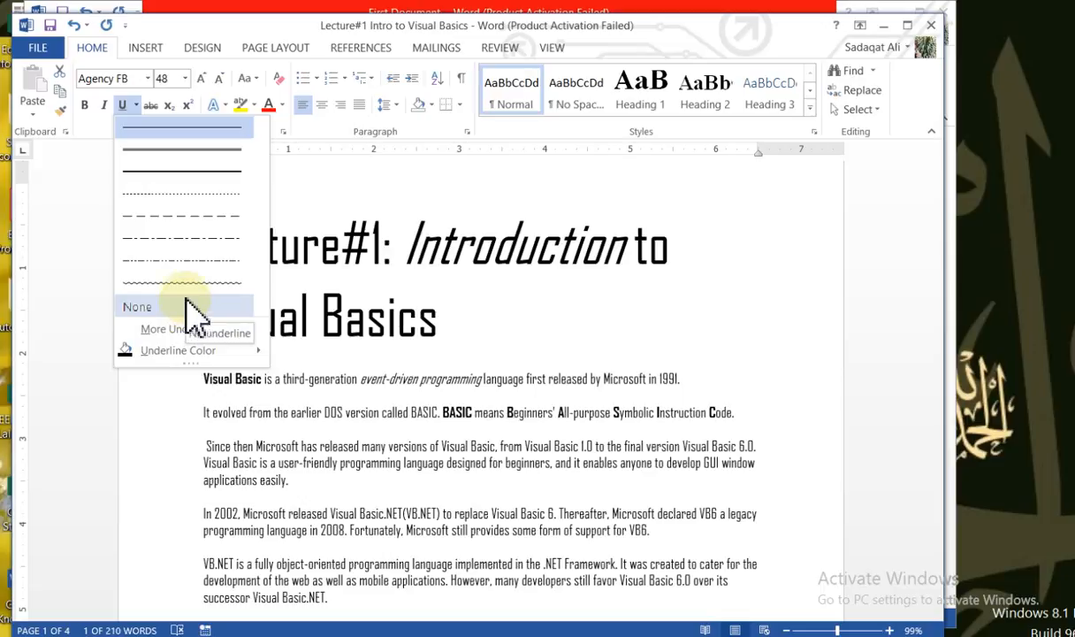
mouse_move(256, 352)
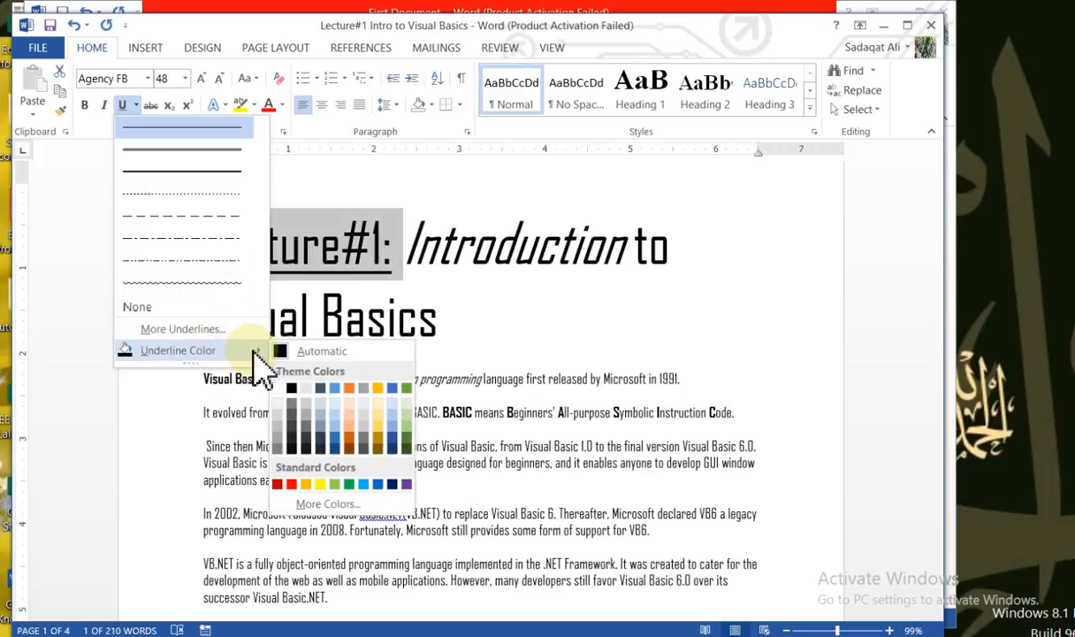
click(379, 449)
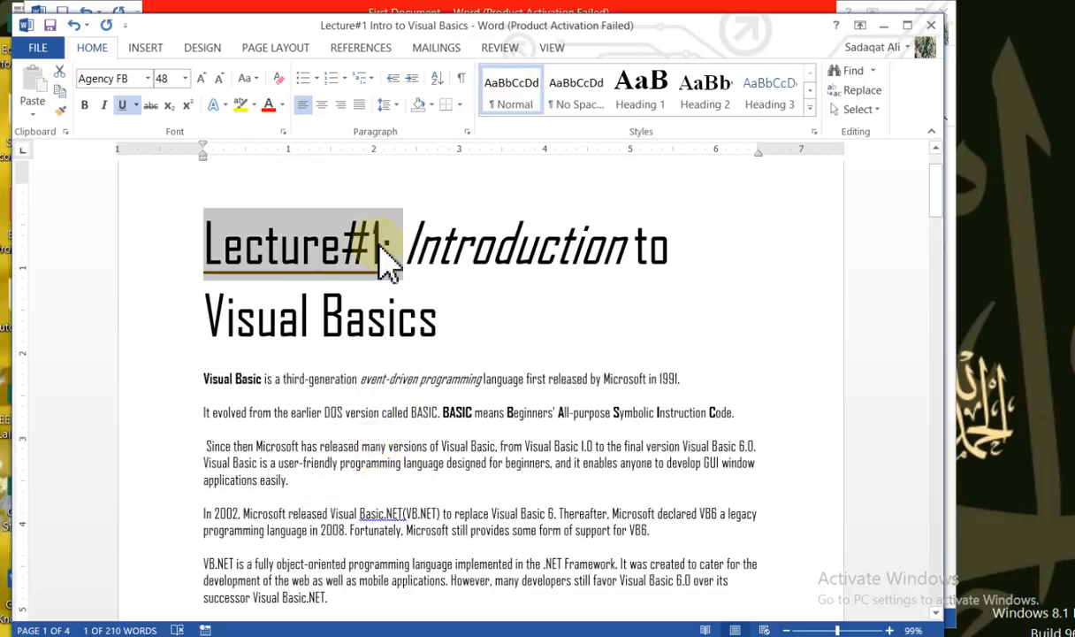
click(283, 286)
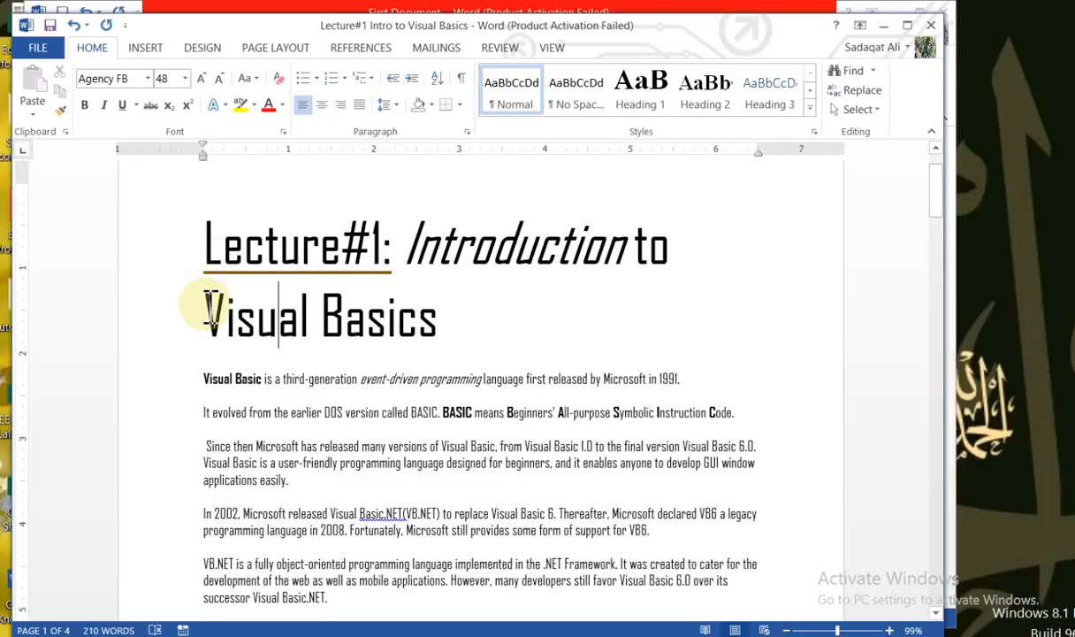
Apply strikethrough to "Visual Basics" in the heading and deselect it
drag(204, 305, 499, 320)
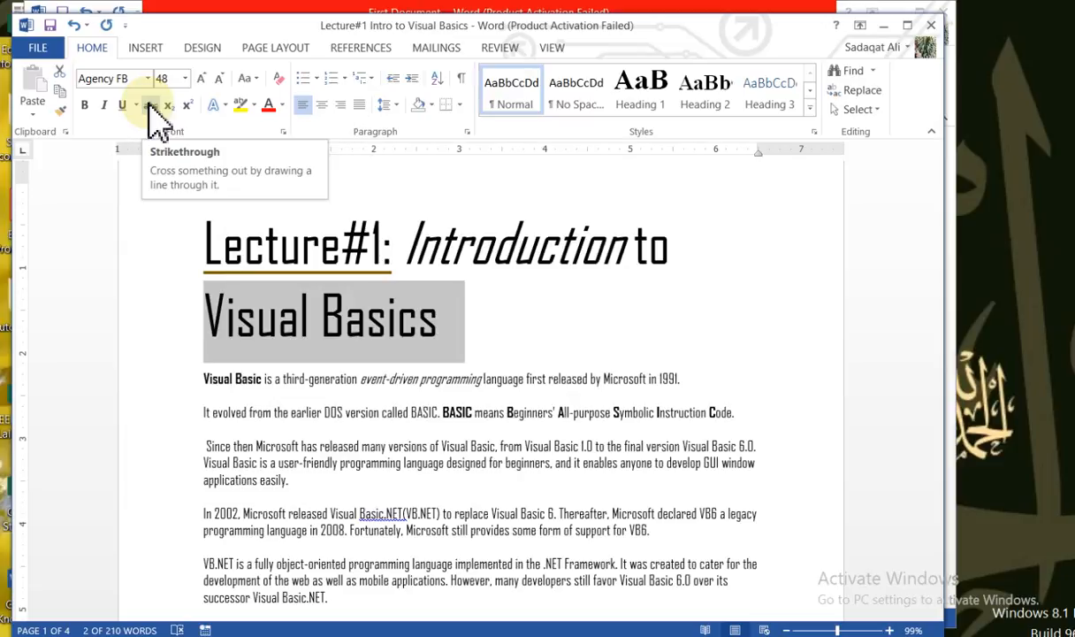
click(150, 106)
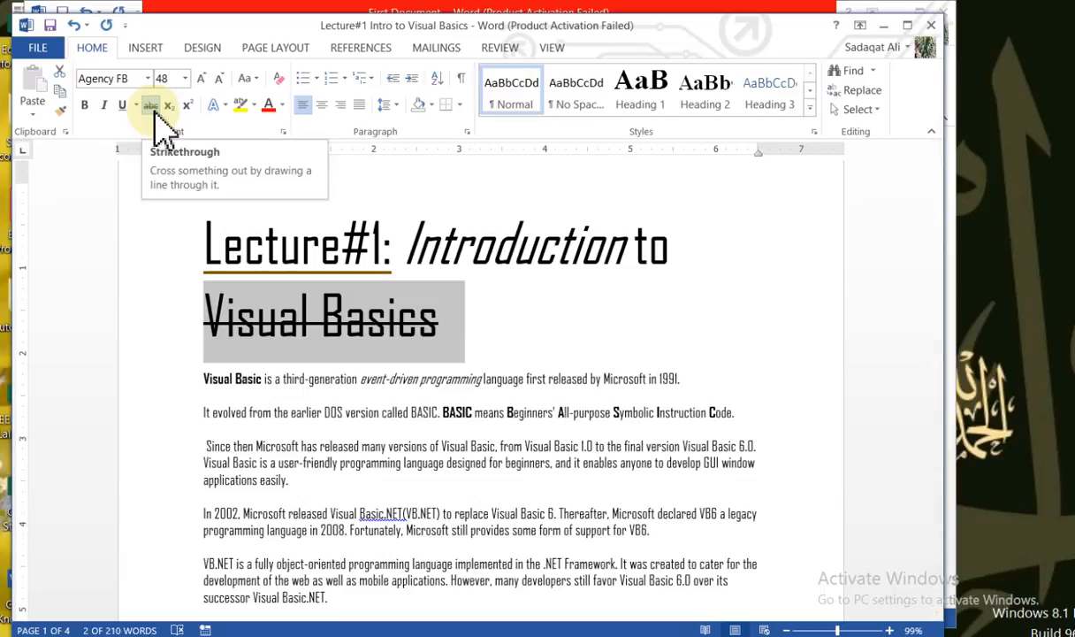
click(236, 377)
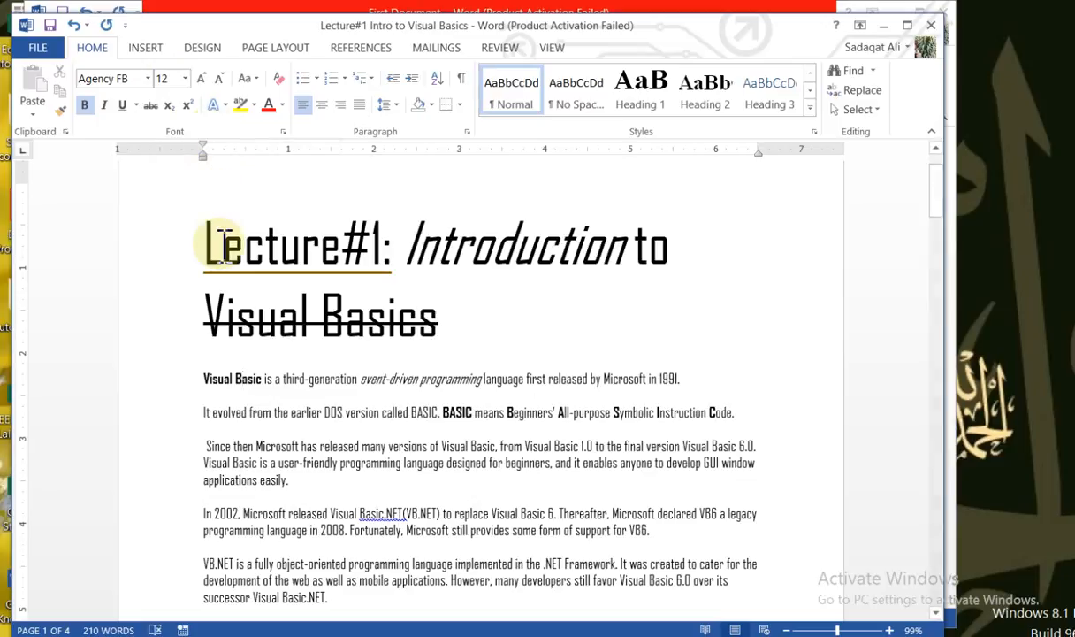
Increase the font size of "Lecture#1:" in the heading in increments up to 100
drag(209, 241, 405, 270)
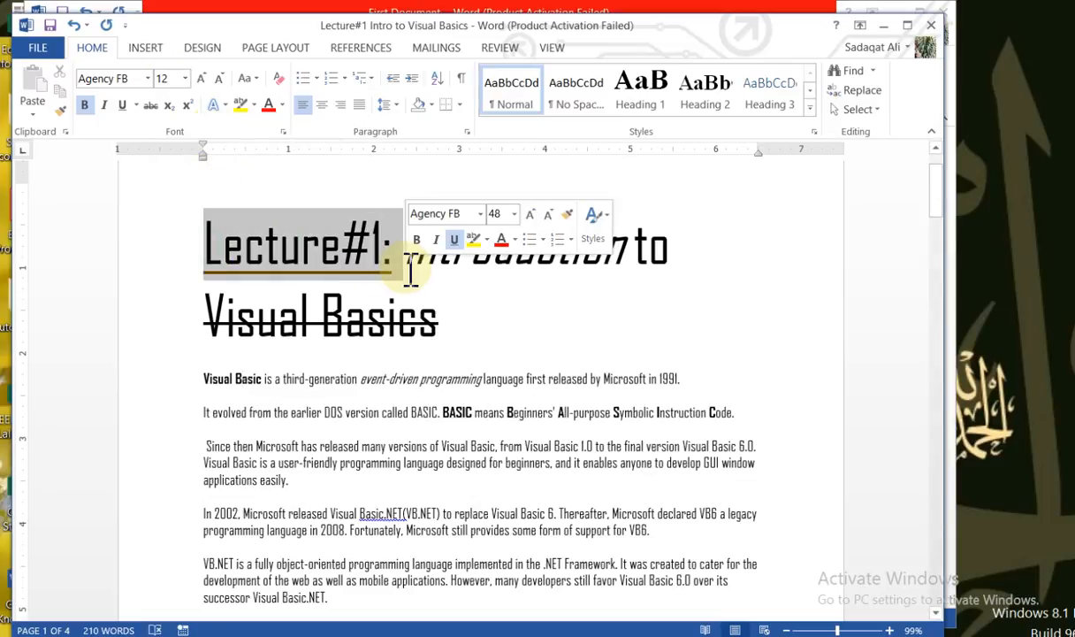
click(202, 78)
click(203, 79)
click(203, 78)
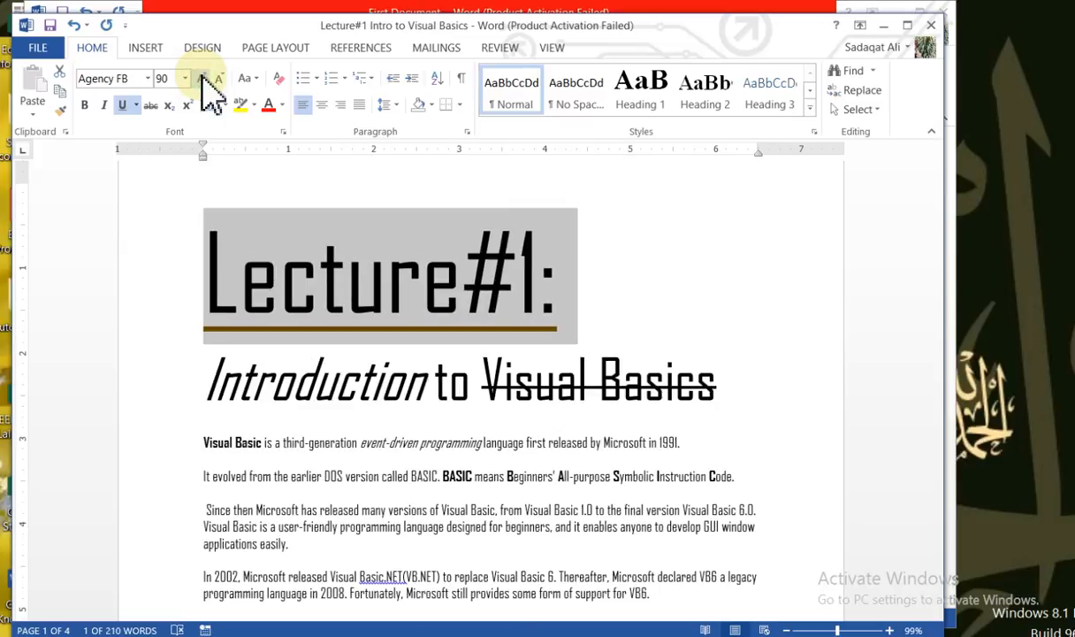
click(202, 79)
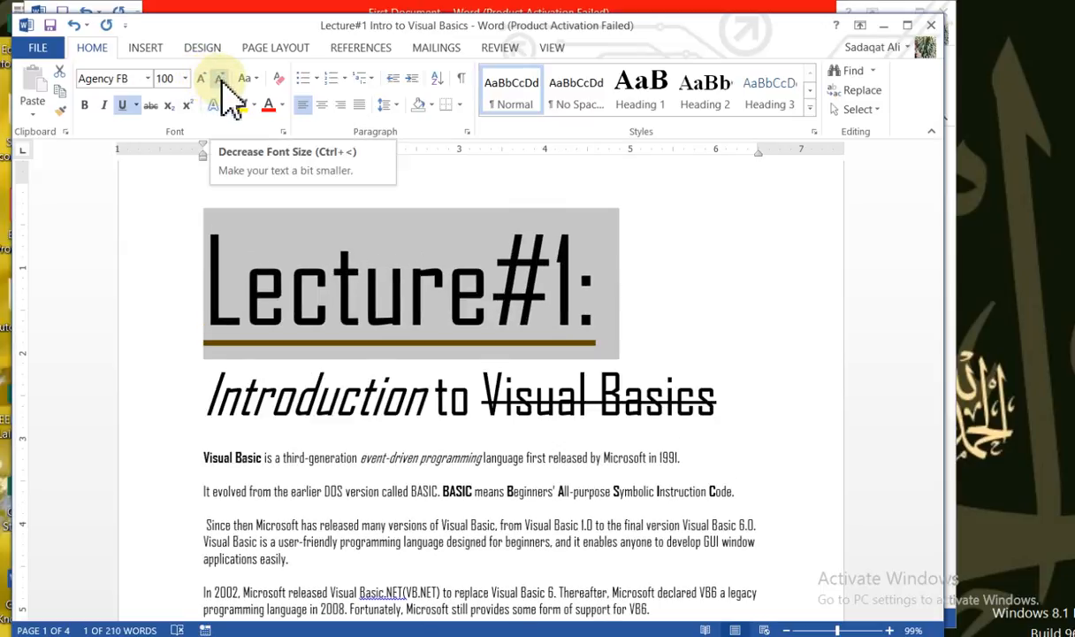
Decrease the font size of "Lecture#1:" in increments down to 36
click(222, 81)
click(222, 81)
click(223, 81)
click(223, 81)
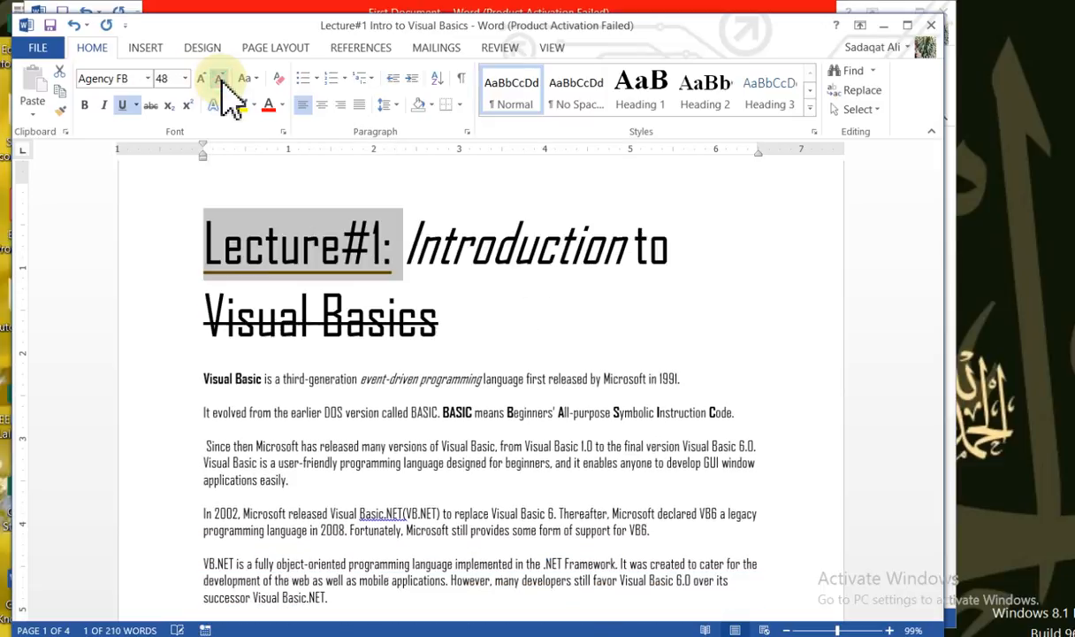
click(222, 81)
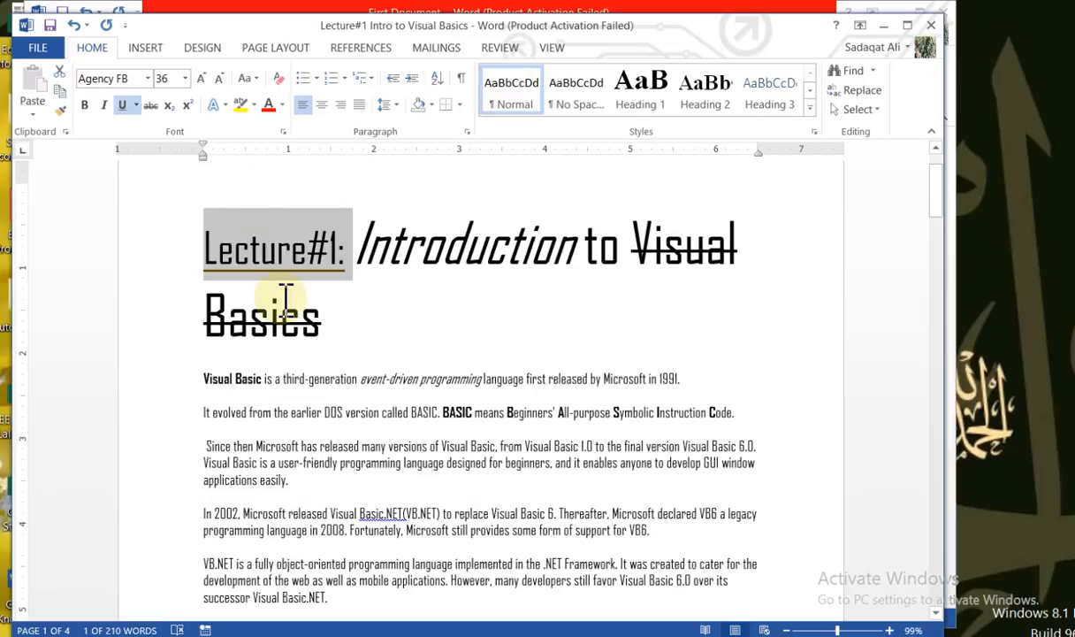
Apply sentence case to the first line of the heading and deselect it
click(180, 252)
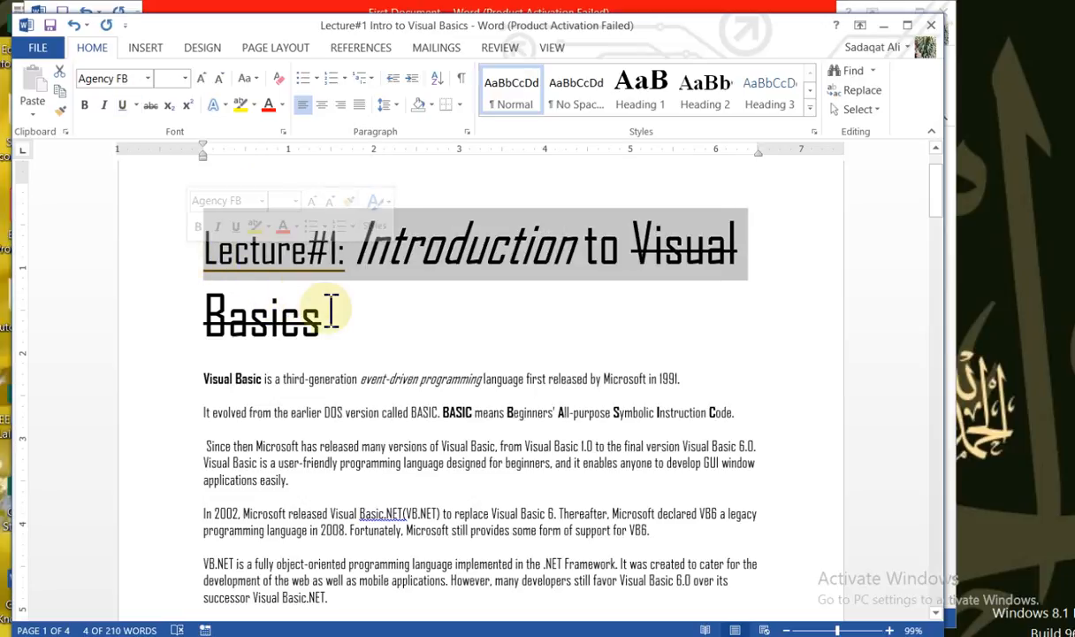
click(257, 79)
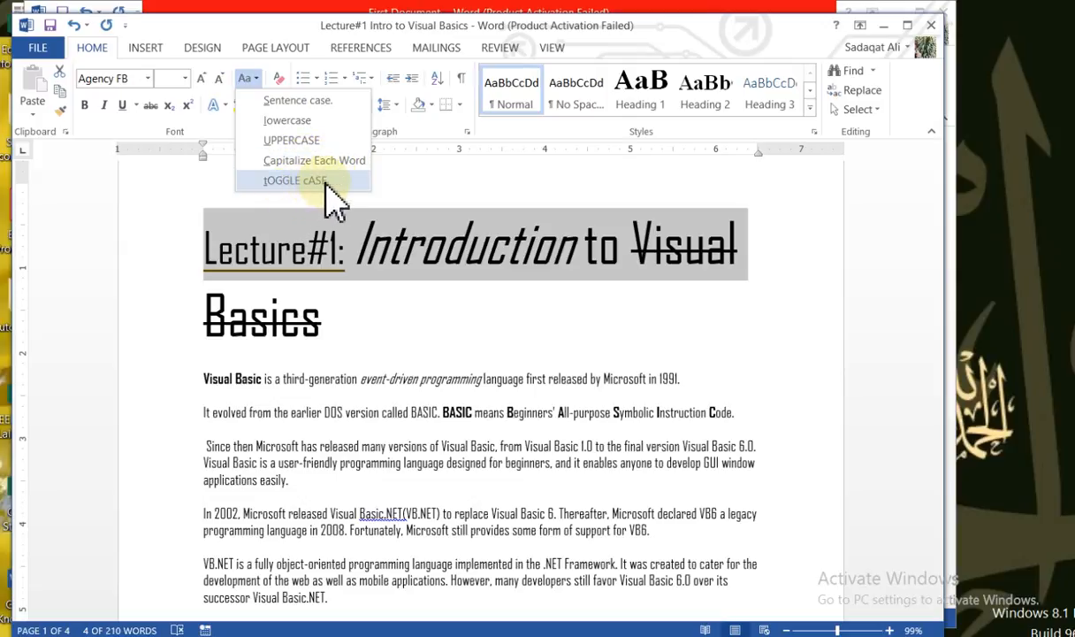
click(323, 104)
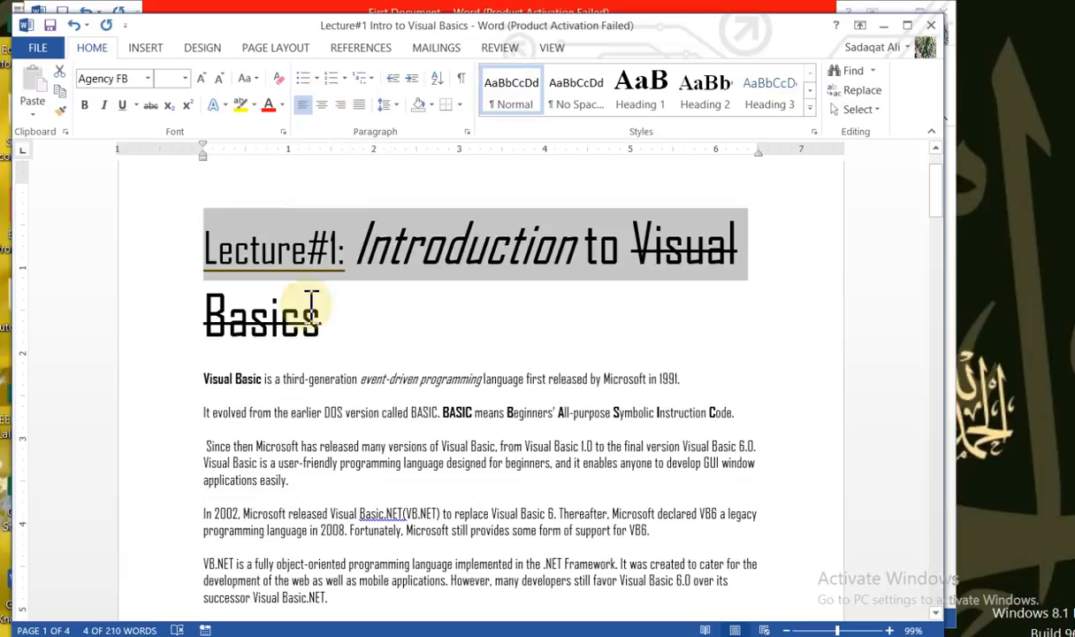
click(449, 343)
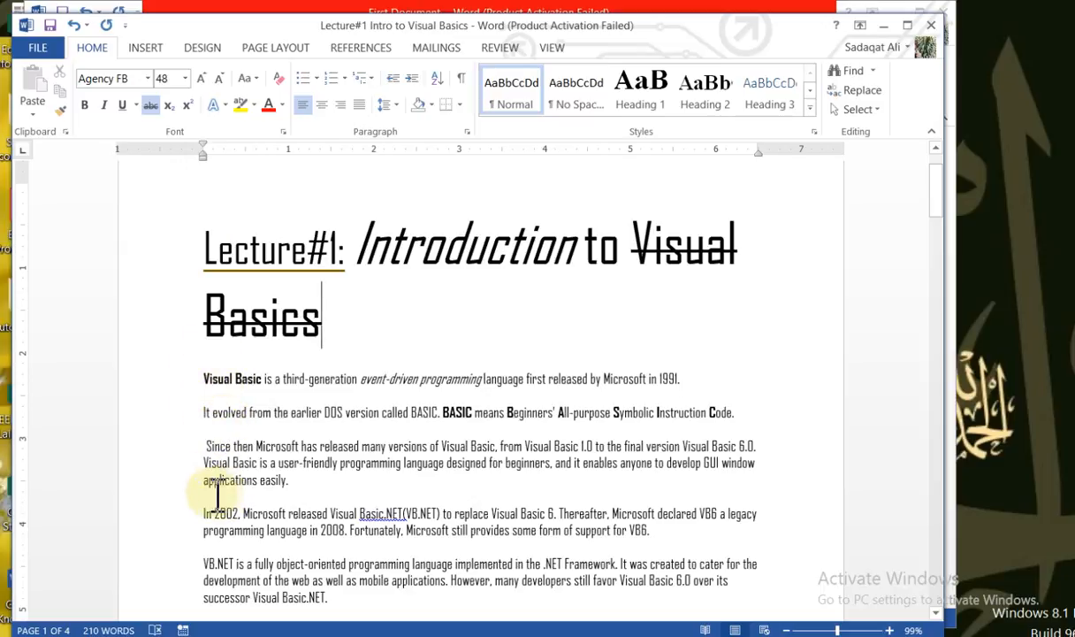
Apply lowercase to "applications easily." at the end of the third paragraph
drag(205, 482, 305, 492)
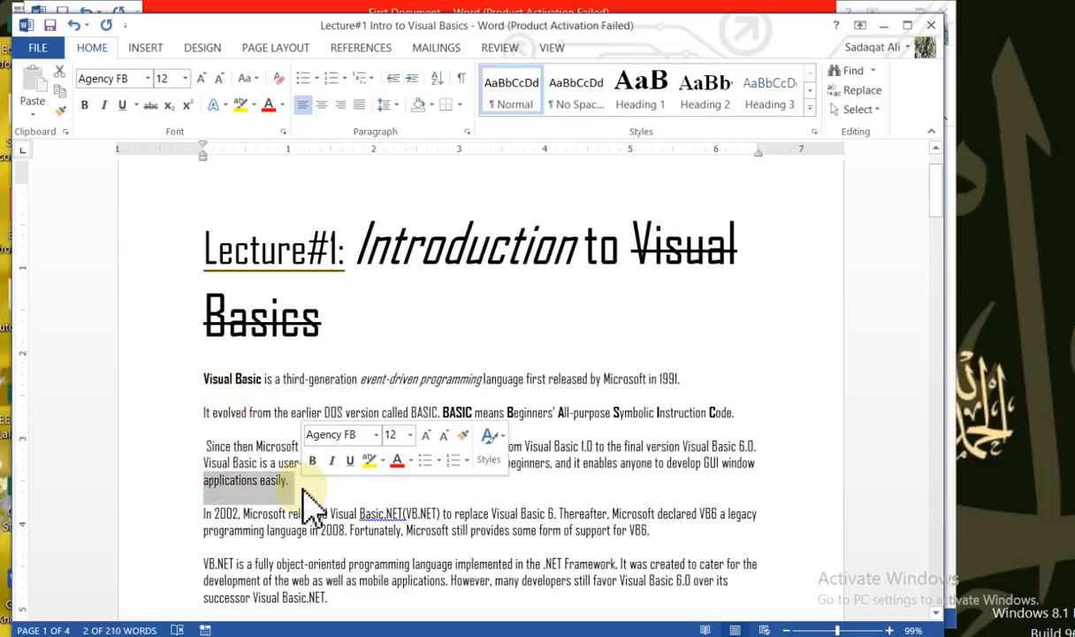
click(254, 79)
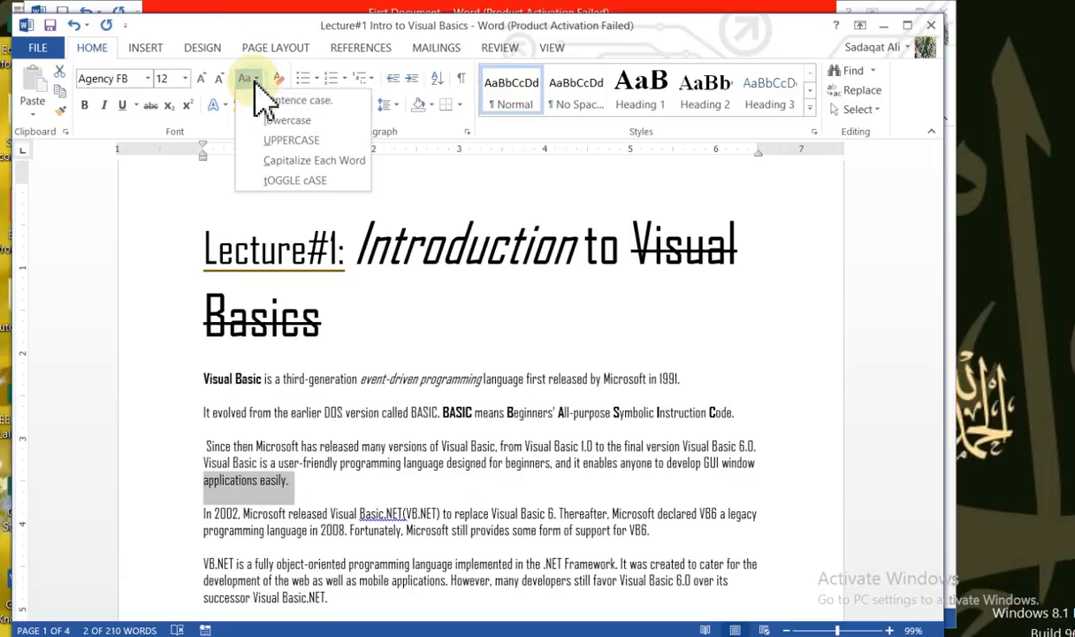
click(290, 121)
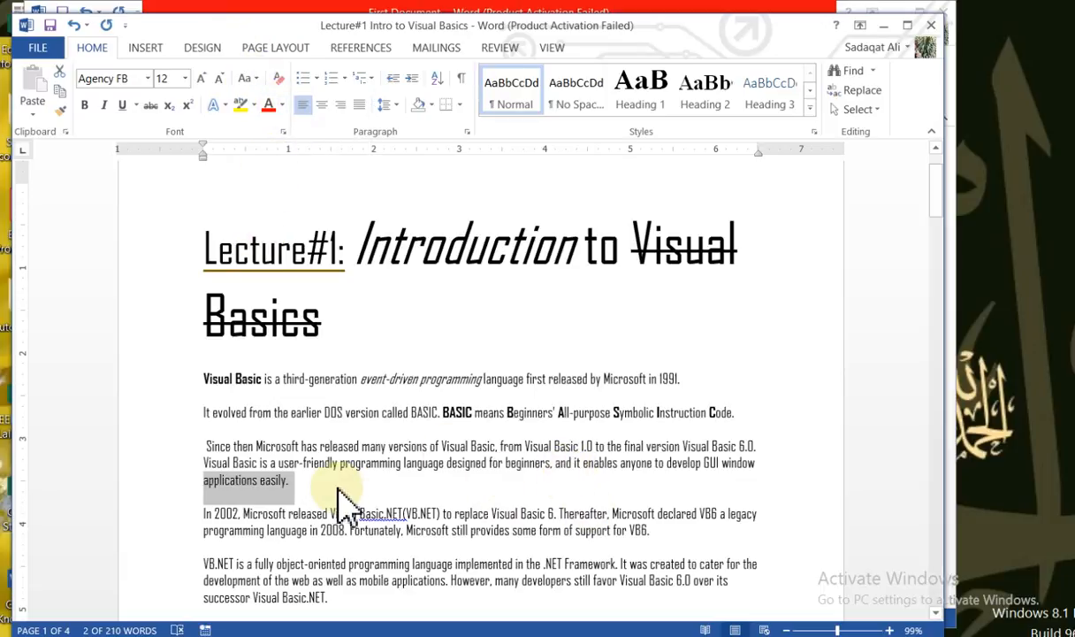
click(201, 407)
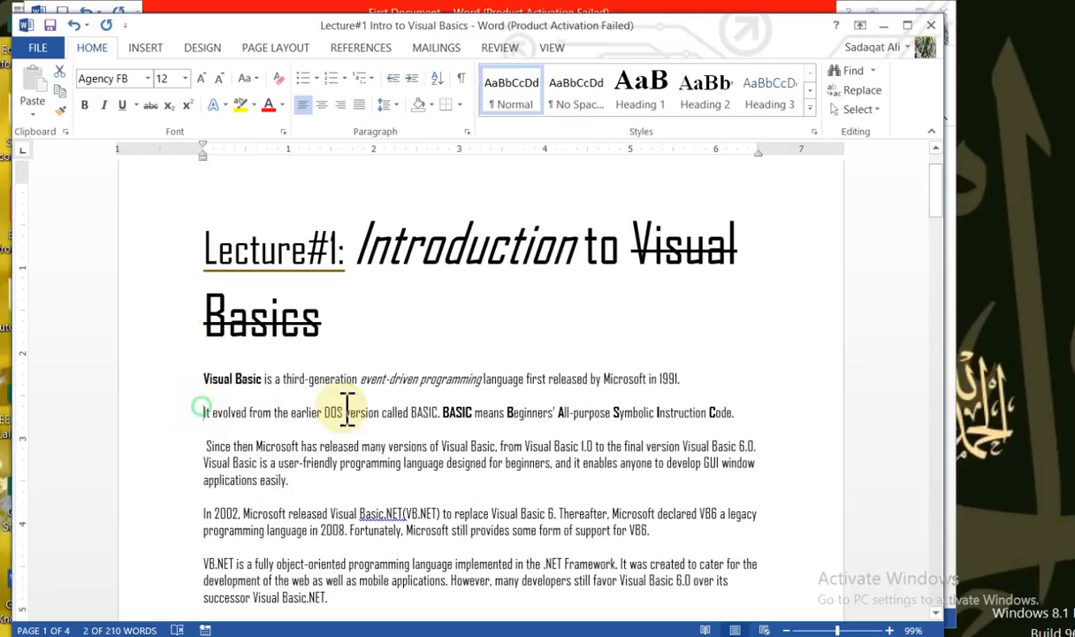
shift+click(437, 412)
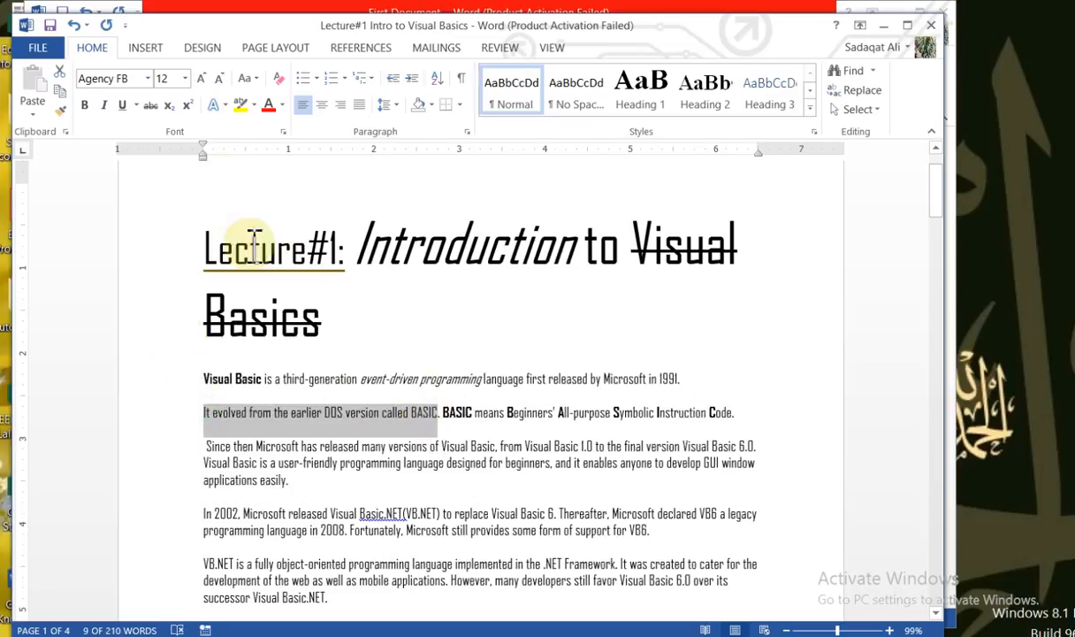
click(258, 82)
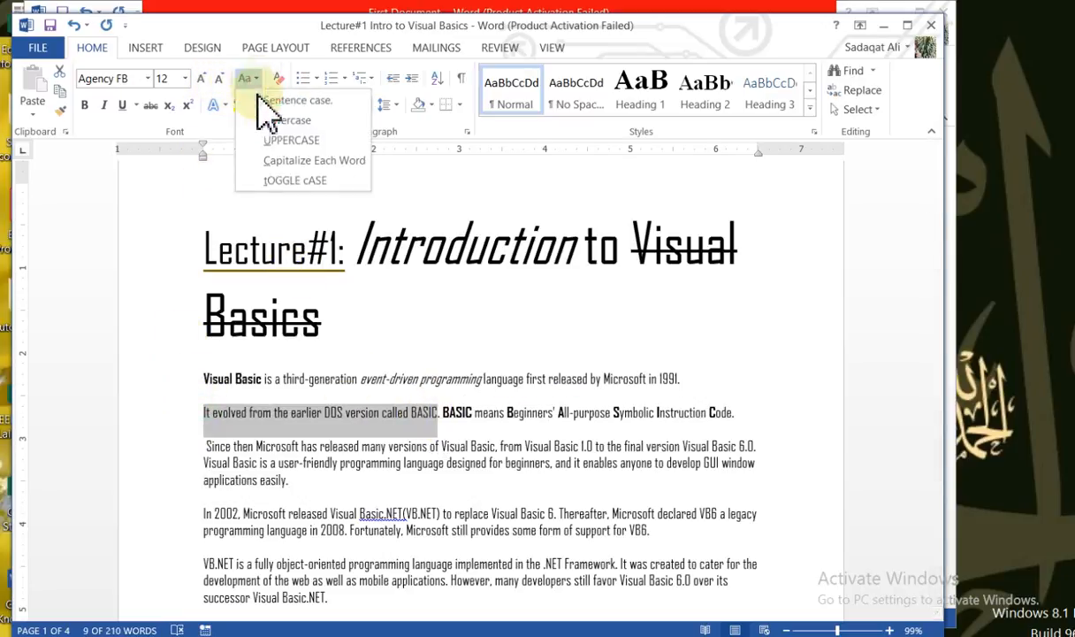
click(202, 247)
Convert "Lecture#1:" in the heading to lowercase
drag(202, 248, 354, 248)
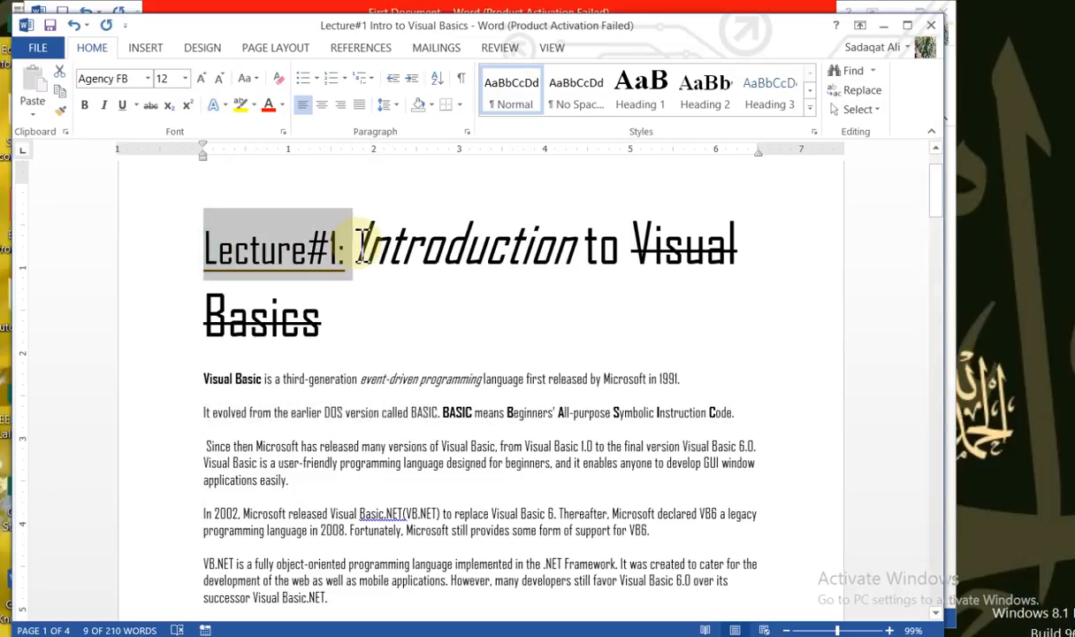
click(252, 80)
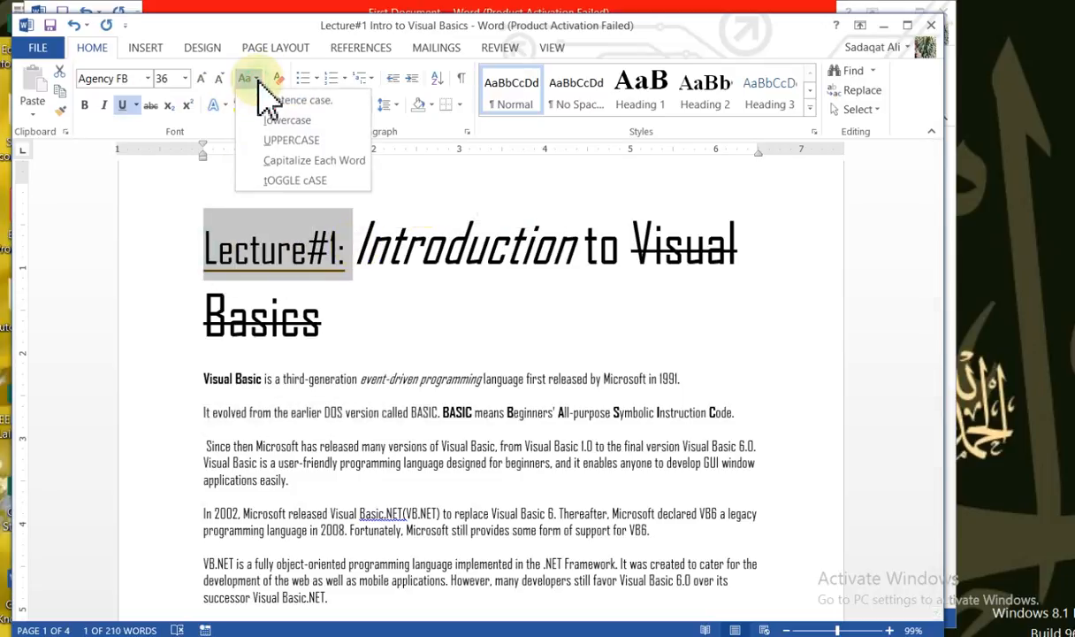
click(284, 124)
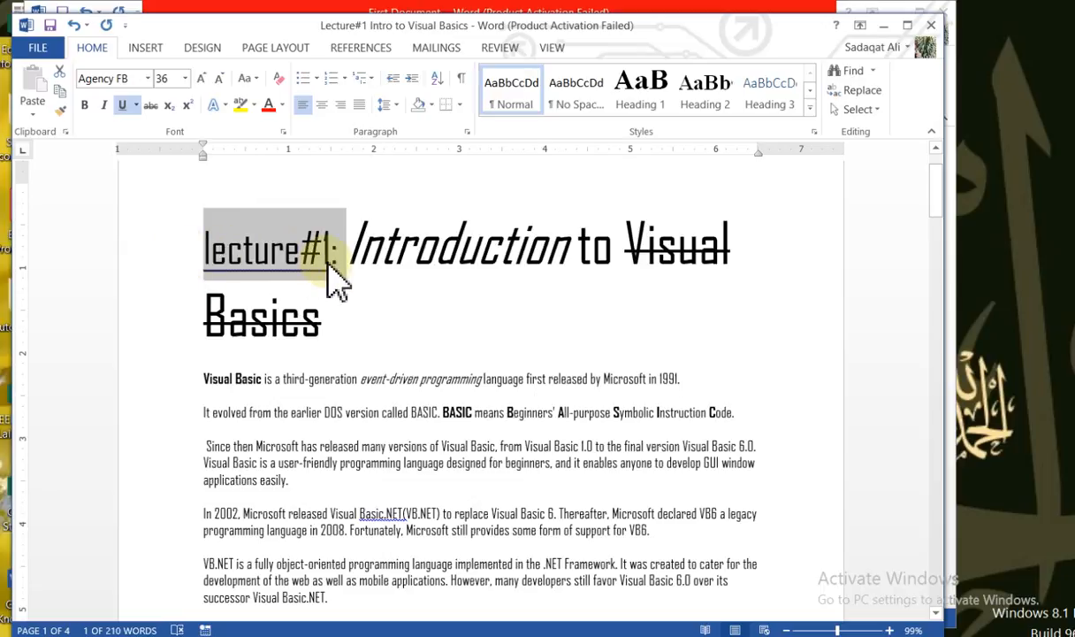
Convert "lecture#1:" in the heading to uppercase and deselect it
click(247, 79)
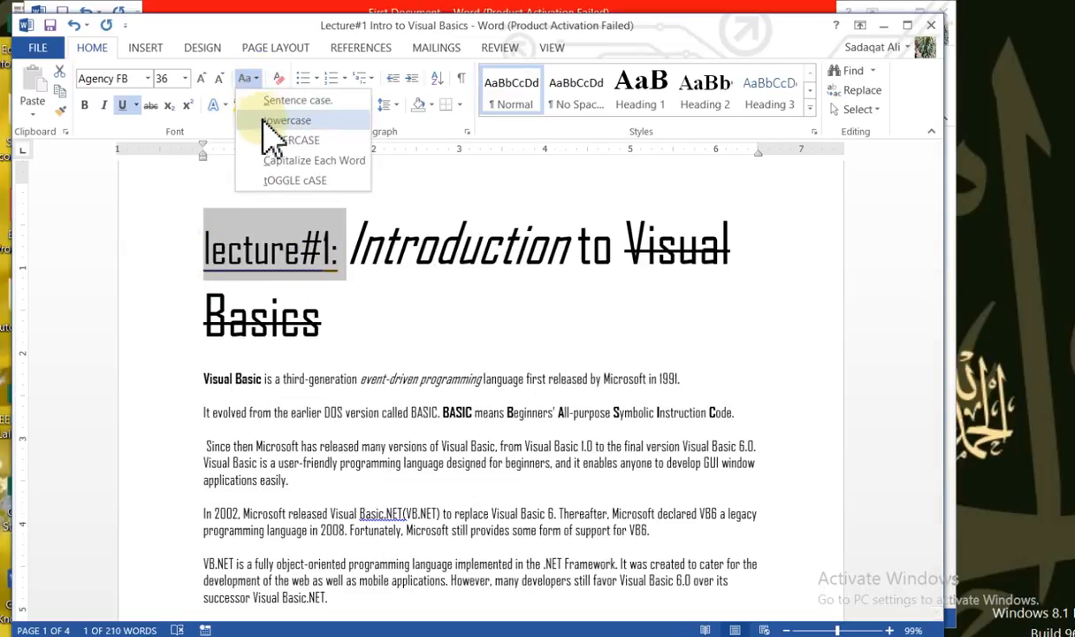
click(288, 139)
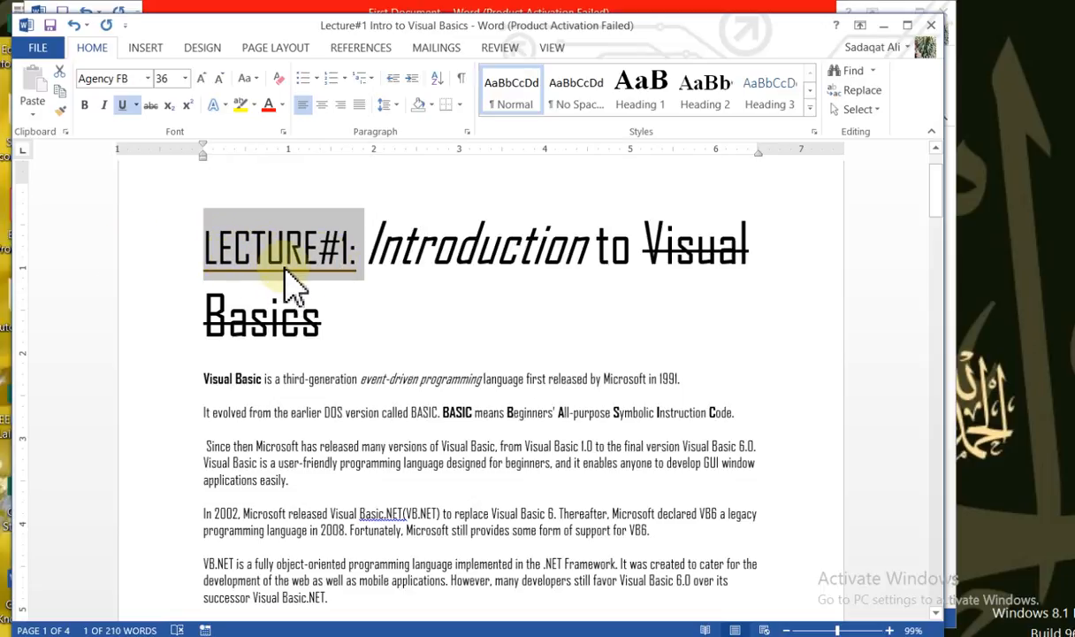
click(258, 81)
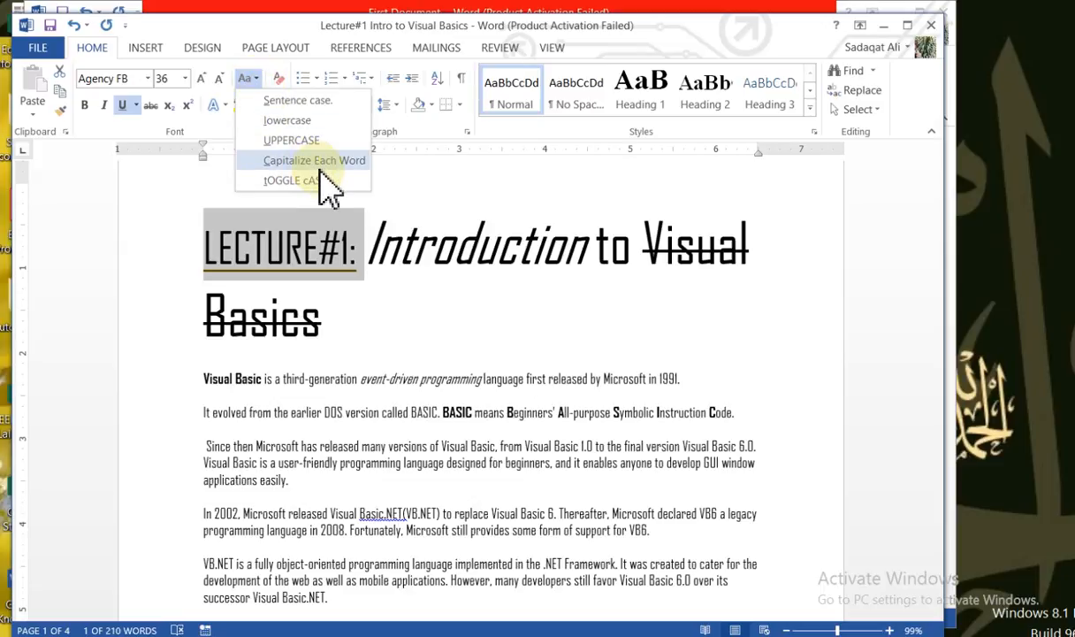
click(457, 351)
click(249, 289)
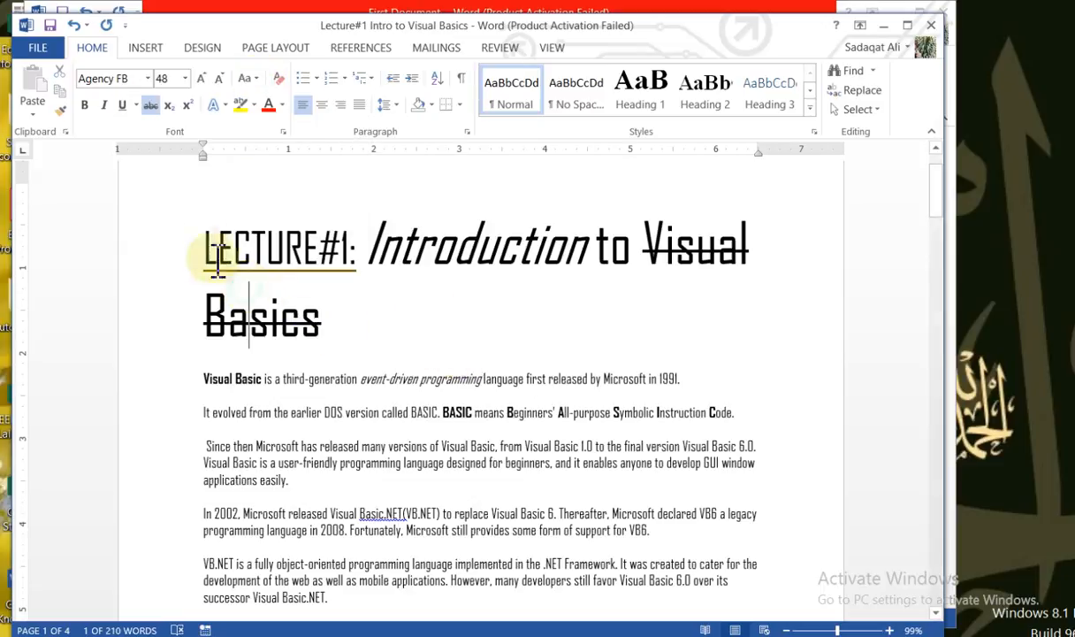
Apply Capitalize Each Word to the entire two-line heading, and highlight the "T" of "To"
drag(207, 241, 358, 319)
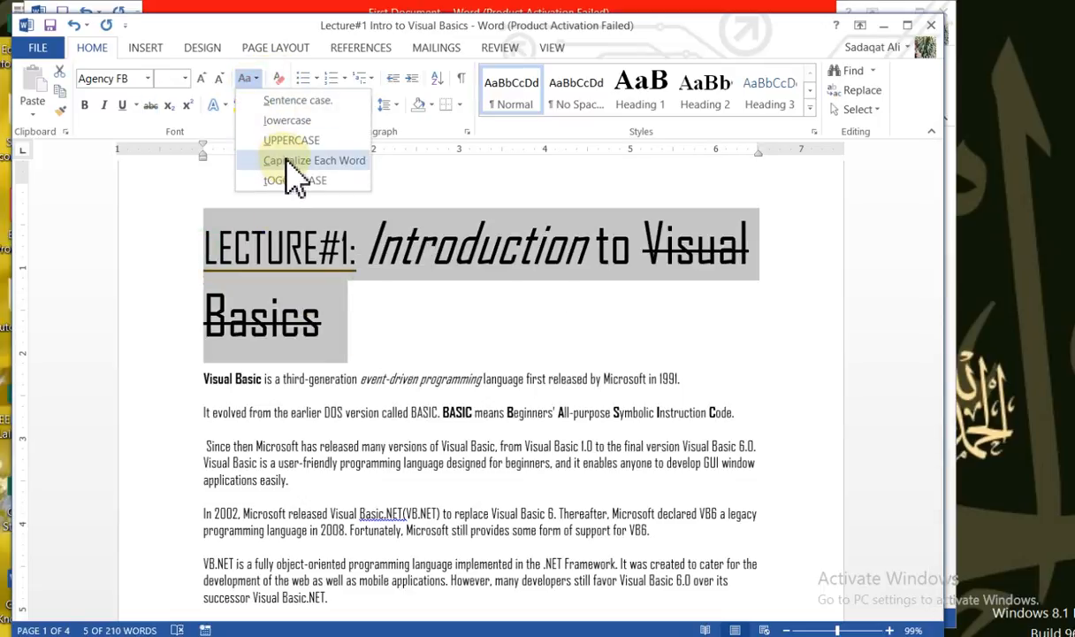
click(290, 161)
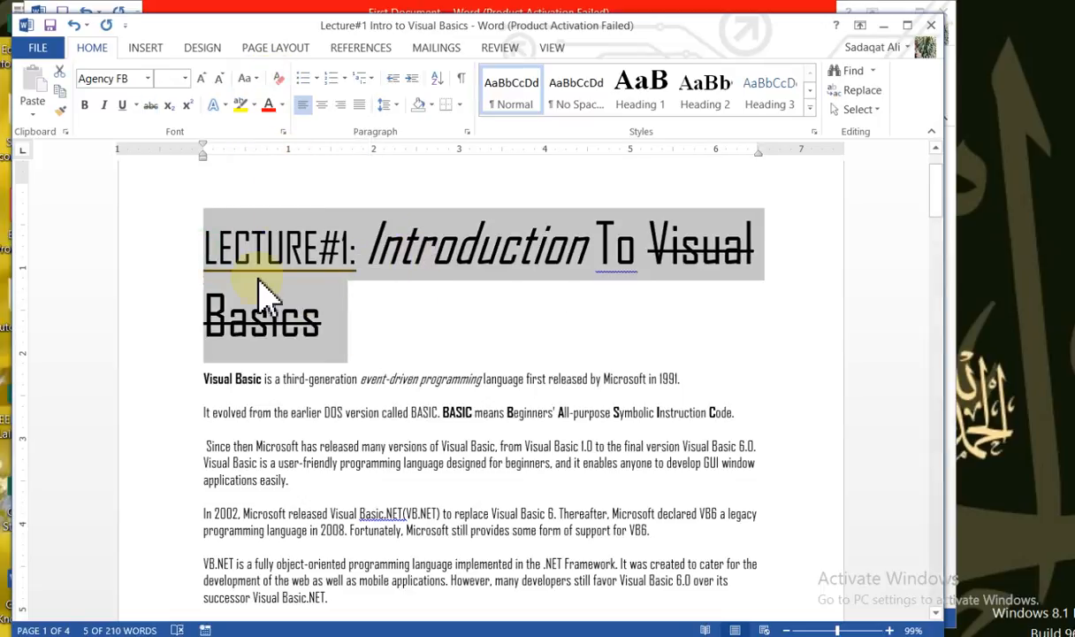
click(226, 254)
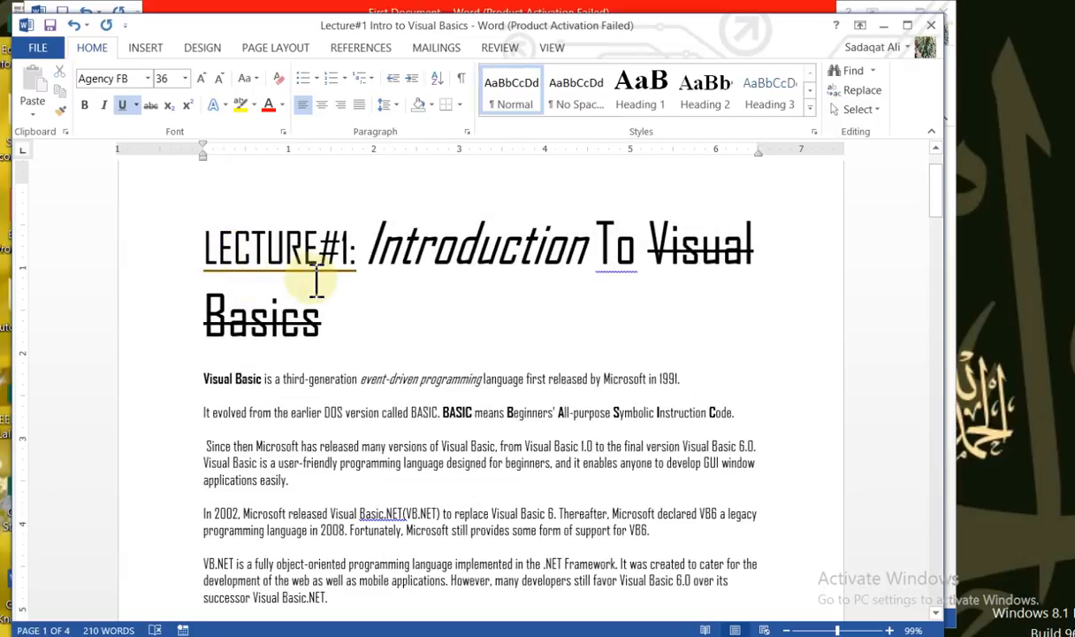
drag(595, 240, 619, 252)
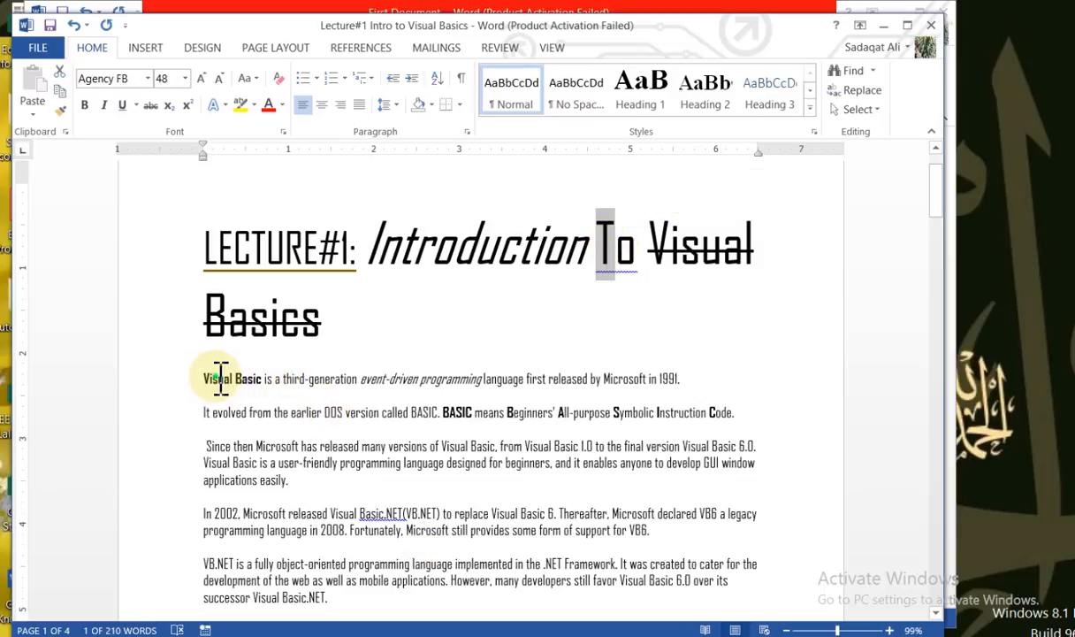
Apply Capitalize Each Word to "Visual Basic is a third-generation event-driven programming" in the first body paragraph and deselect it
drag(205, 376, 457, 389)
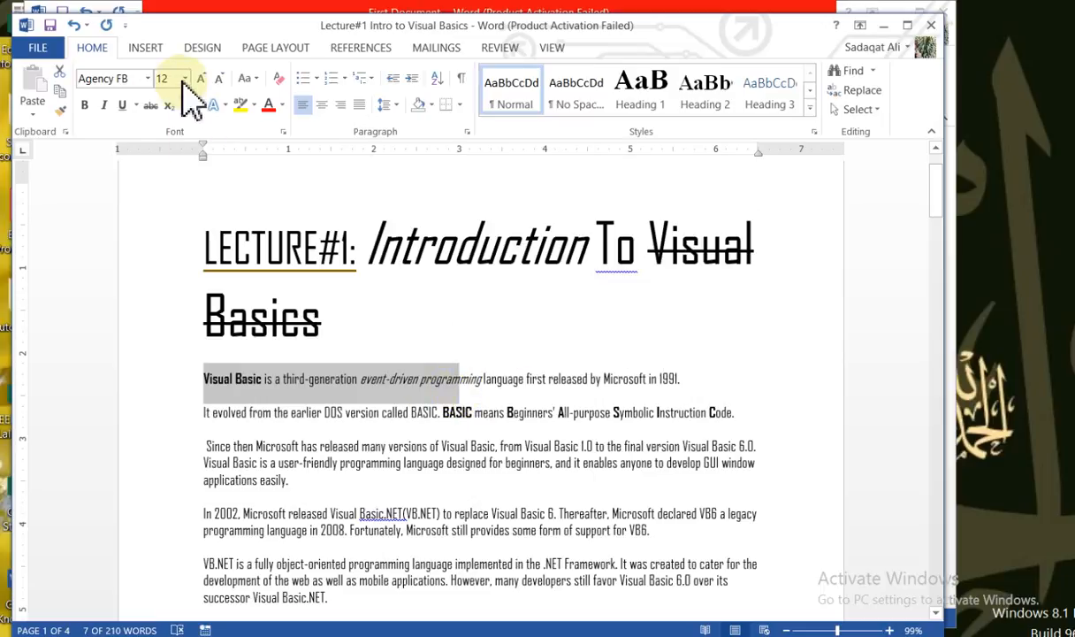
click(248, 79)
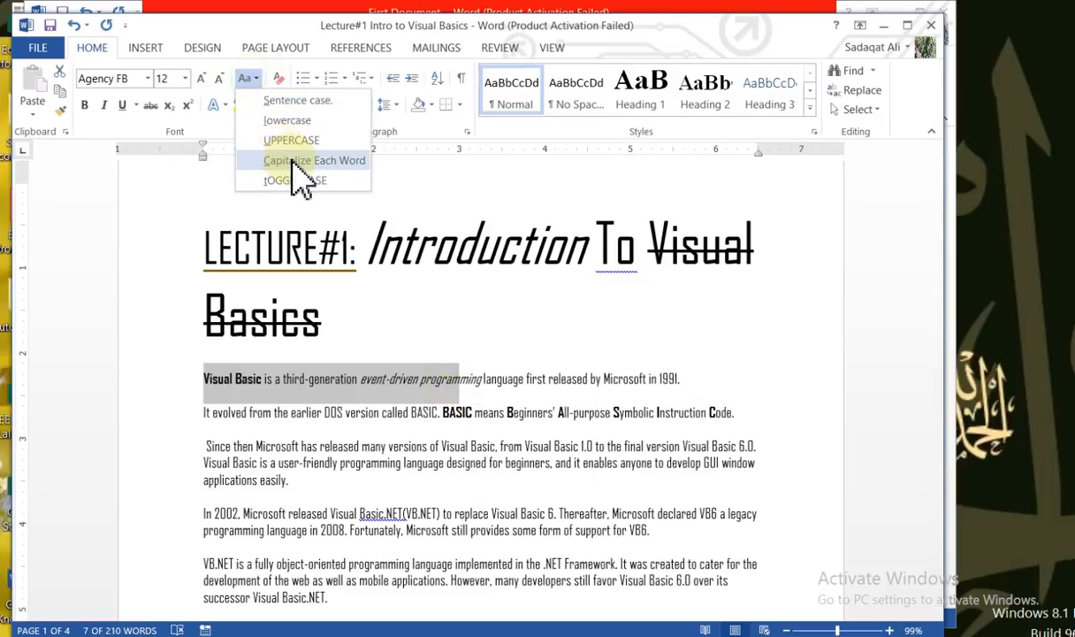
click(300, 160)
click(273, 383)
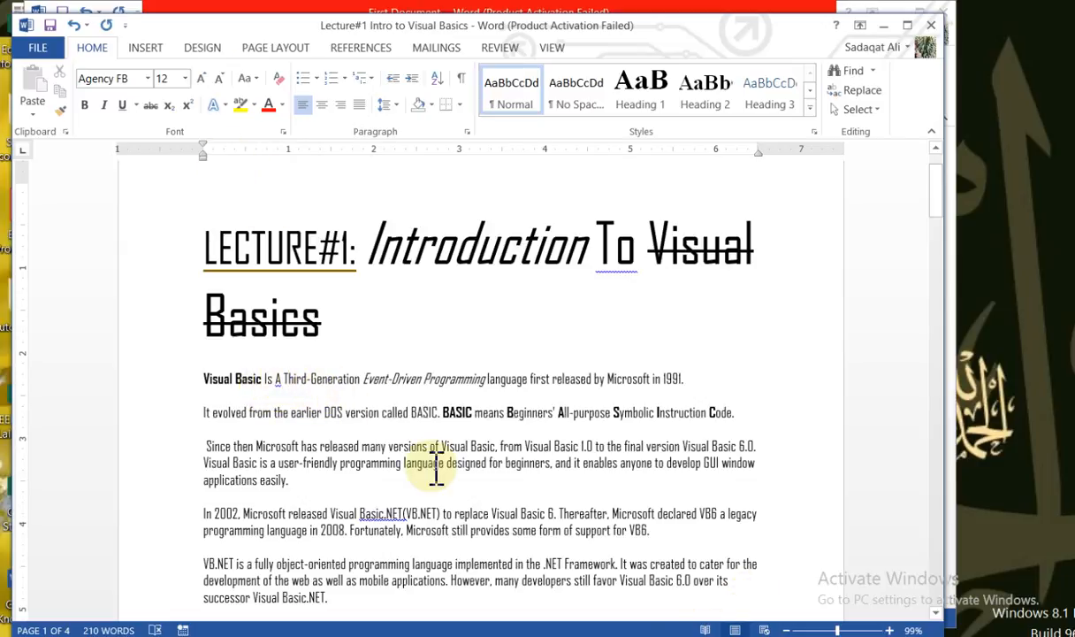
click(232, 412)
Set the font size to 20 for the text from the first body paragraph through "Fortunately," in the fourth, and deselect it
drag(202, 378, 389, 535)
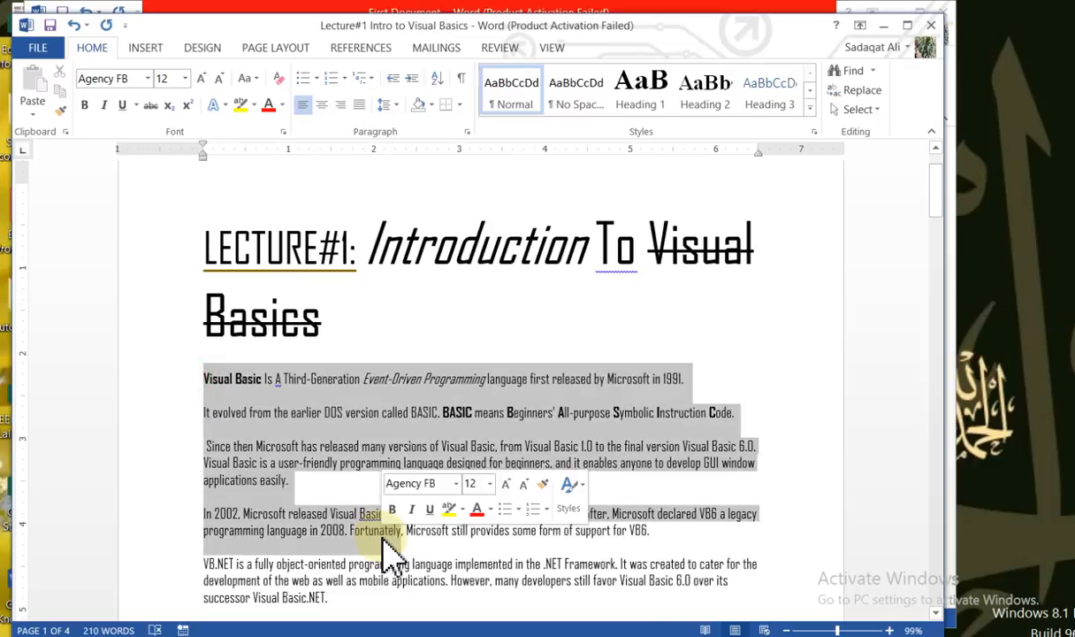
click(184, 81)
click(164, 237)
triple_click(152, 256)
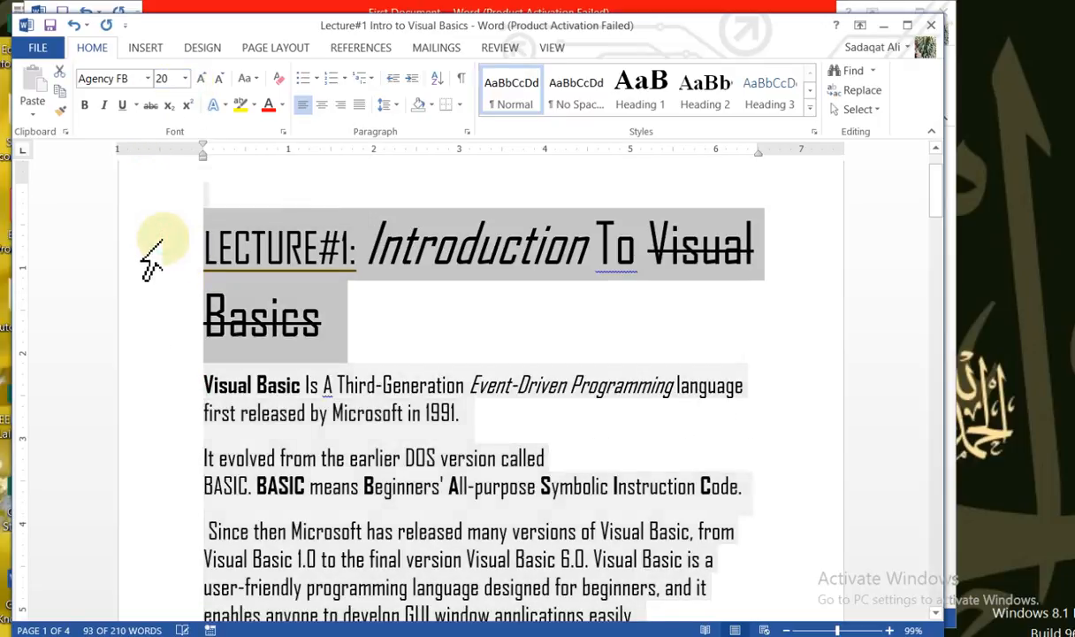
click(589, 435)
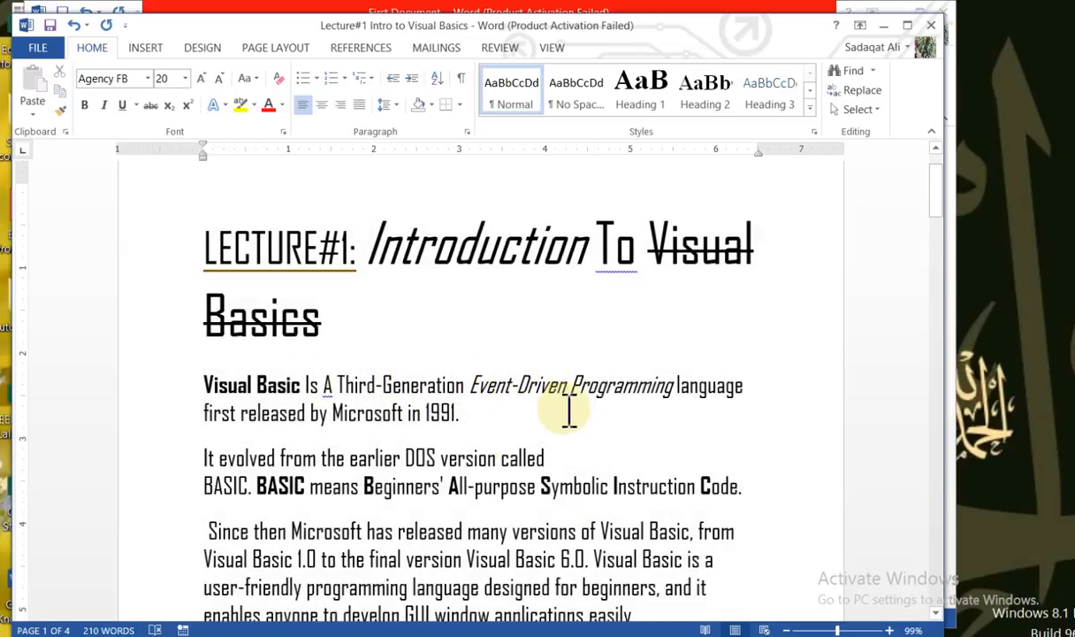
Apply tOGGLE cASE to the entire first body paragraph and deselect it
drag(219, 385, 487, 408)
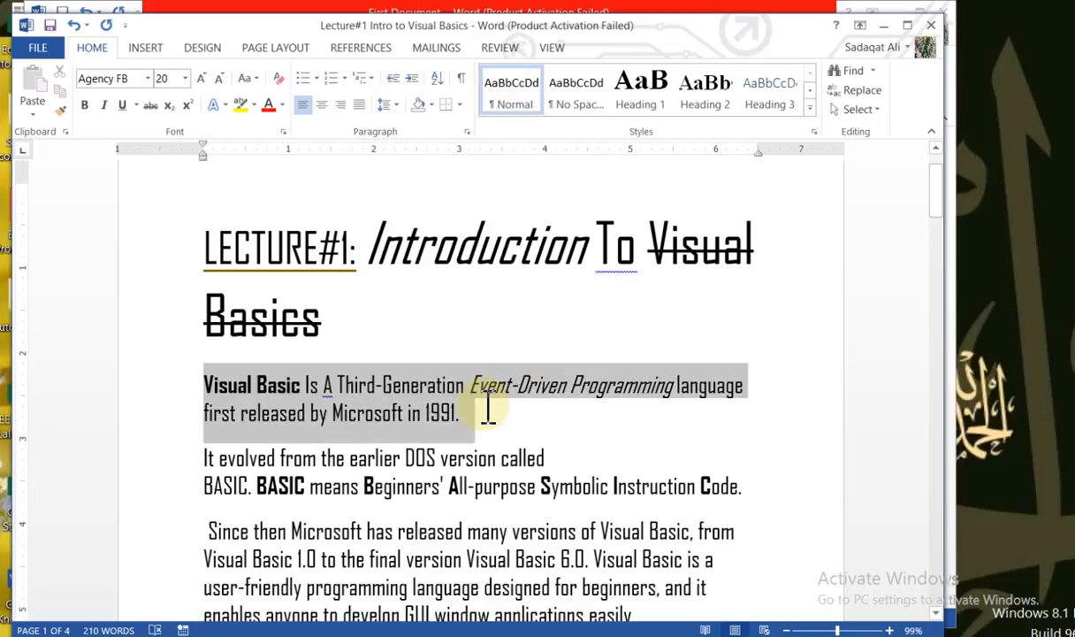
click(250, 79)
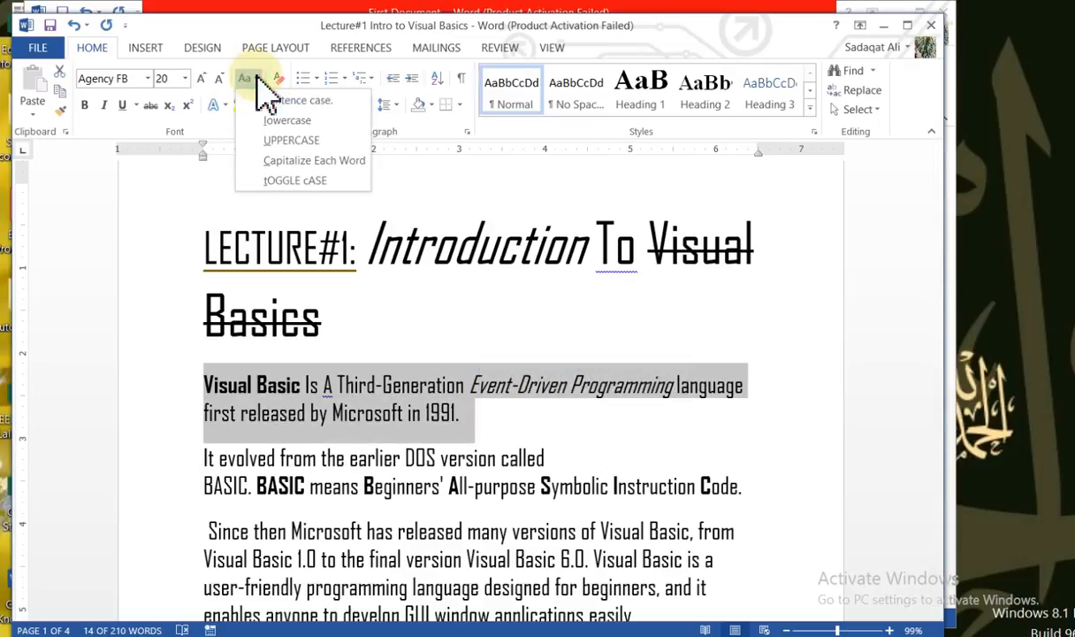
click(295, 181)
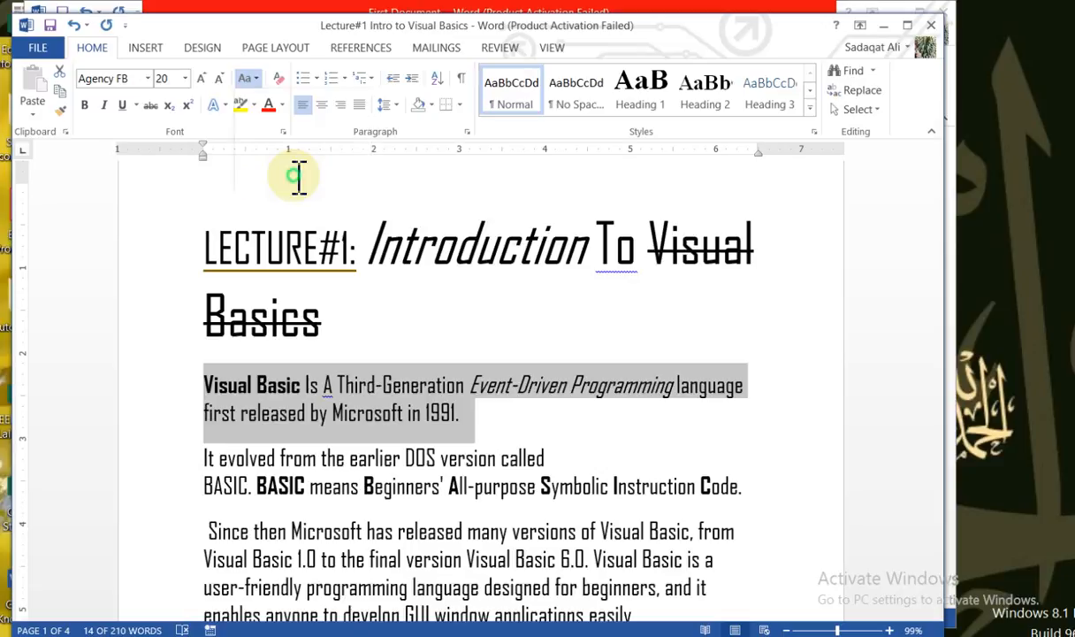
click(375, 439)
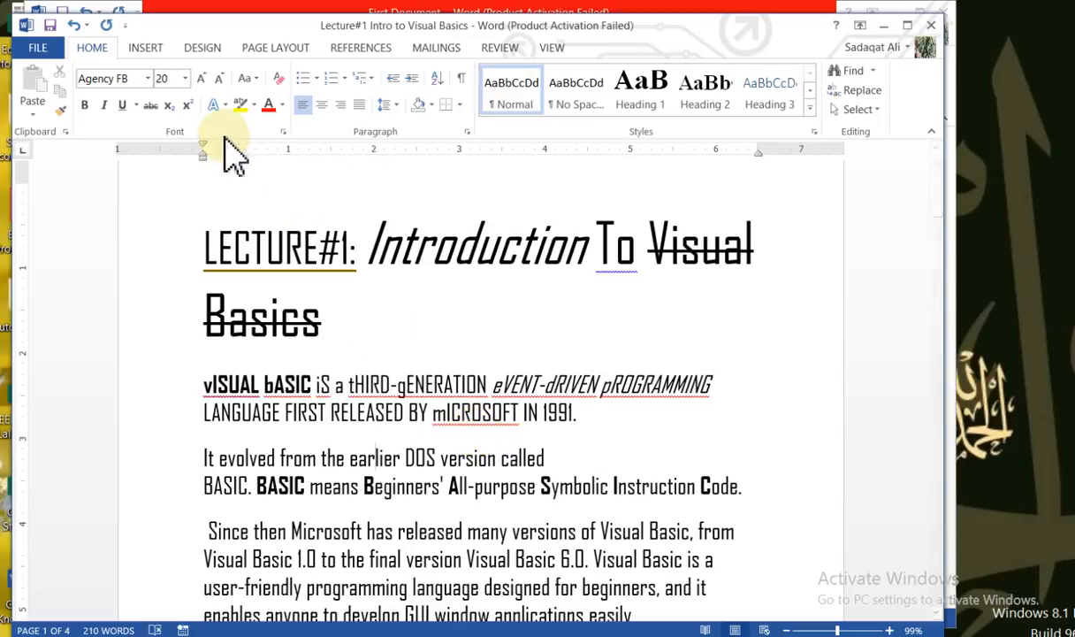
Add a new line below the first body paragraph containing "A" followed by a subscript 1
click(613, 426)
key(Return)
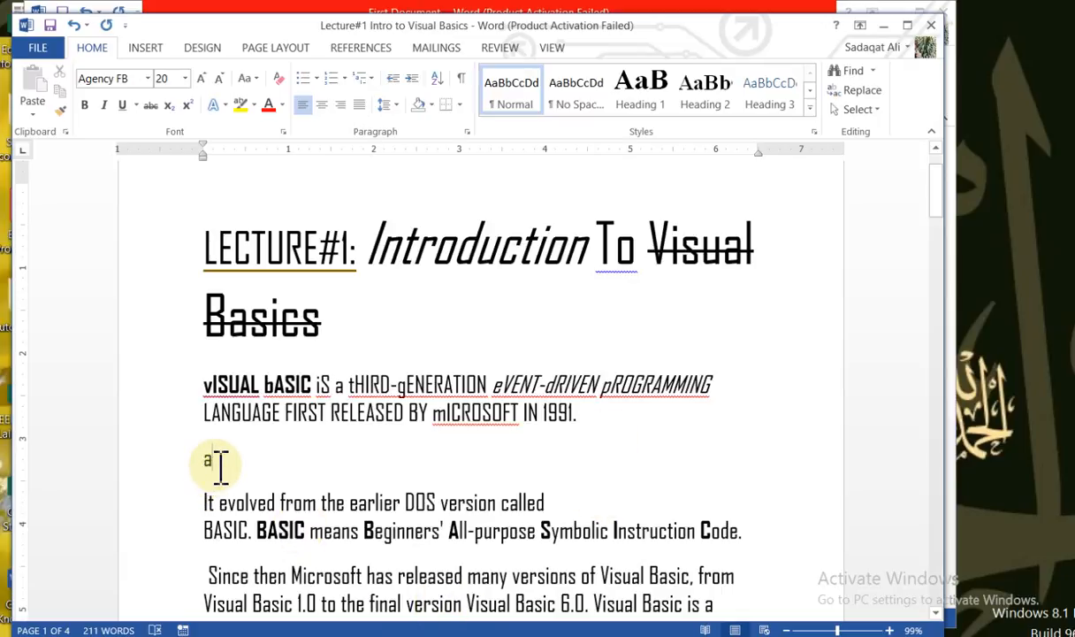
click(179, 110)
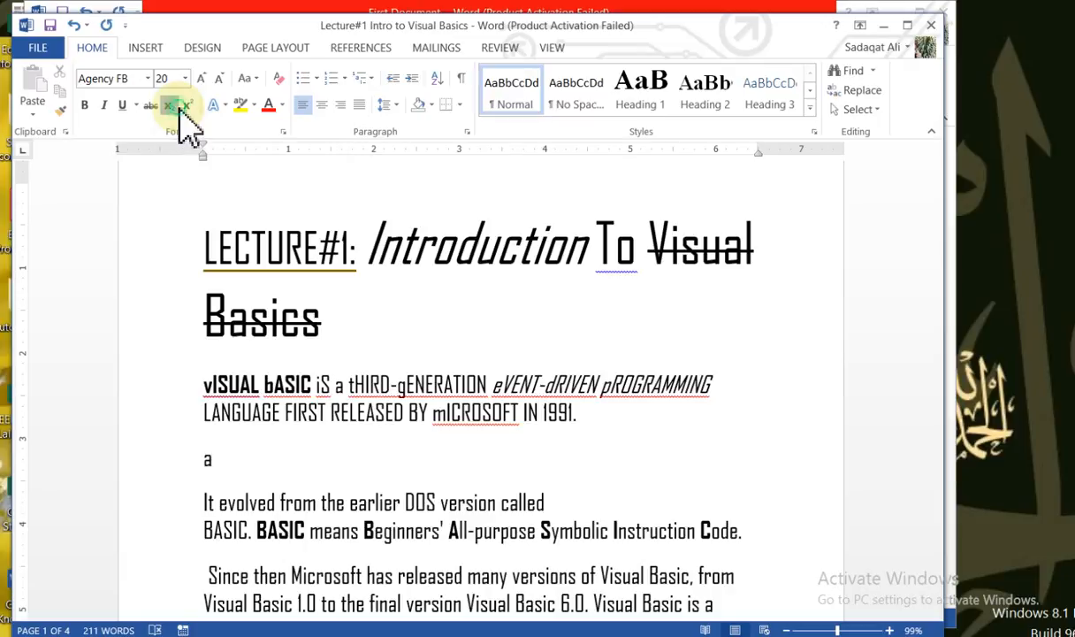
text(1)
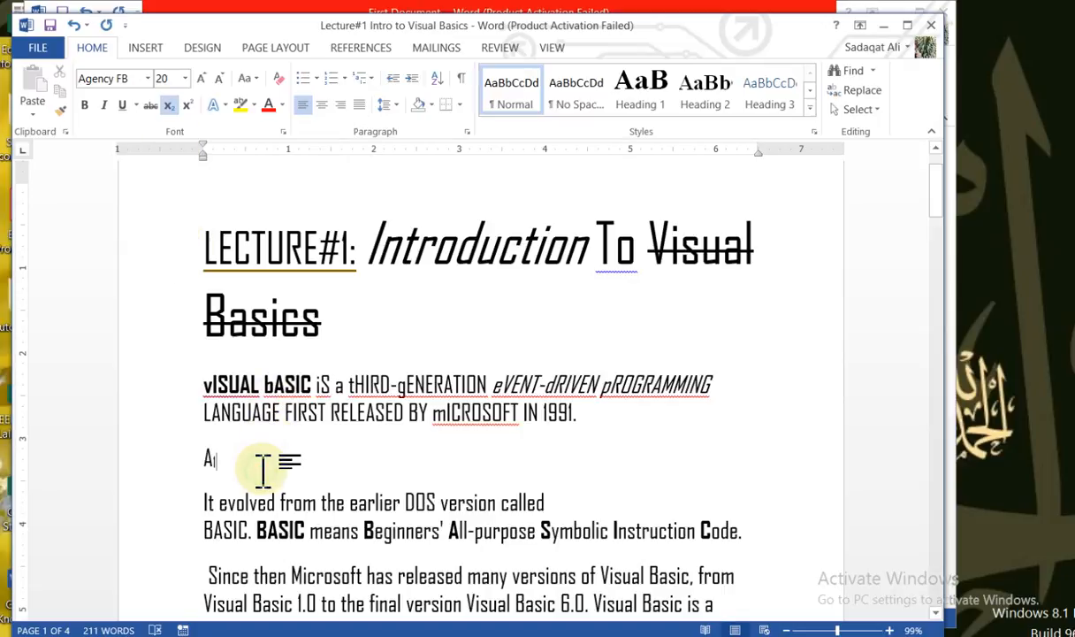
Turn off subscript after the 1 and continue the expression with "+B" in normal text
click(553, 412)
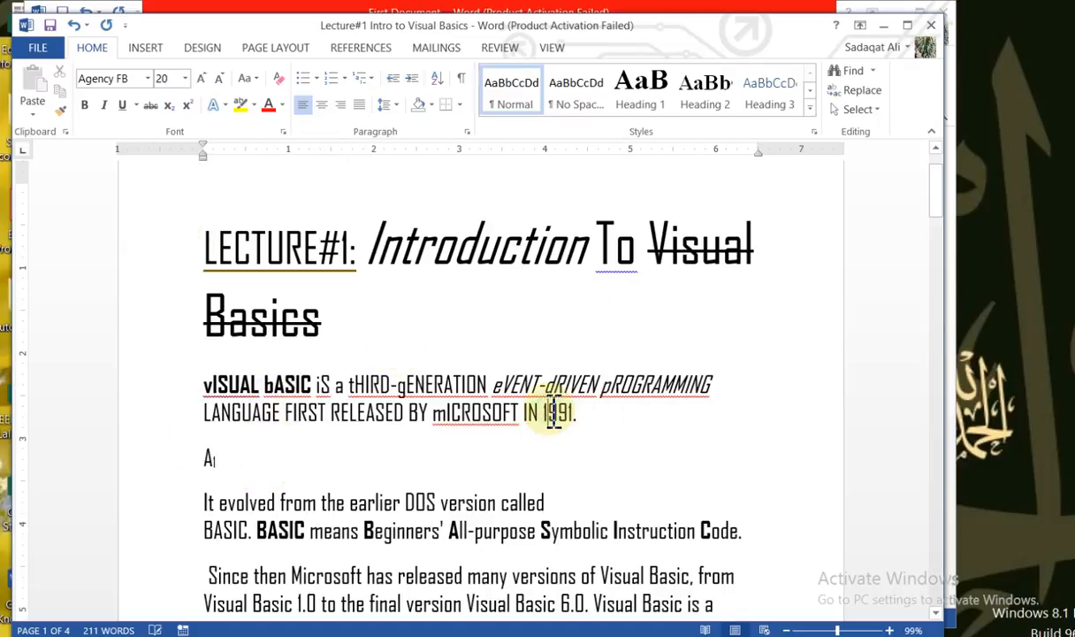
click(228, 463)
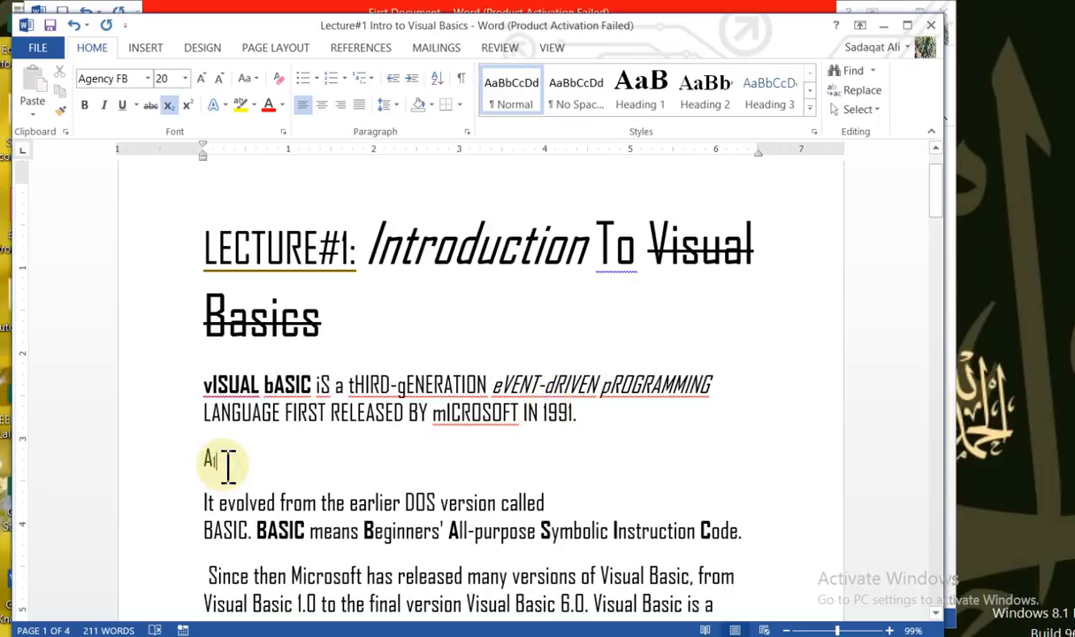
text(+)
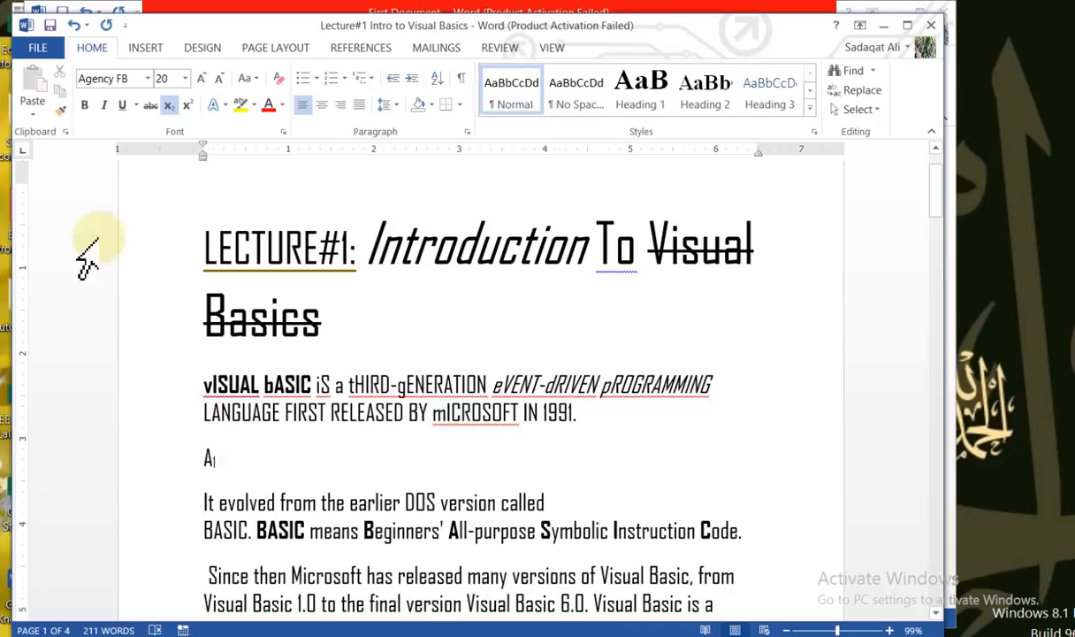
click(168, 108)
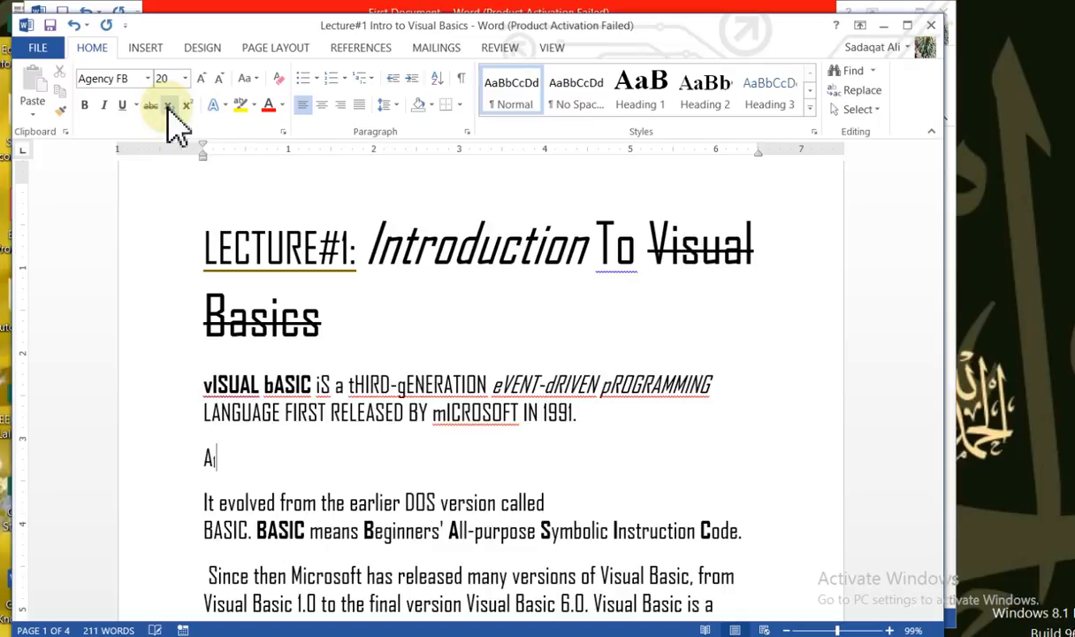
text(+)
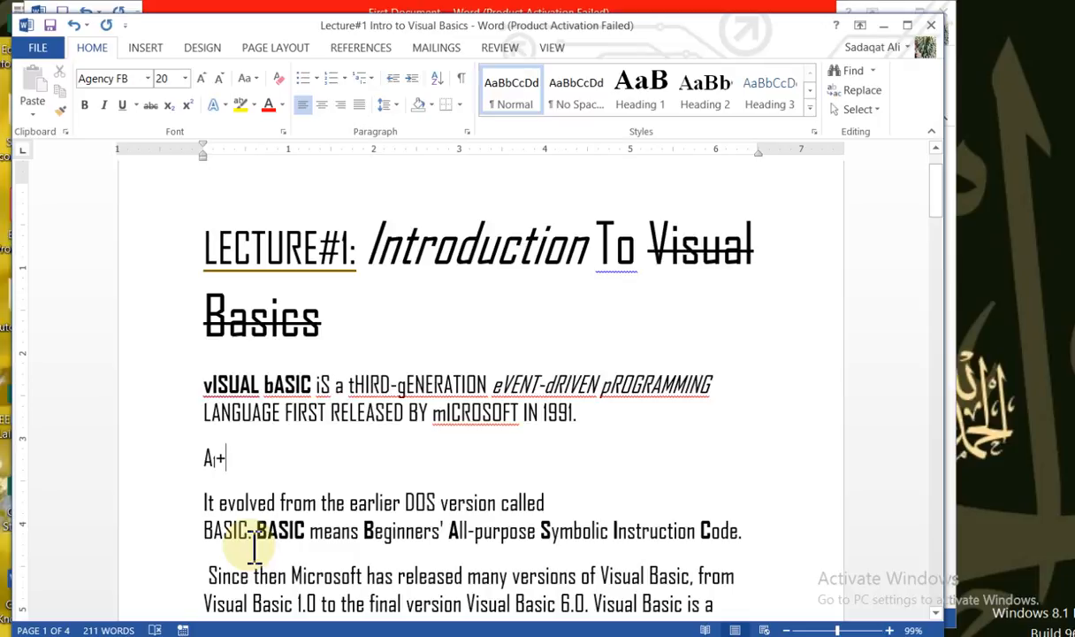
text(B)
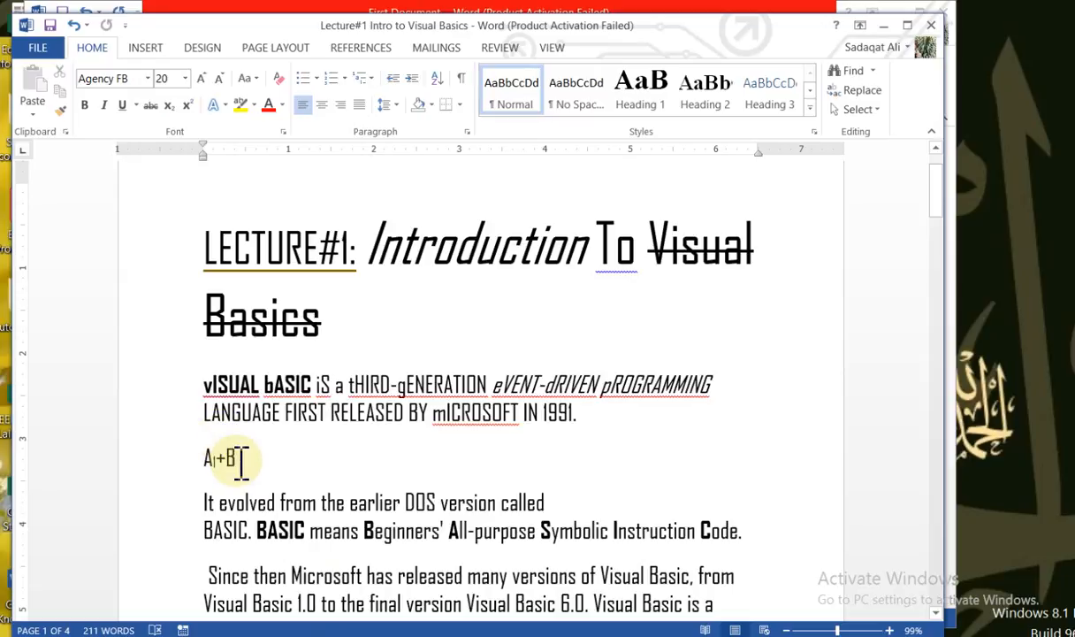
Add a superscript 2 after the "B" and select the whole expression
click(189, 107)
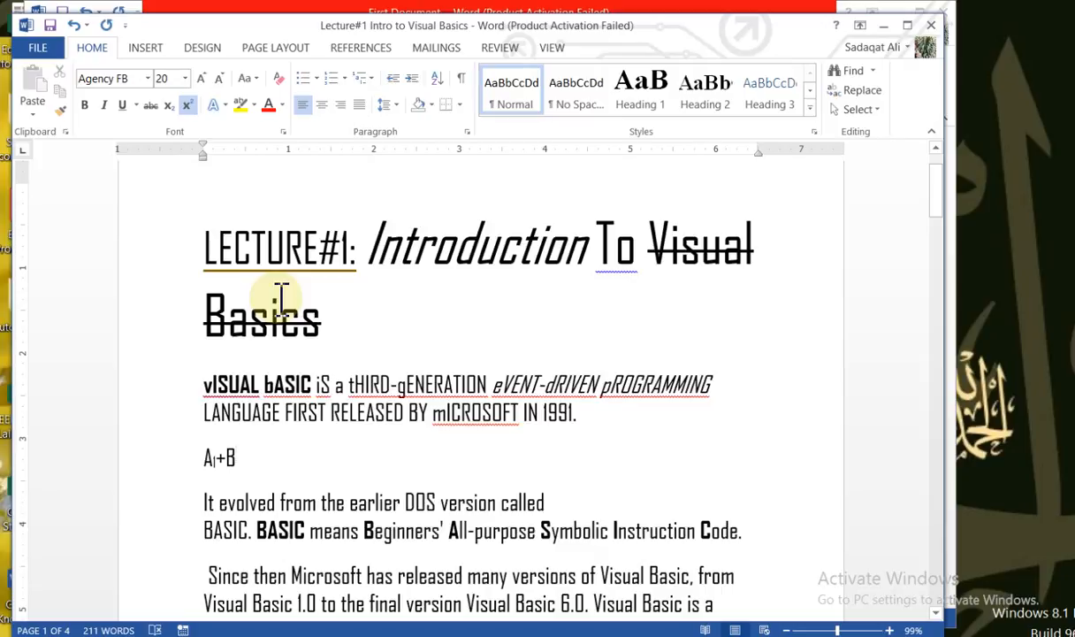
text(2)
drag(249, 447, 206, 442)
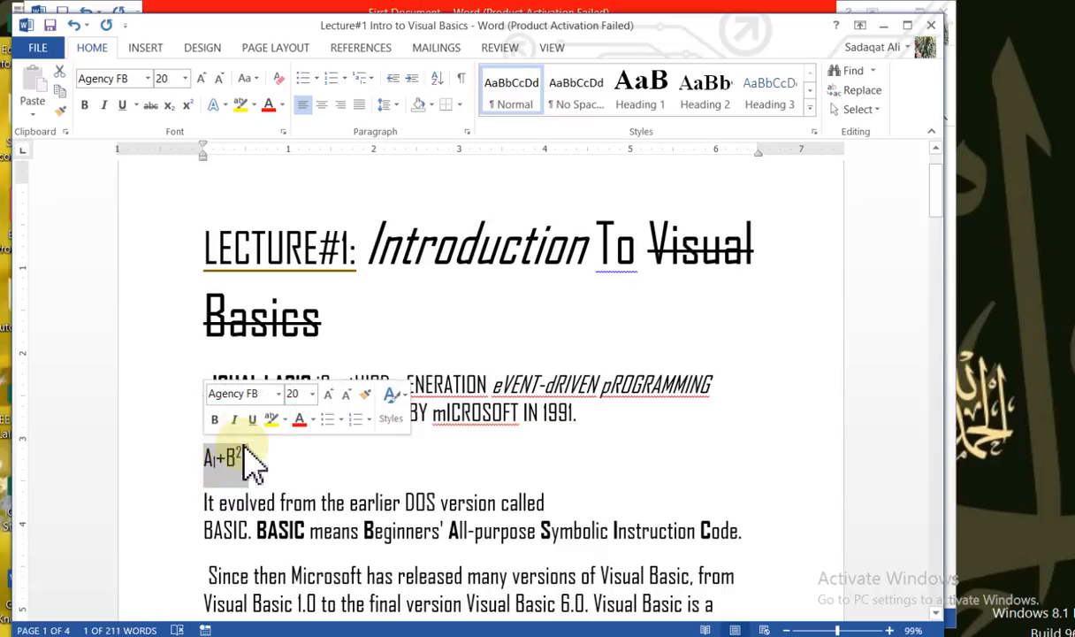
click(164, 231)
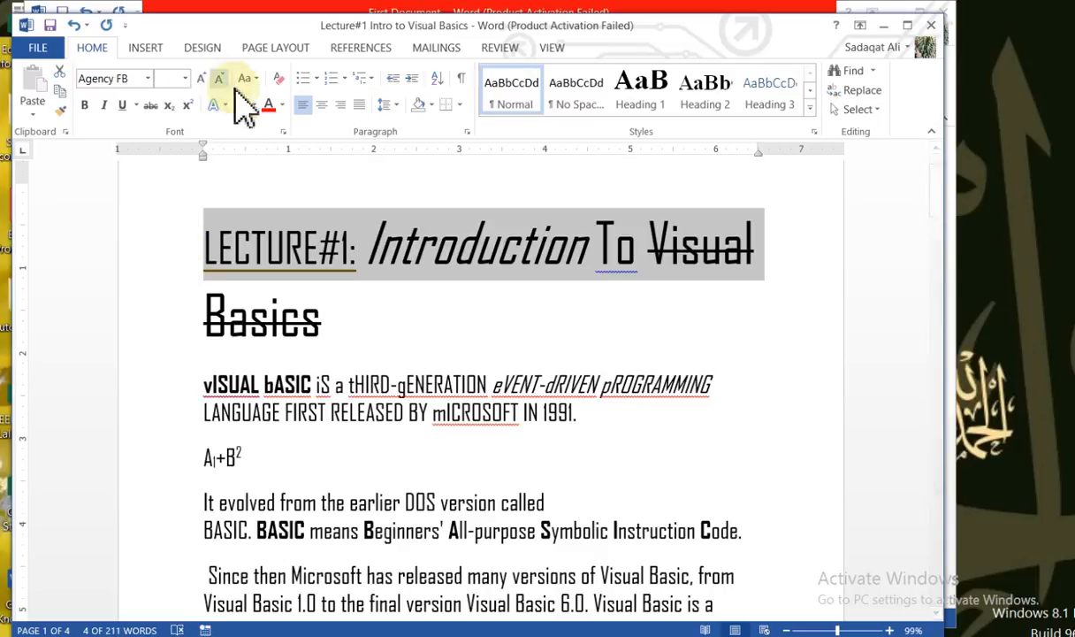
click(253, 249)
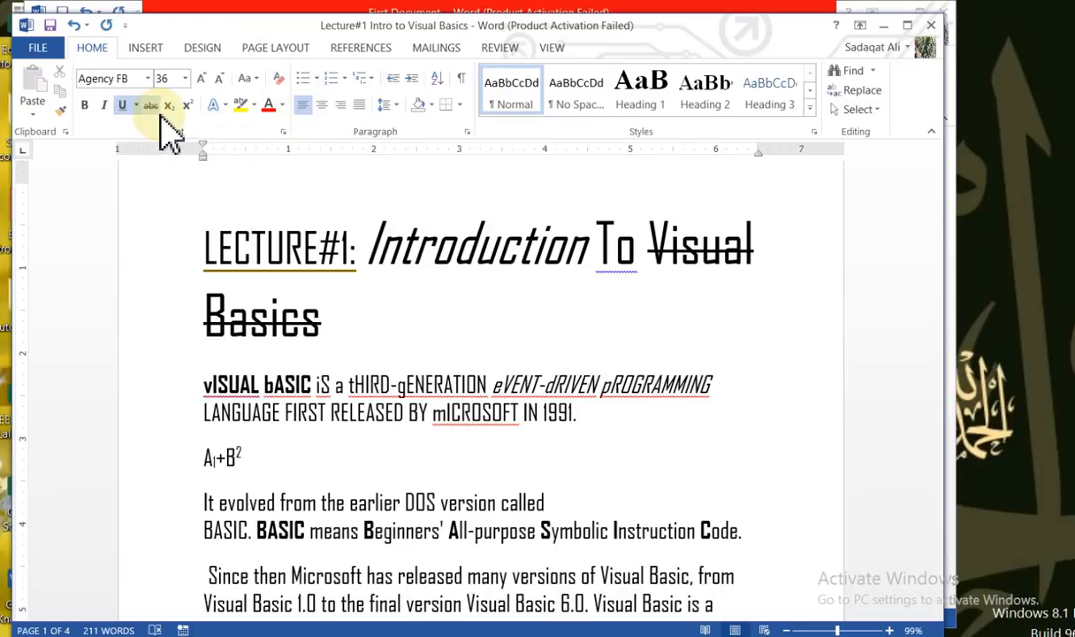
click(187, 211)
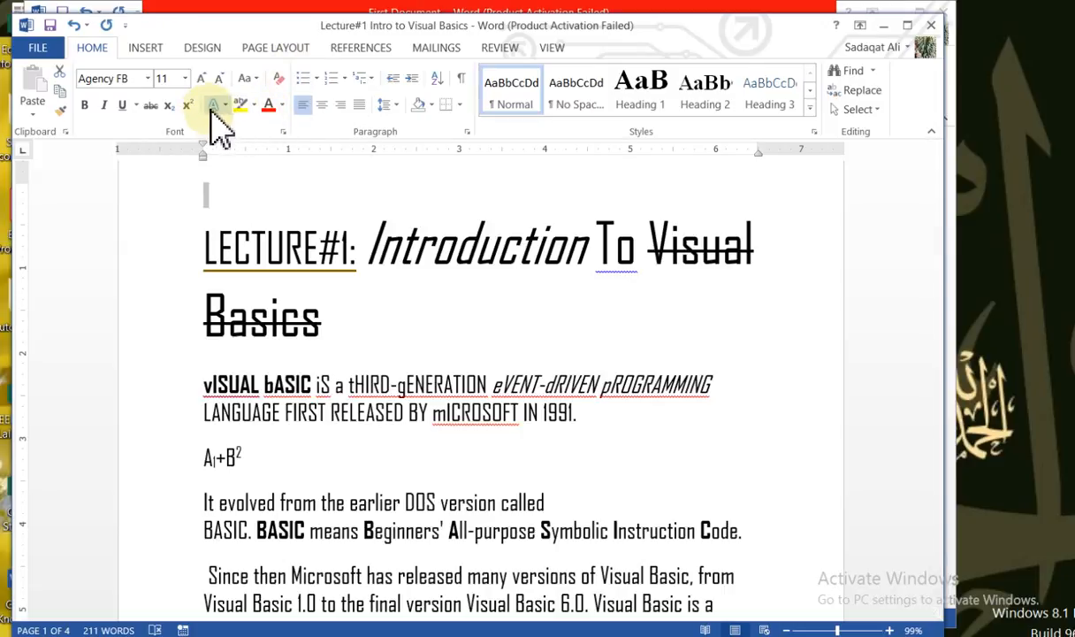
click(225, 107)
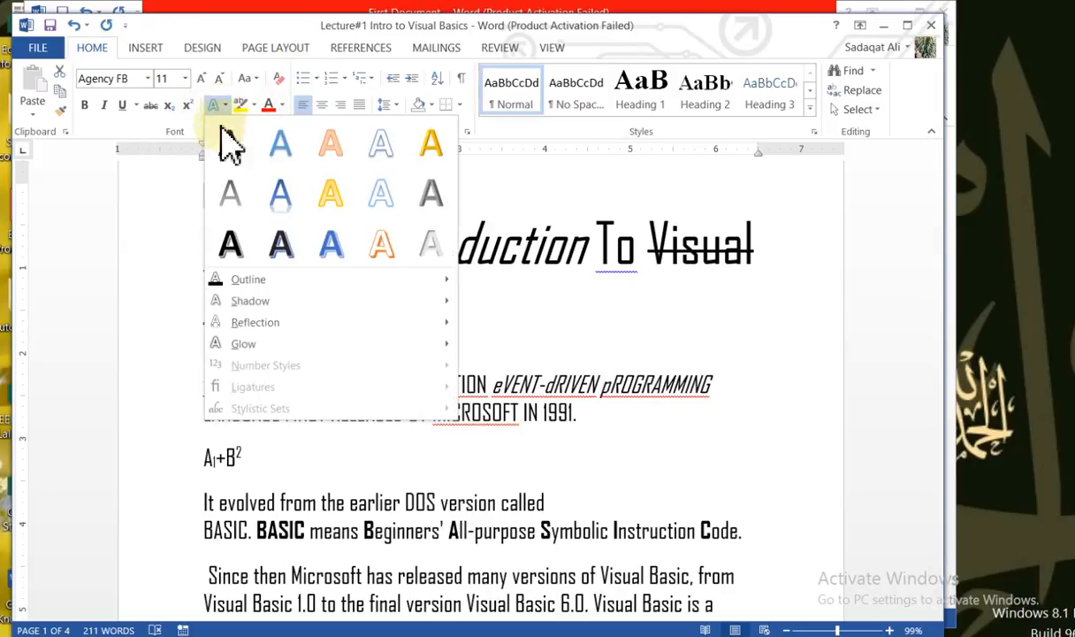
click(187, 251)
click(204, 237)
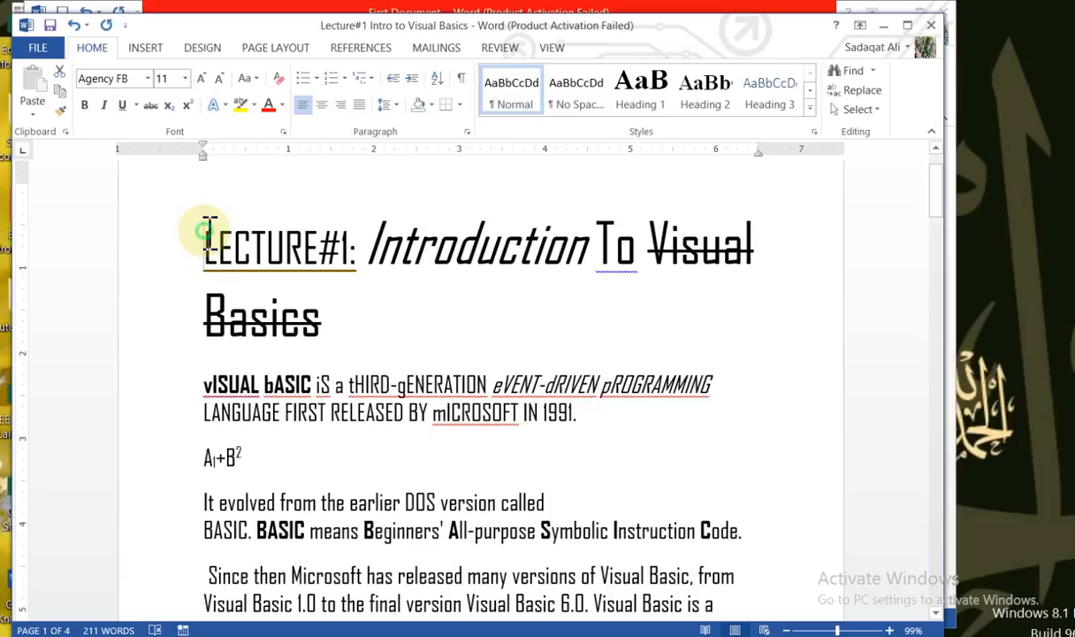
Apply the white-filled, orange-outlined text effect with a hard shadow to the entire two-line heading and deselect it
drag(203, 244, 336, 305)
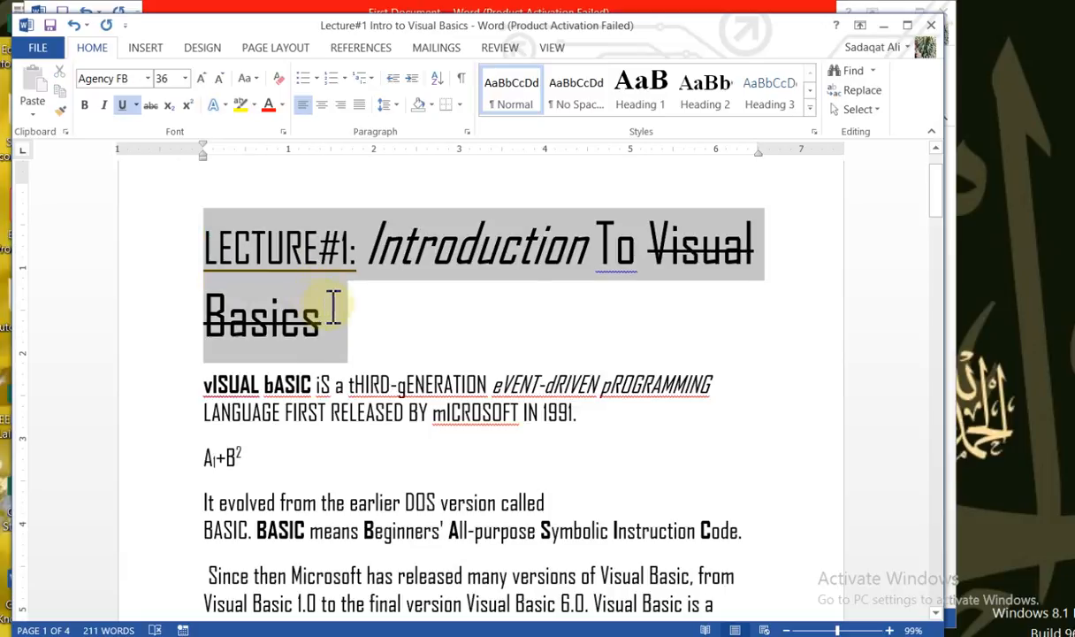
click(219, 105)
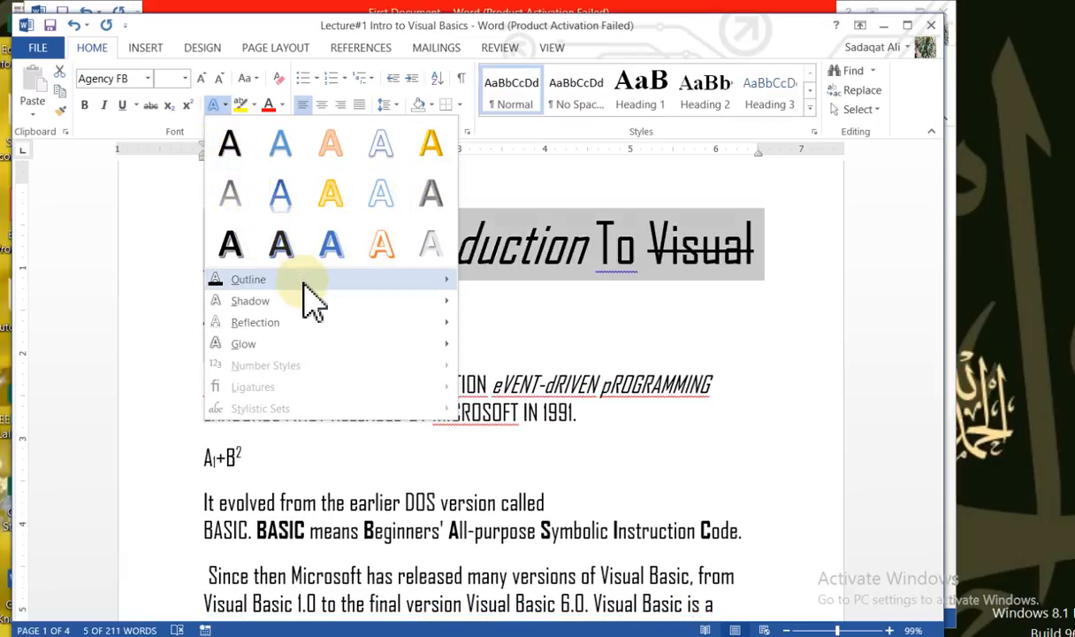
mouse_move(320, 281)
mouse_move(433, 299)
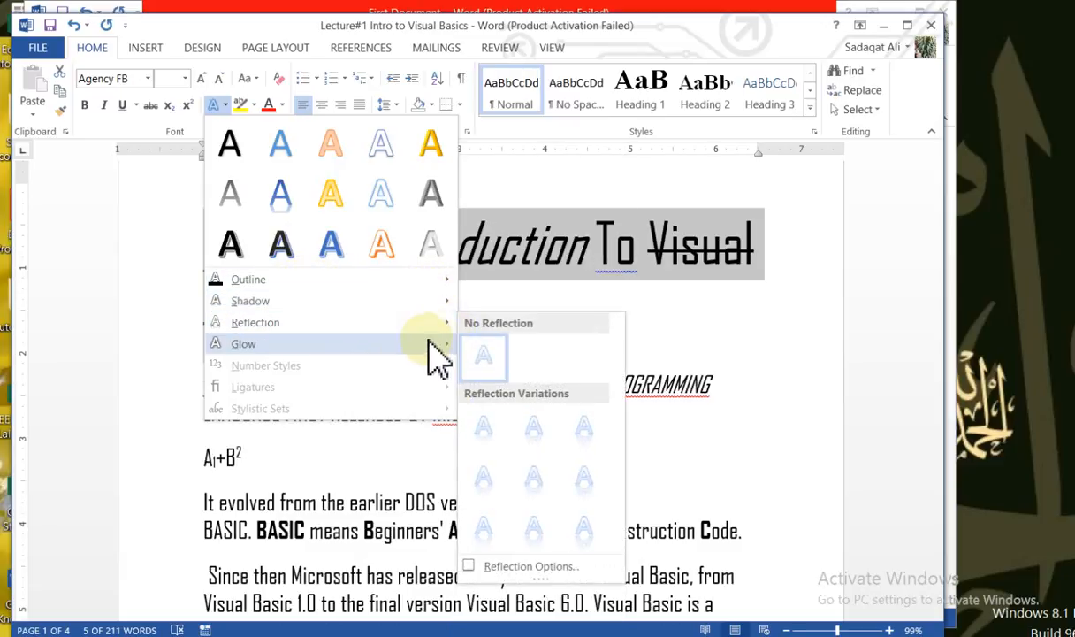
mouse_move(434, 353)
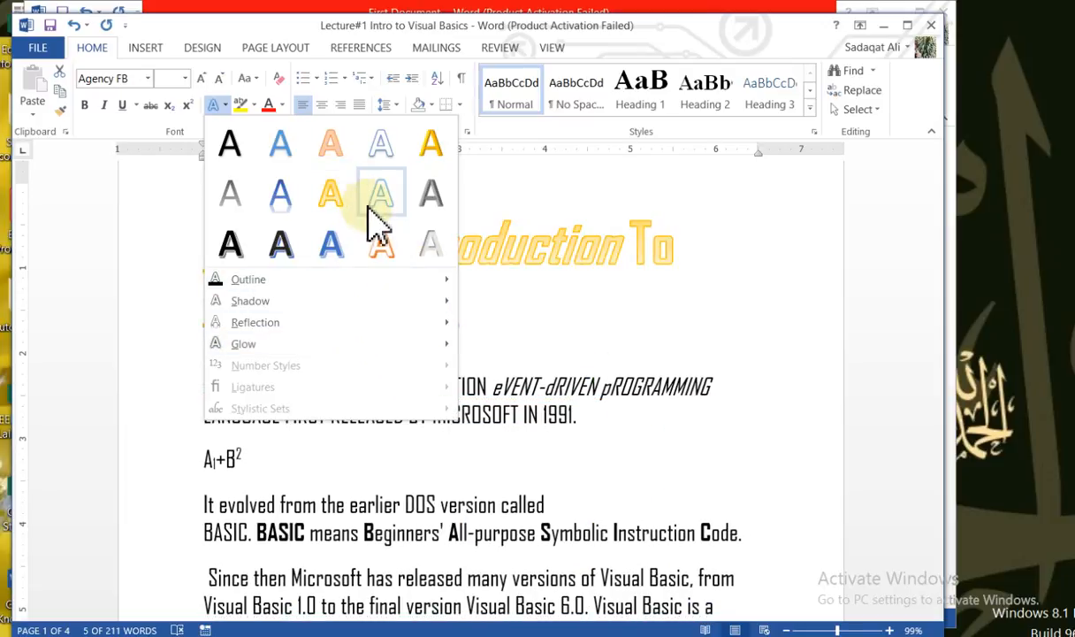
click(387, 250)
click(284, 264)
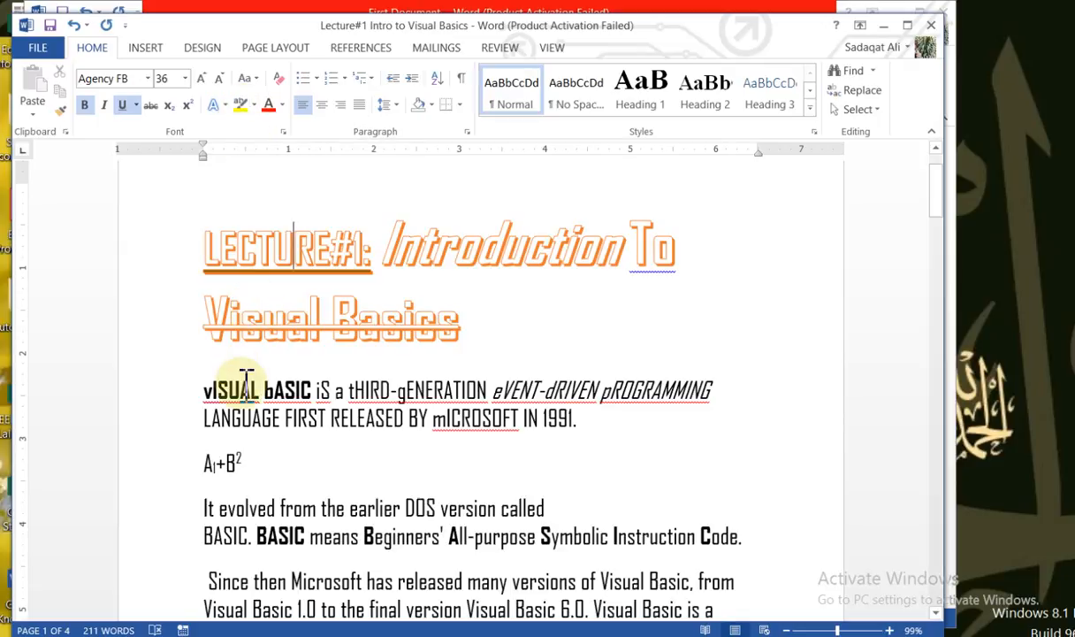
Highlight "It evolved from the" in yellow at the start of the paragraph below the expression
drag(242, 387, 444, 456)
click(198, 396)
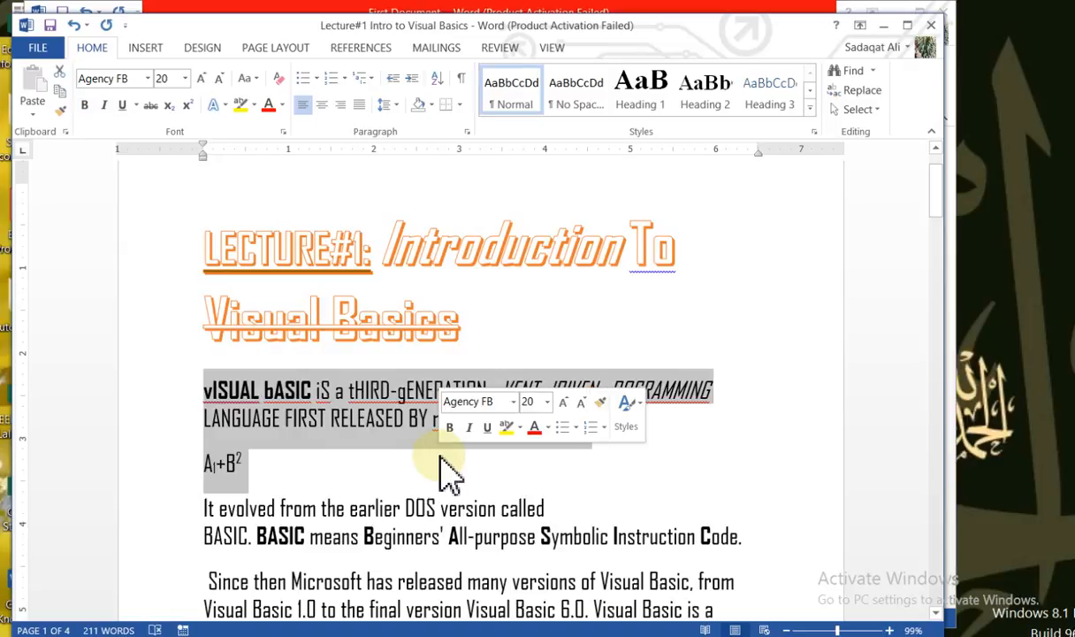
drag(204, 508, 353, 517)
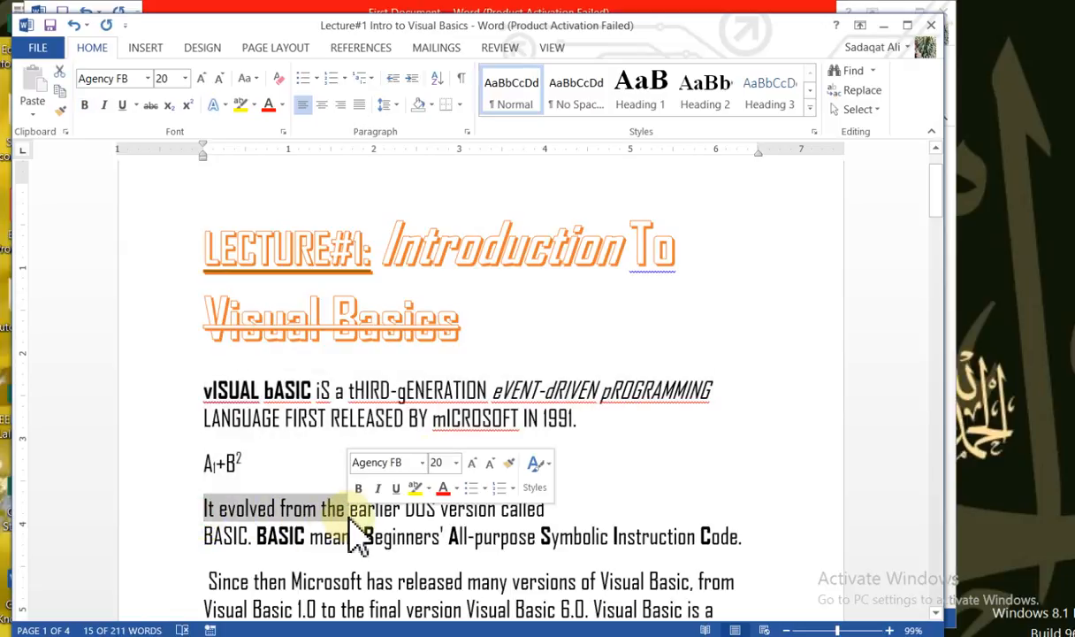
click(240, 106)
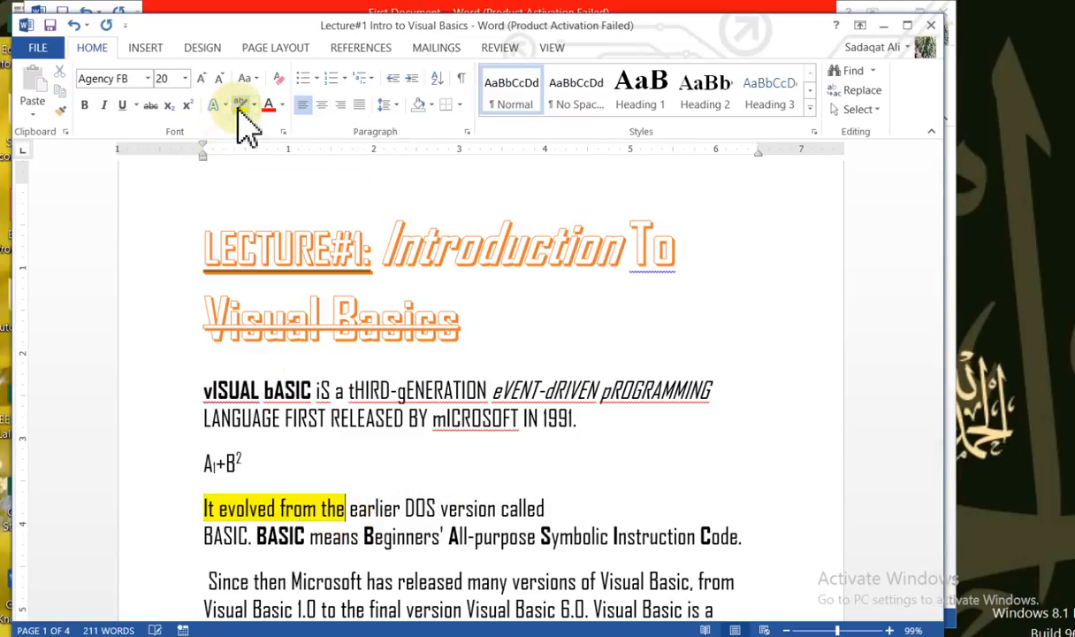
click(376, 484)
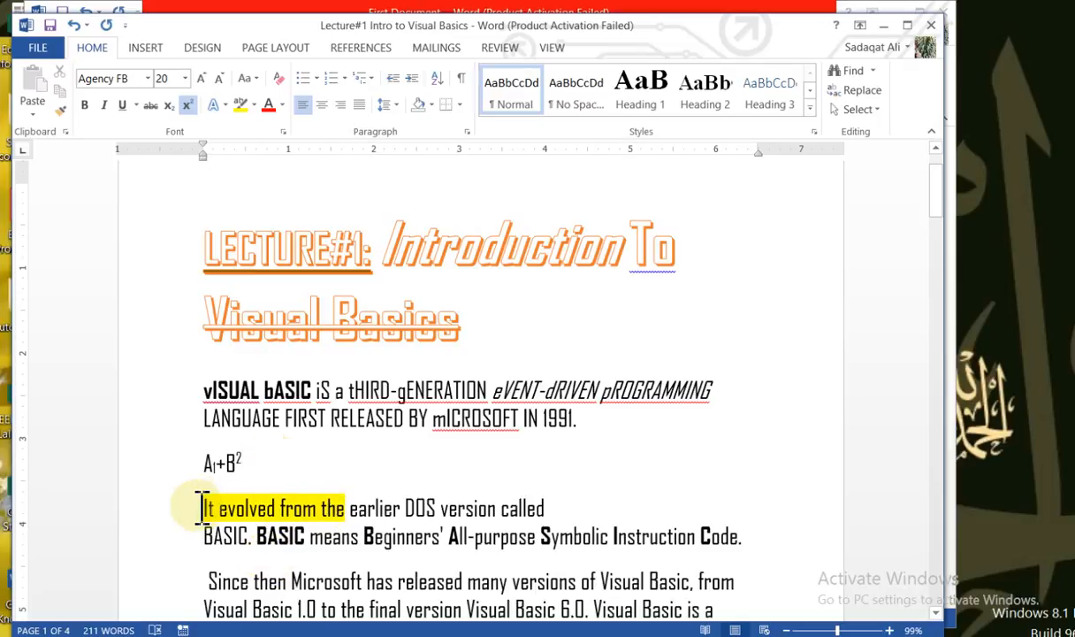
Remove the yellow highlight from "It evolved from the" at the start of the paragraph below the expression
drag(209, 507, 349, 507)
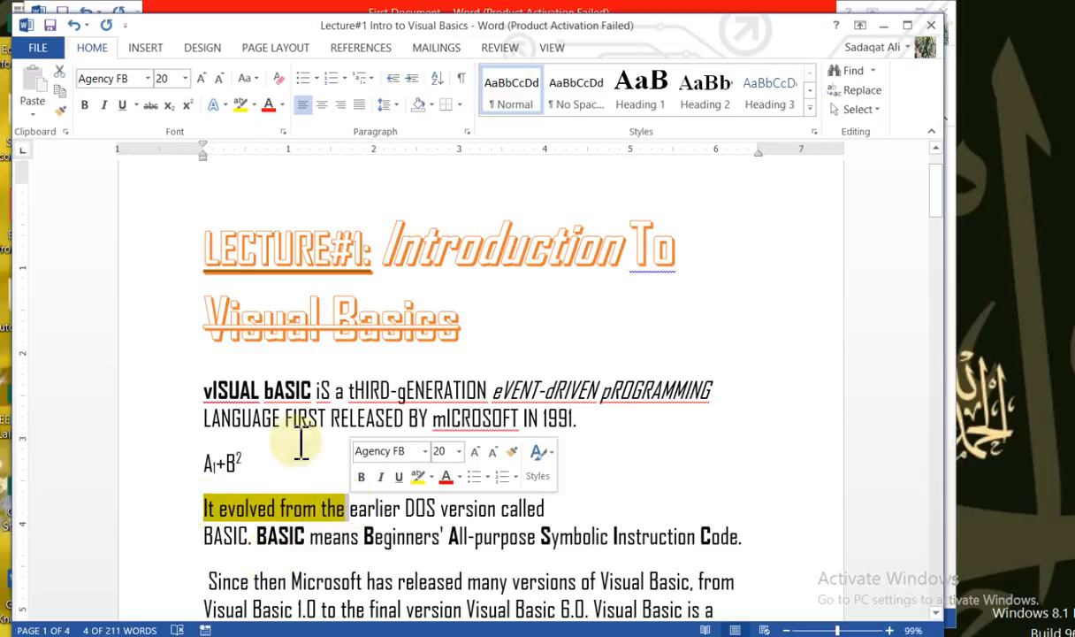
click(241, 104)
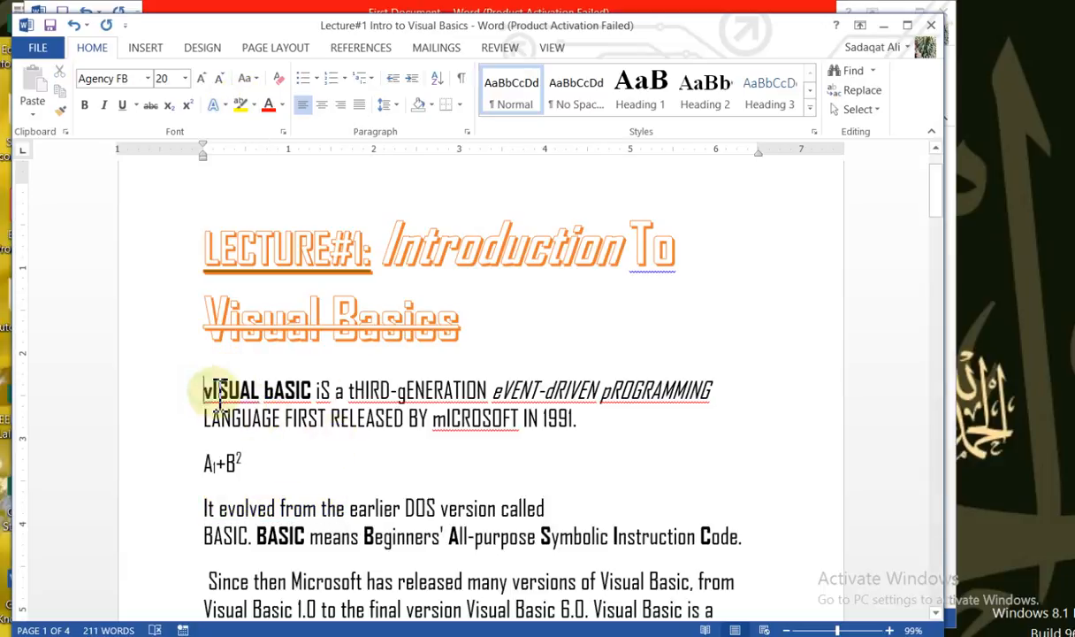
Color the first body paragraph and the expression below it standard purple and deselect the text
drag(212, 389, 251, 485)
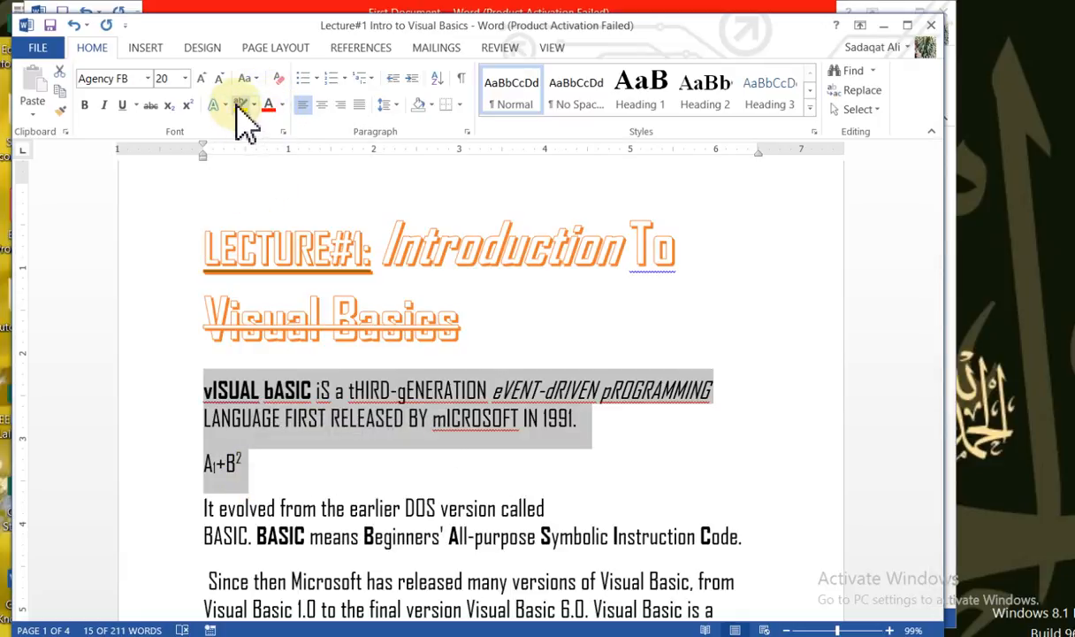
click(283, 105)
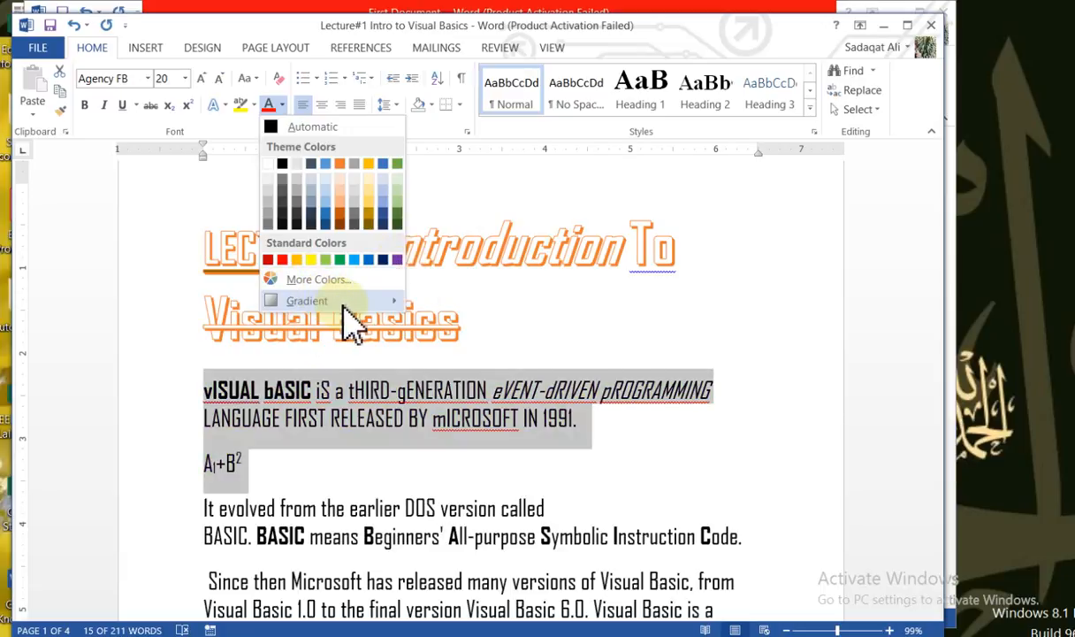
mouse_move(352, 303)
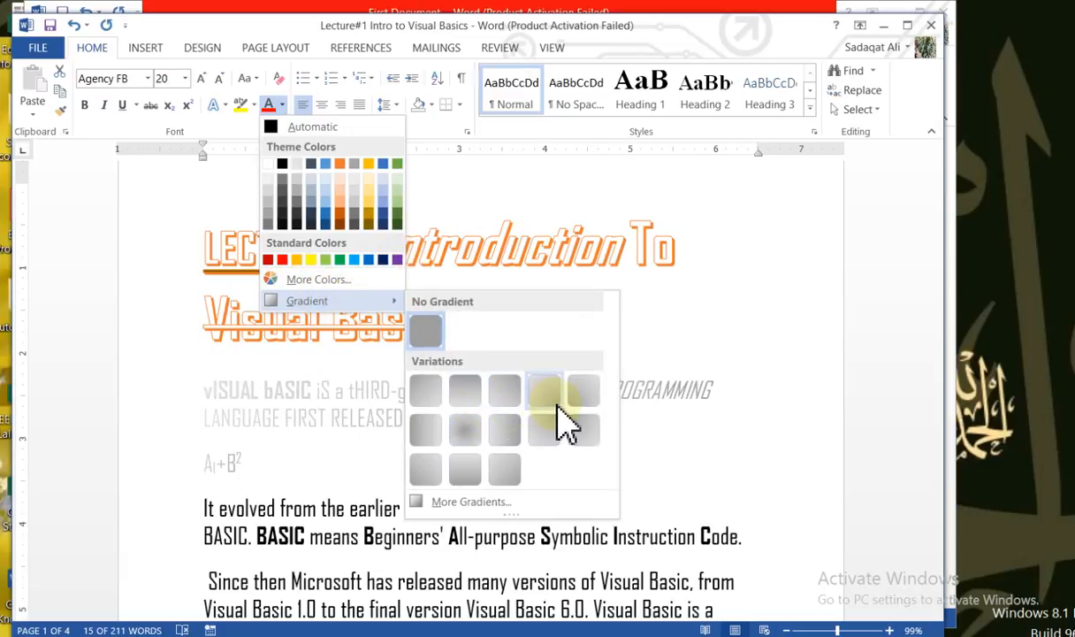
click(397, 259)
click(315, 458)
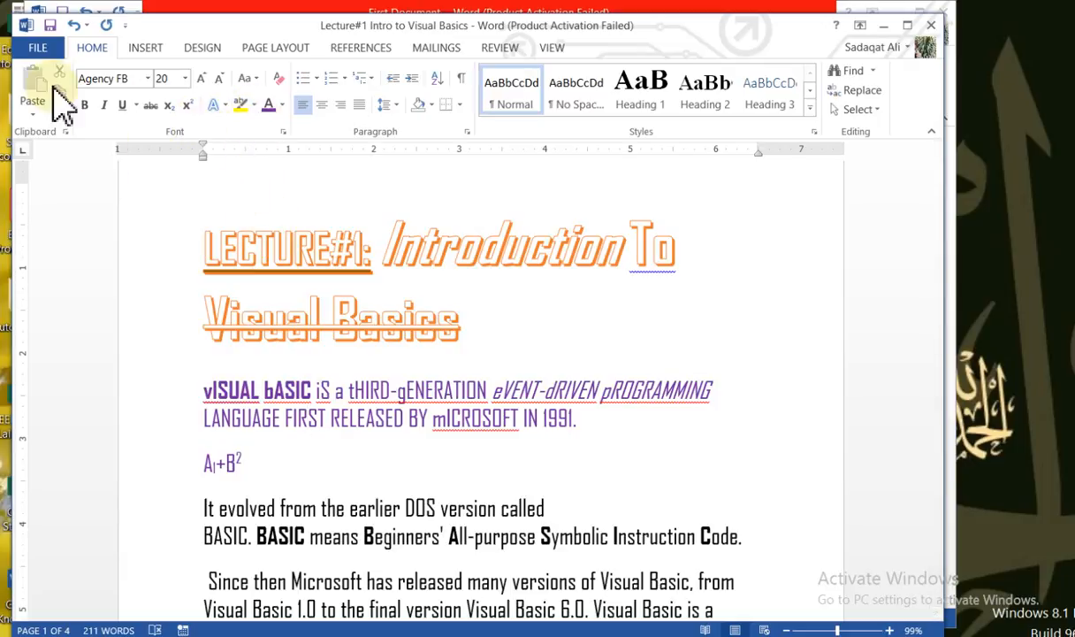
Open the Font dialog for the word "FIRST" and set its font color to dark gold
click(283, 133)
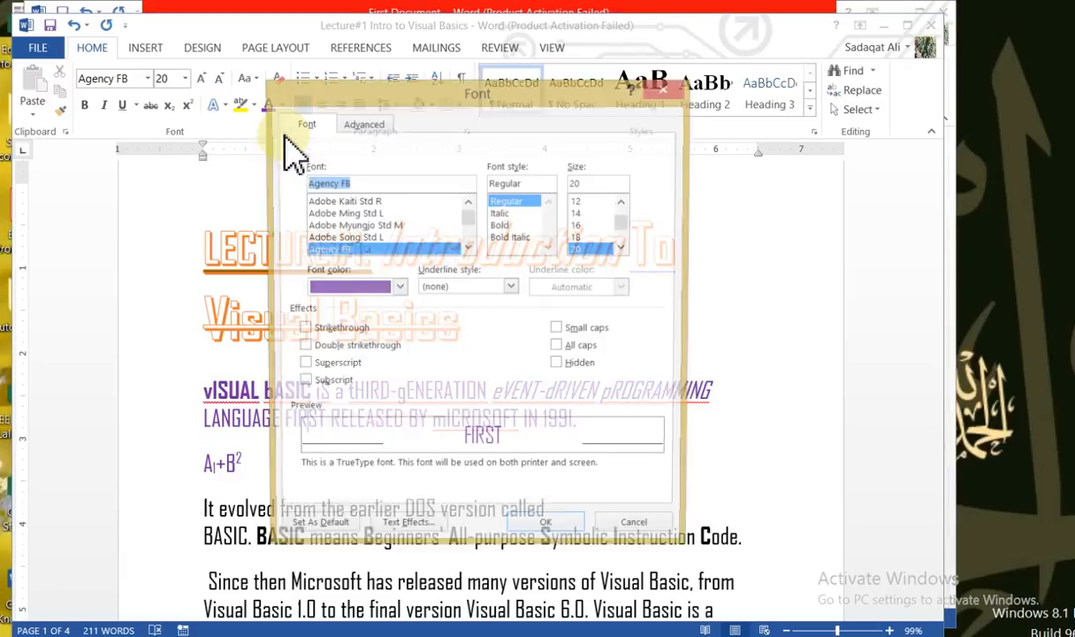
drag(412, 100, 368, 61)
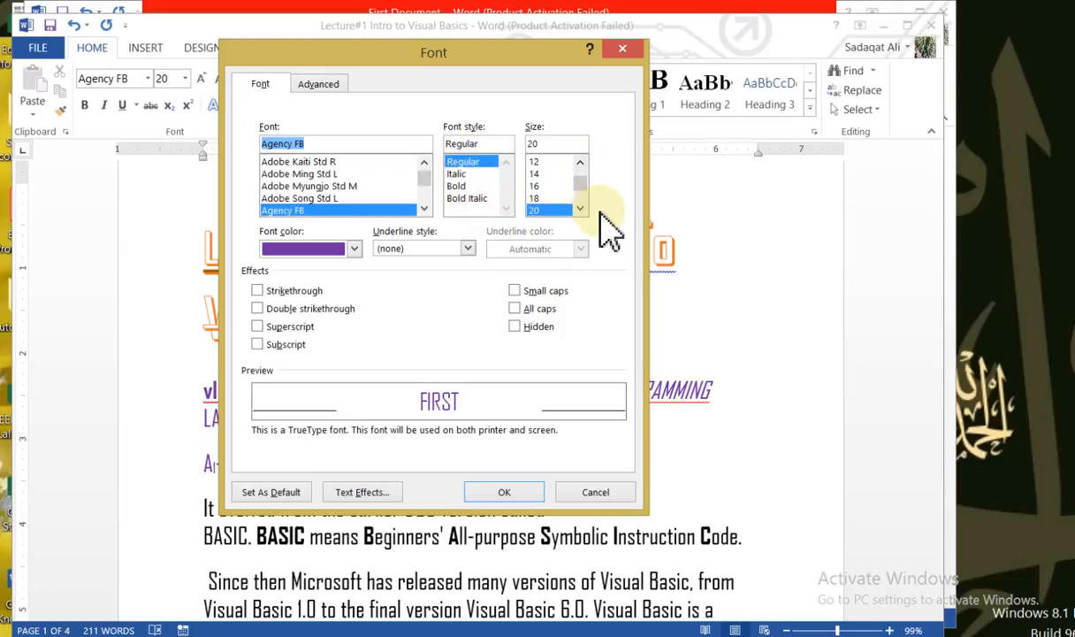
click(353, 249)
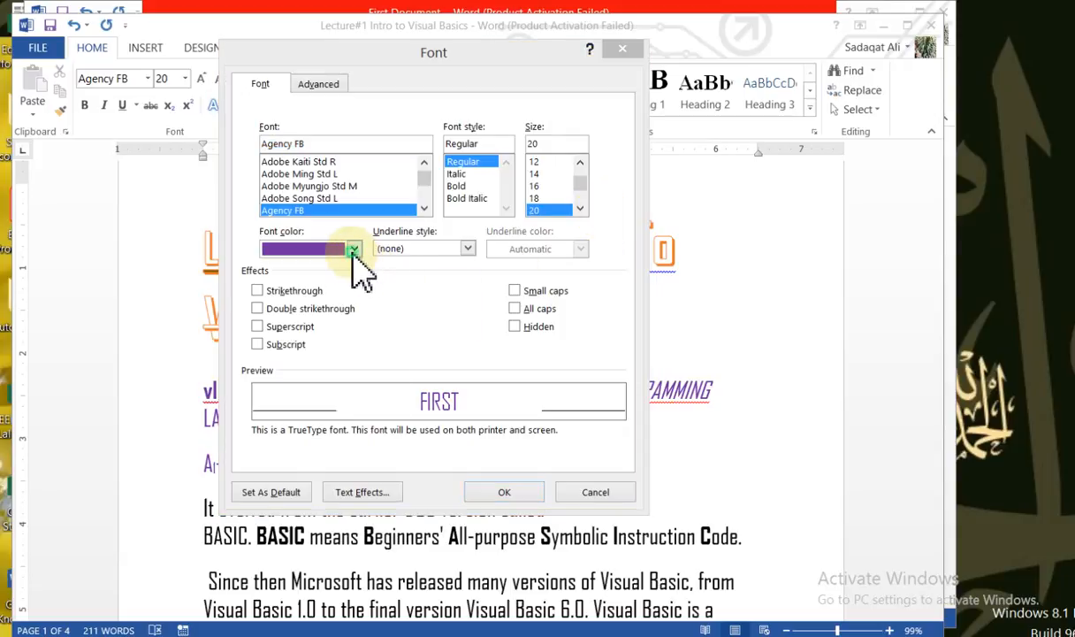
click(358, 345)
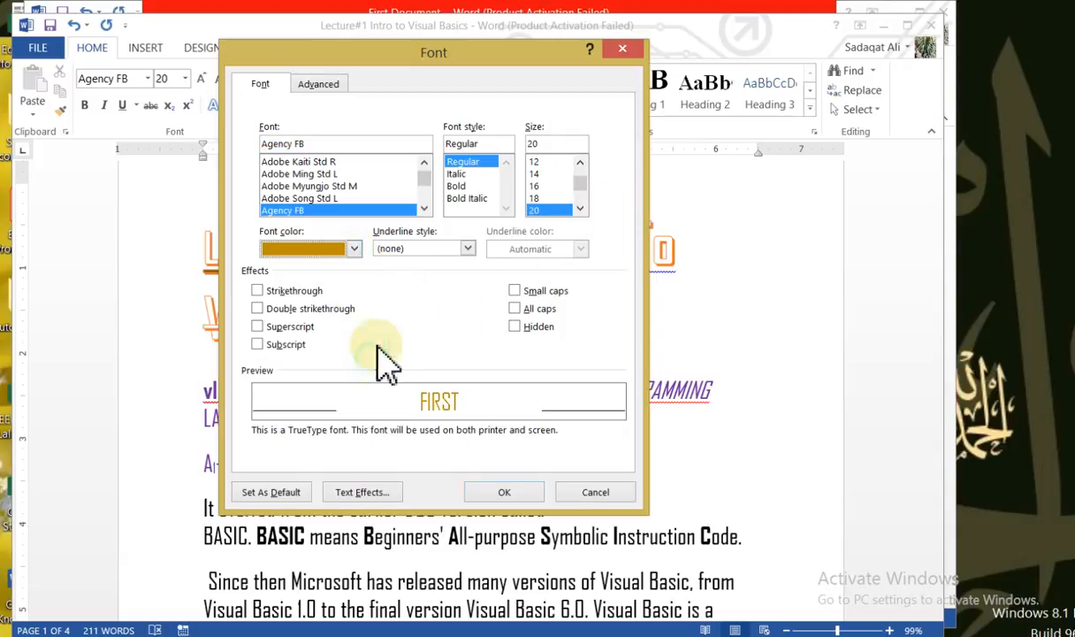
Set a double underline in dark blue and turn on double strikethrough for the word "FIRST"
click(472, 249)
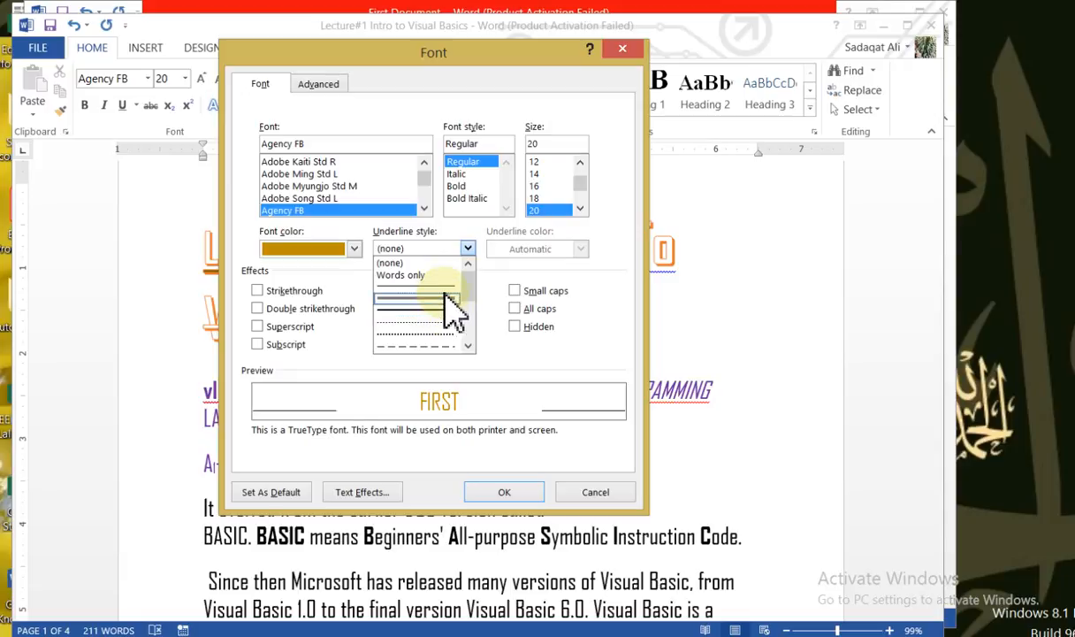
click(446, 297)
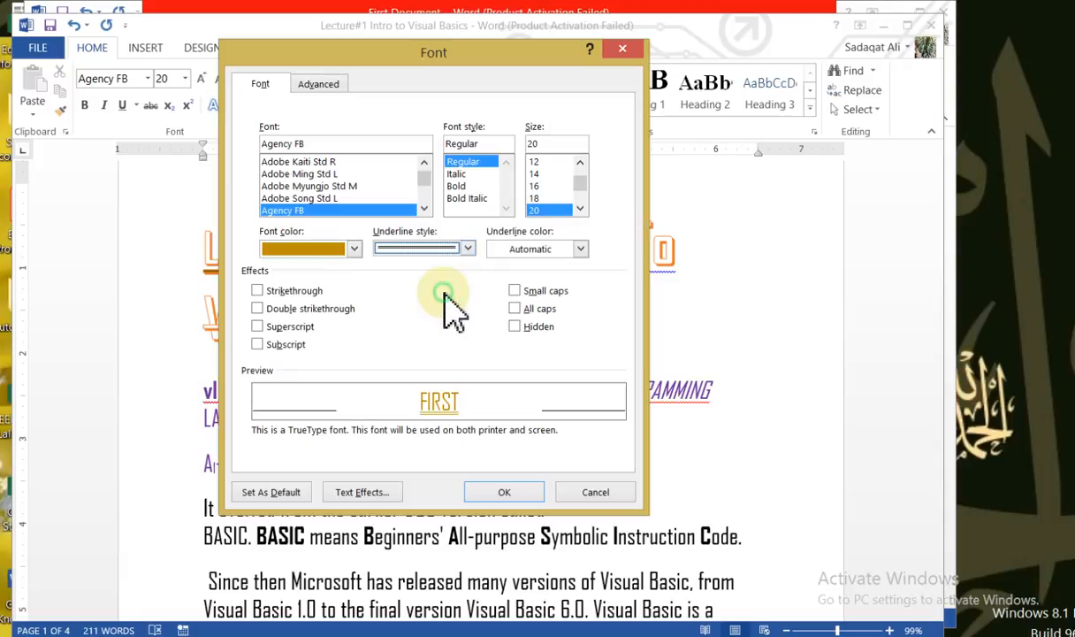
click(580, 249)
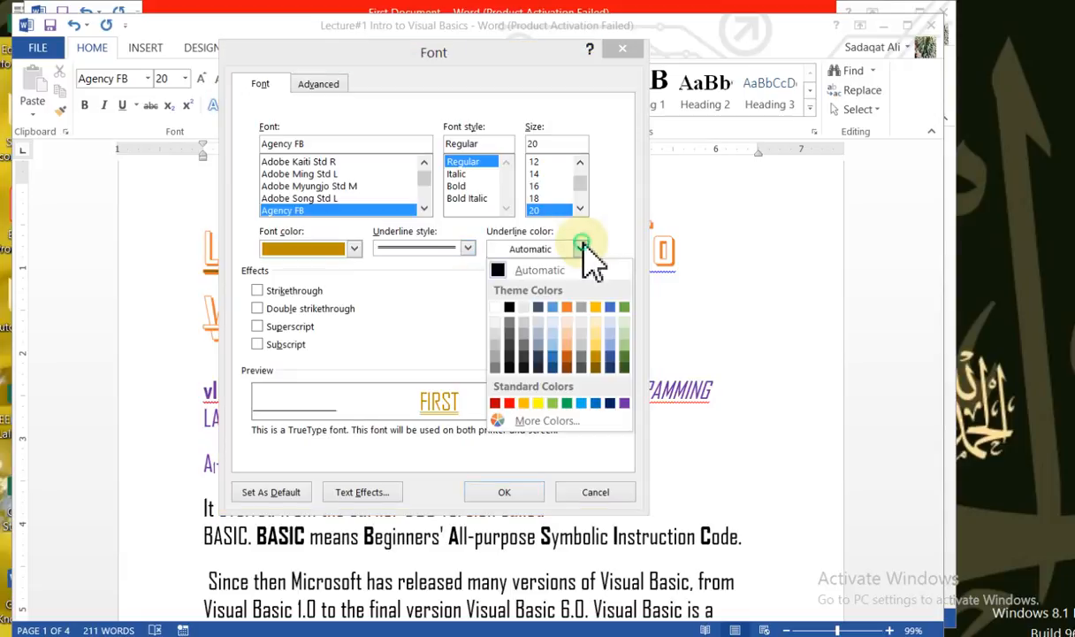
click(552, 366)
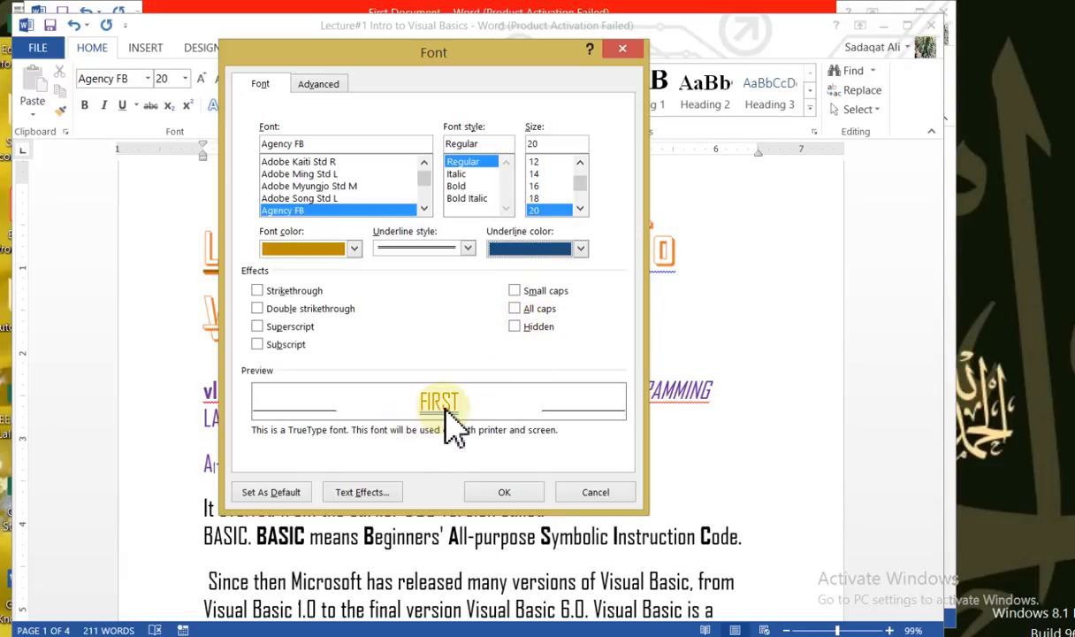
click(262, 307)
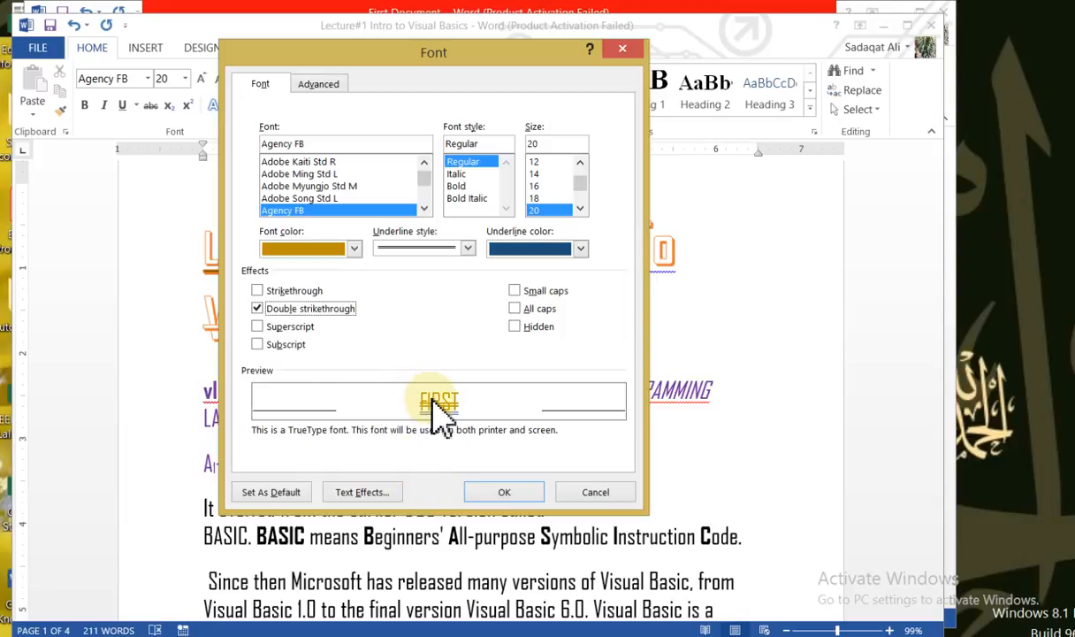
Review the advanced character spacing and the text outline and shadow options, and apply the font settings to "FIRST"
click(326, 82)
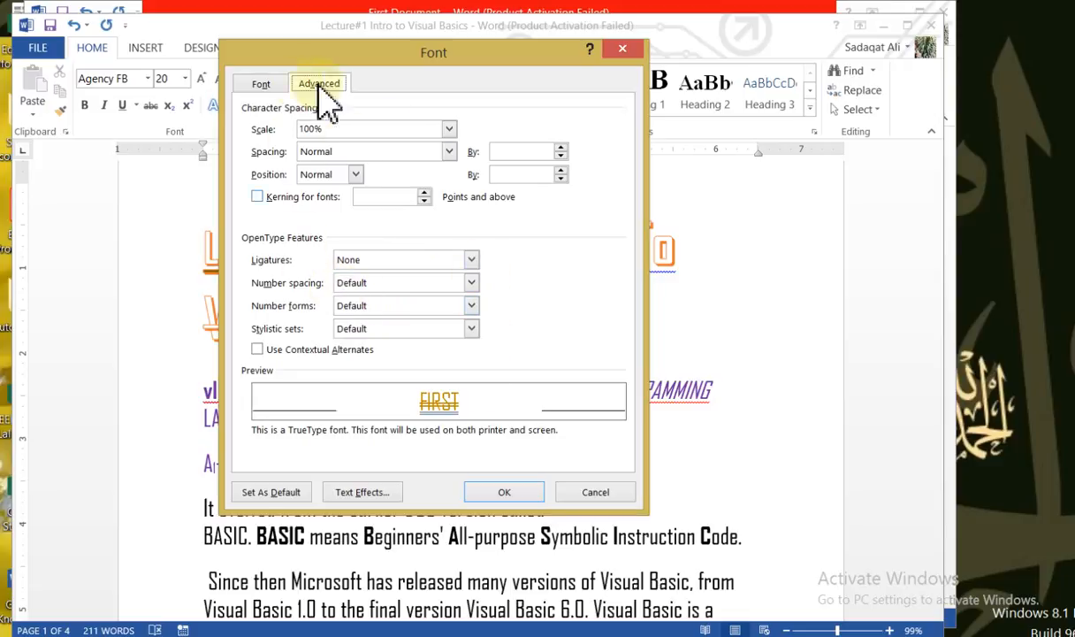
click(258, 86)
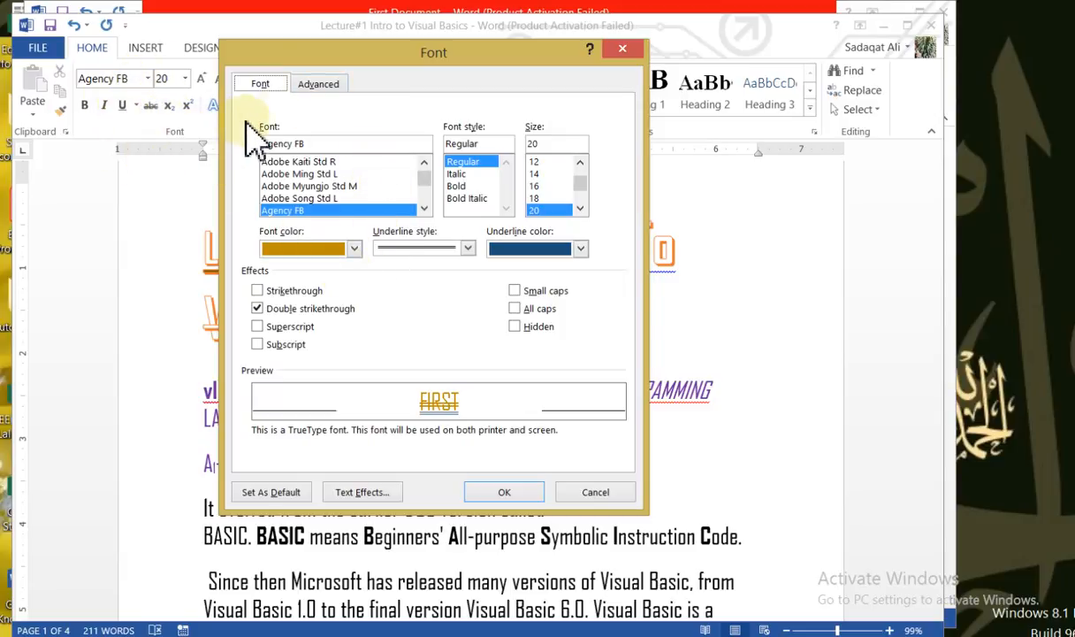
click(373, 494)
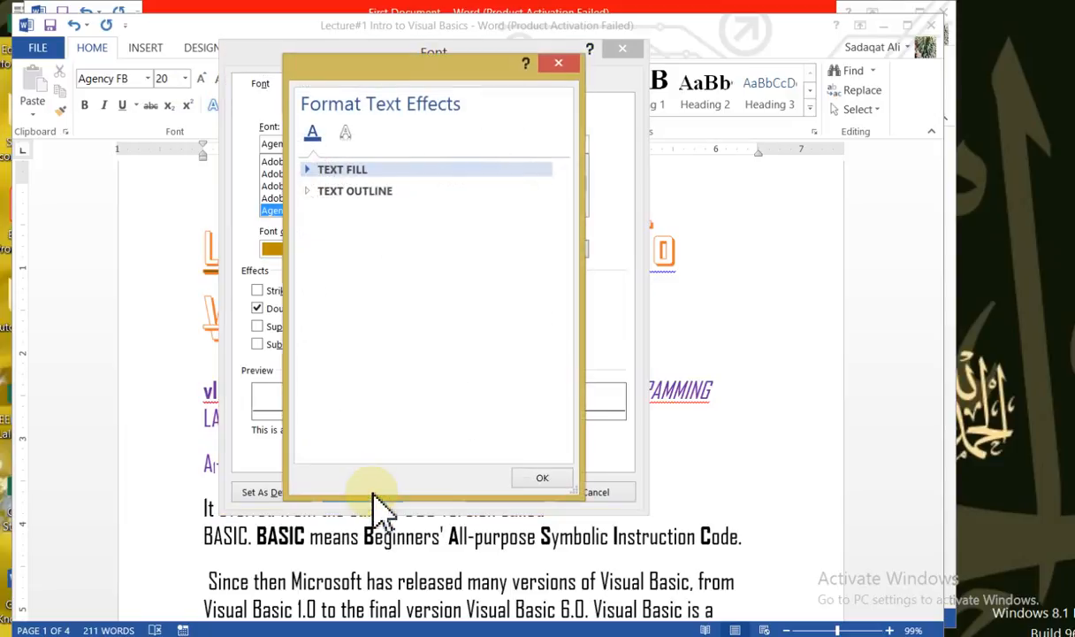
click(318, 193)
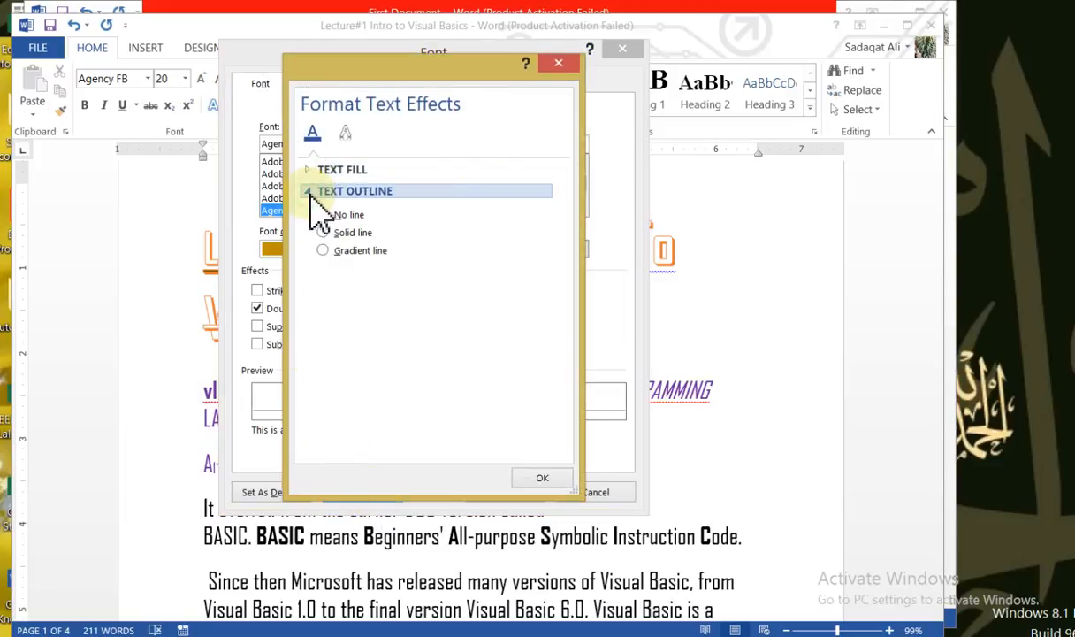
click(350, 135)
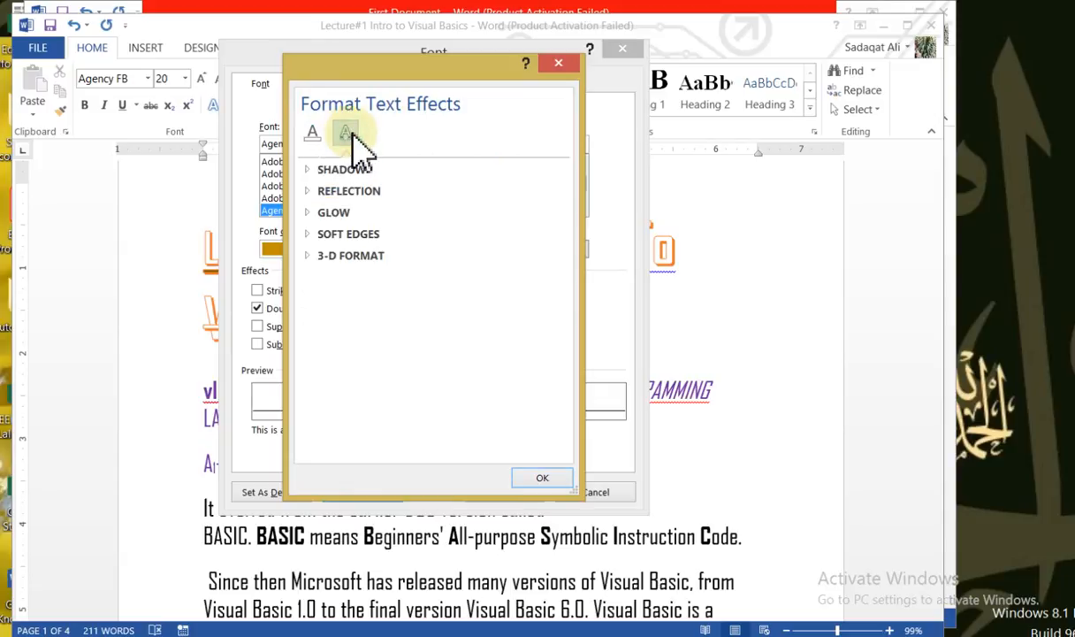
click(321, 170)
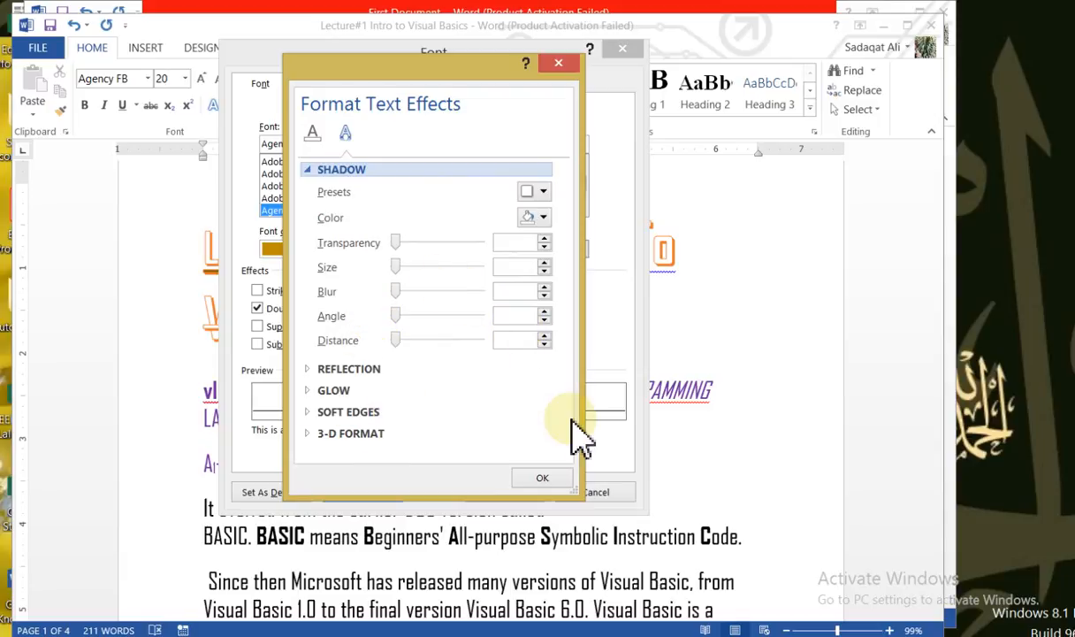
click(547, 478)
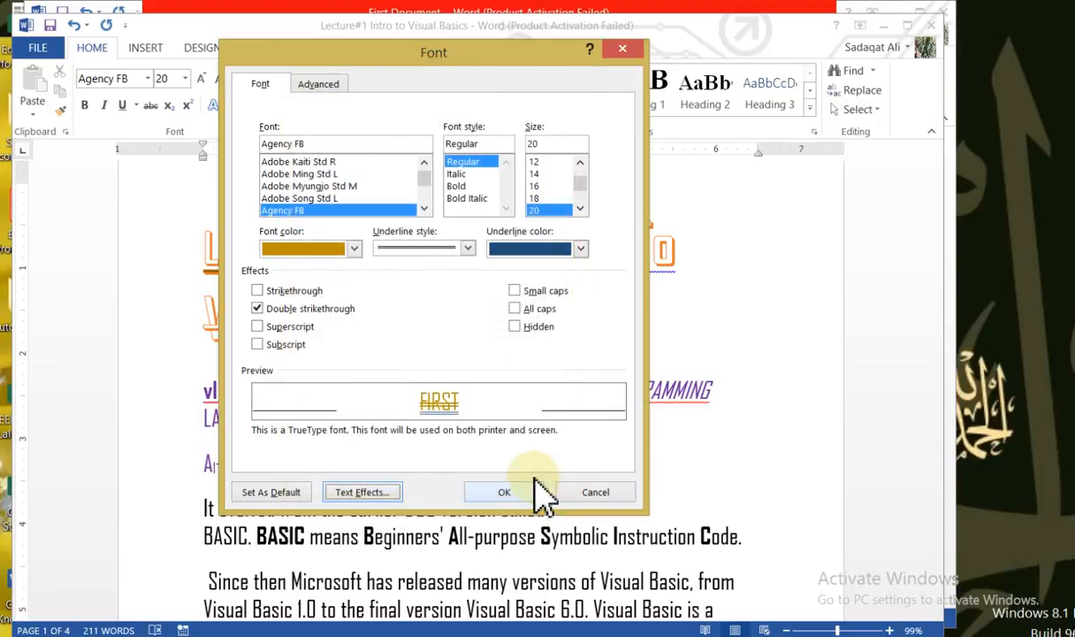
click(525, 491)
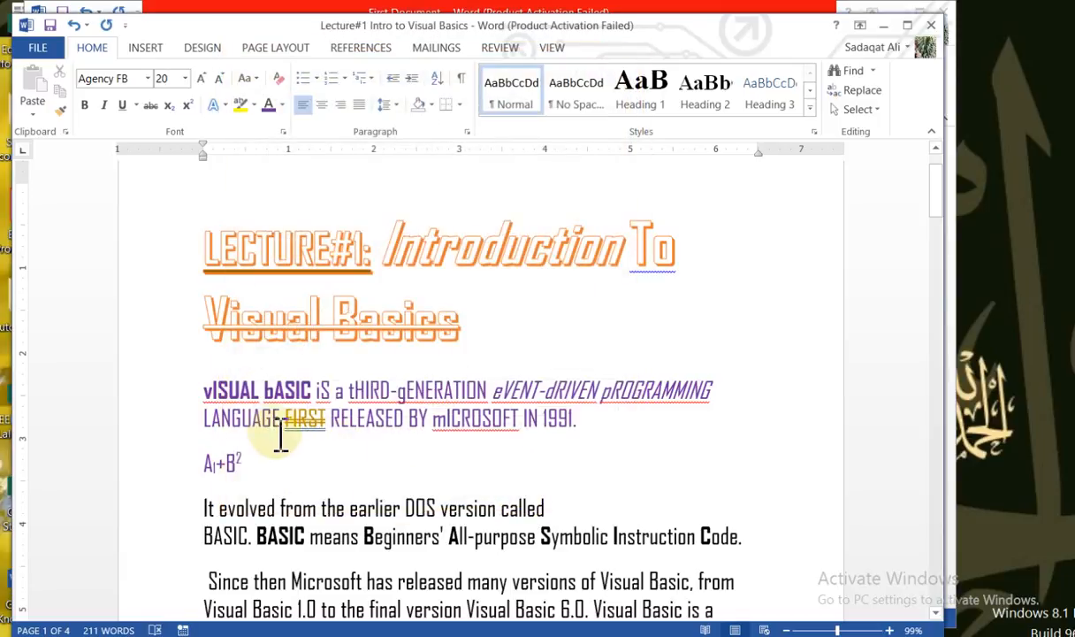